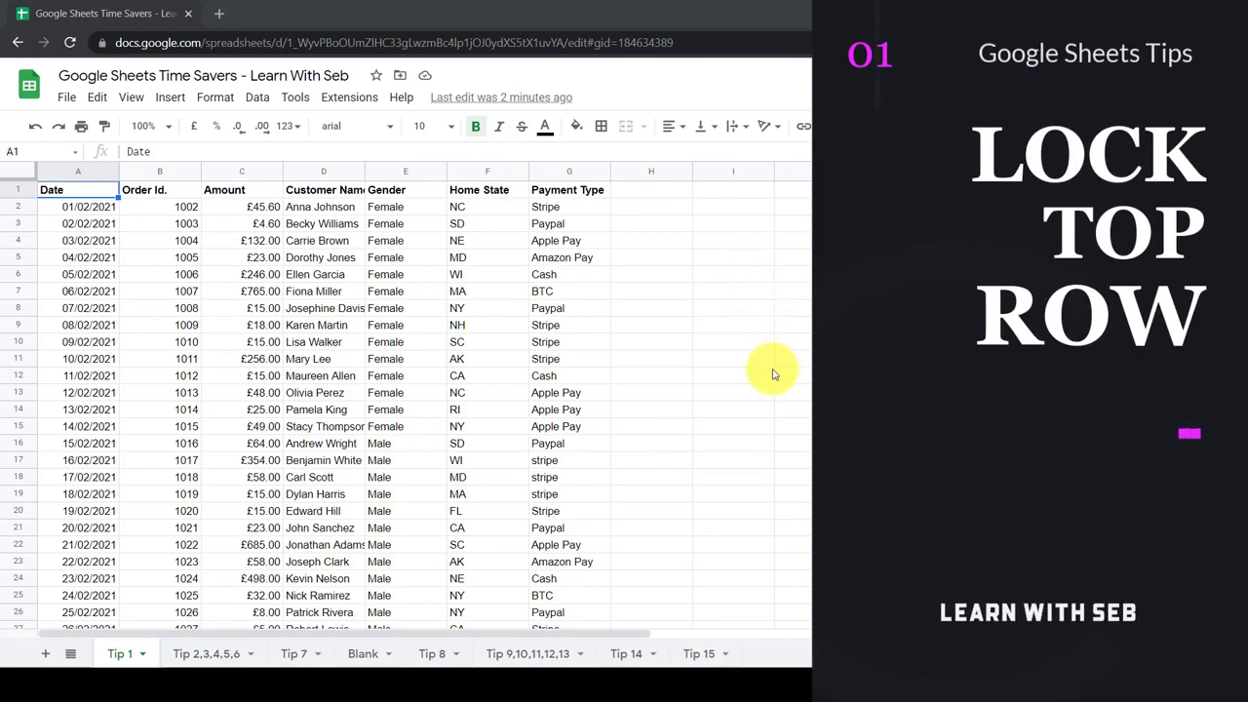
Step: Freeze the header row of the Tip 1 sheet and check it against rows further down the data
{"action": "scroll", "coordinate": [678, 318], "scroll_direction": "down", "scroll_amount": 18}
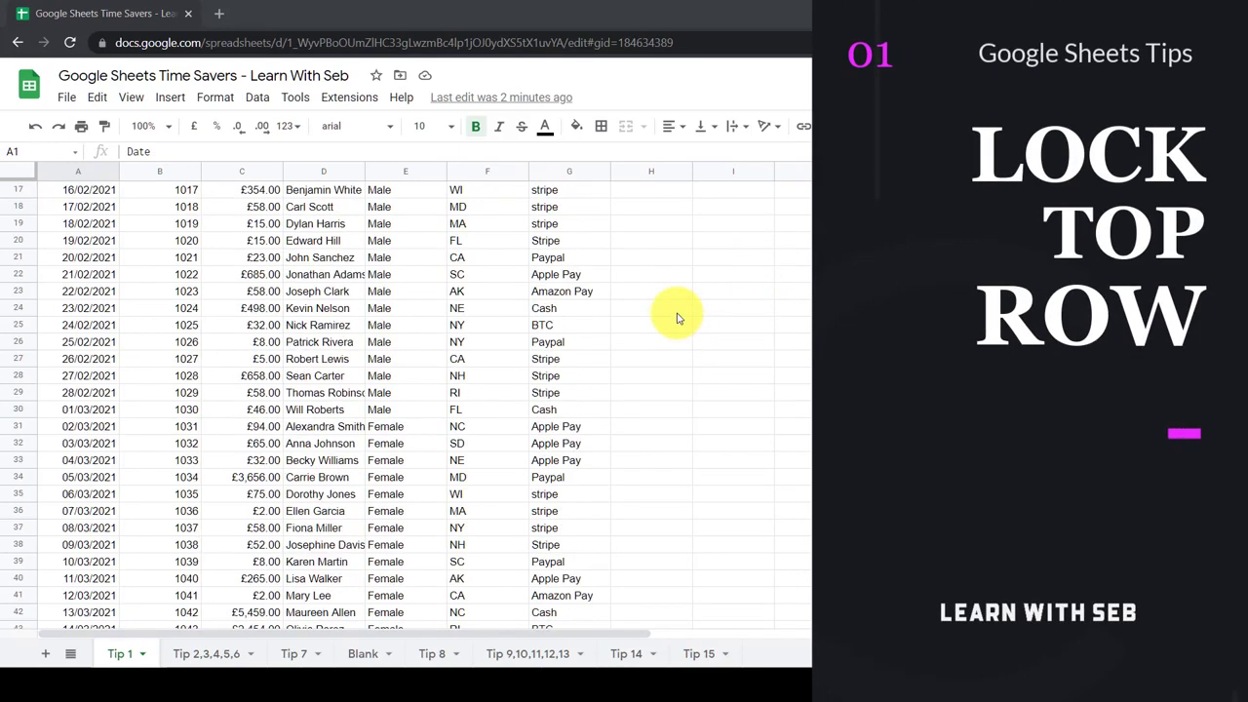
{"action": "scroll", "coordinate": [715, 336], "scroll_direction": "down", "scroll_amount": 4}
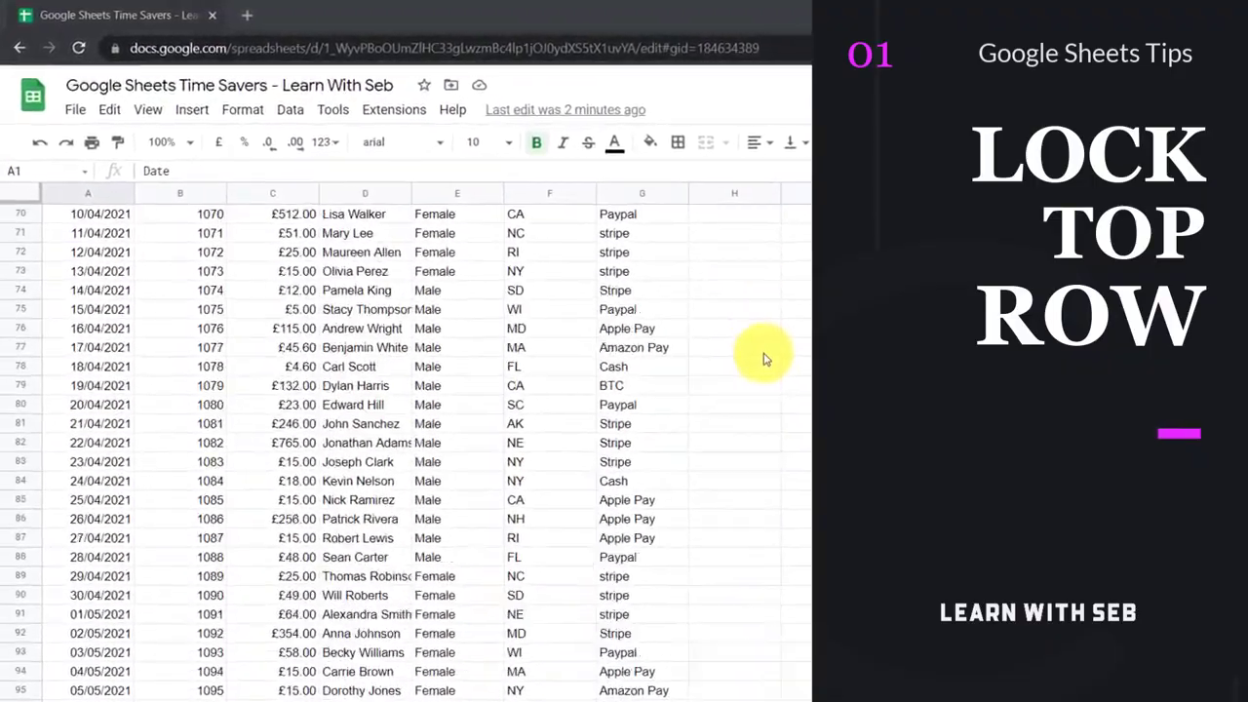
{"action": "scroll", "coordinate": [716, 336], "scroll_direction": "down", "scroll_amount": 3}
{"action": "scroll", "coordinate": [716, 336], "scroll_direction": "up", "scroll_amount": 3}
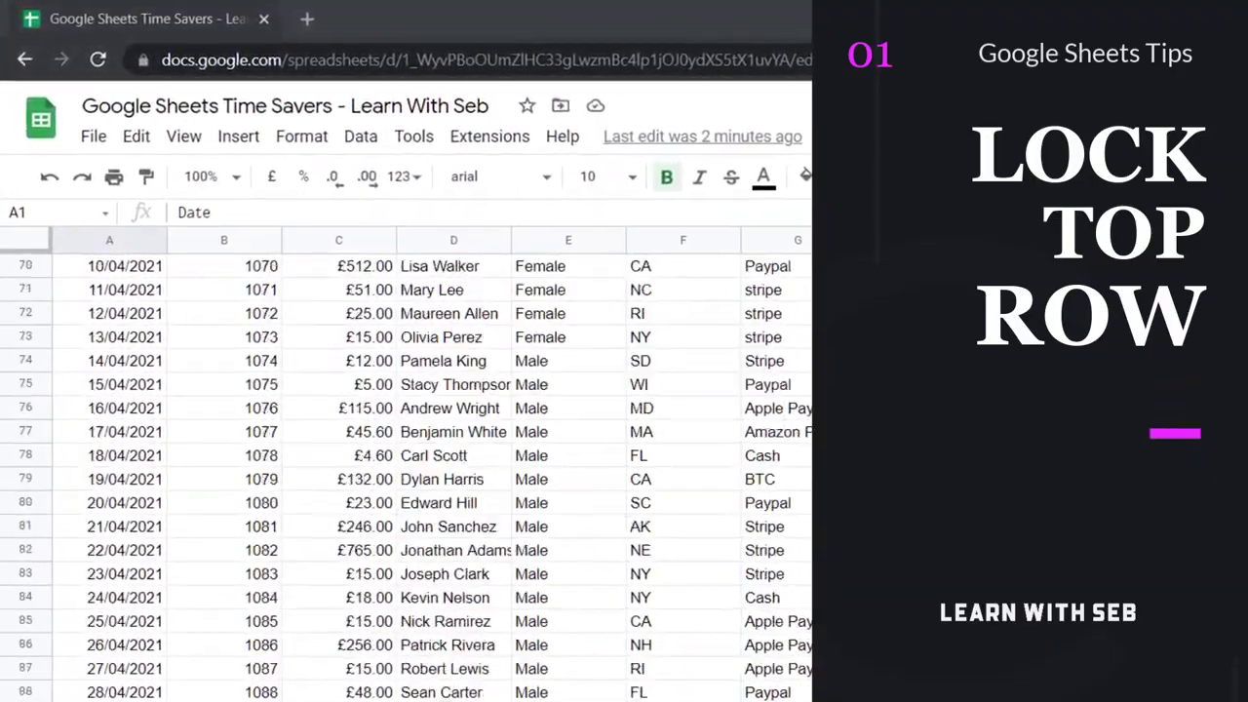
{"action": "scroll", "coordinate": [405, 468], "scroll_direction": "up", "scroll_amount": 16}
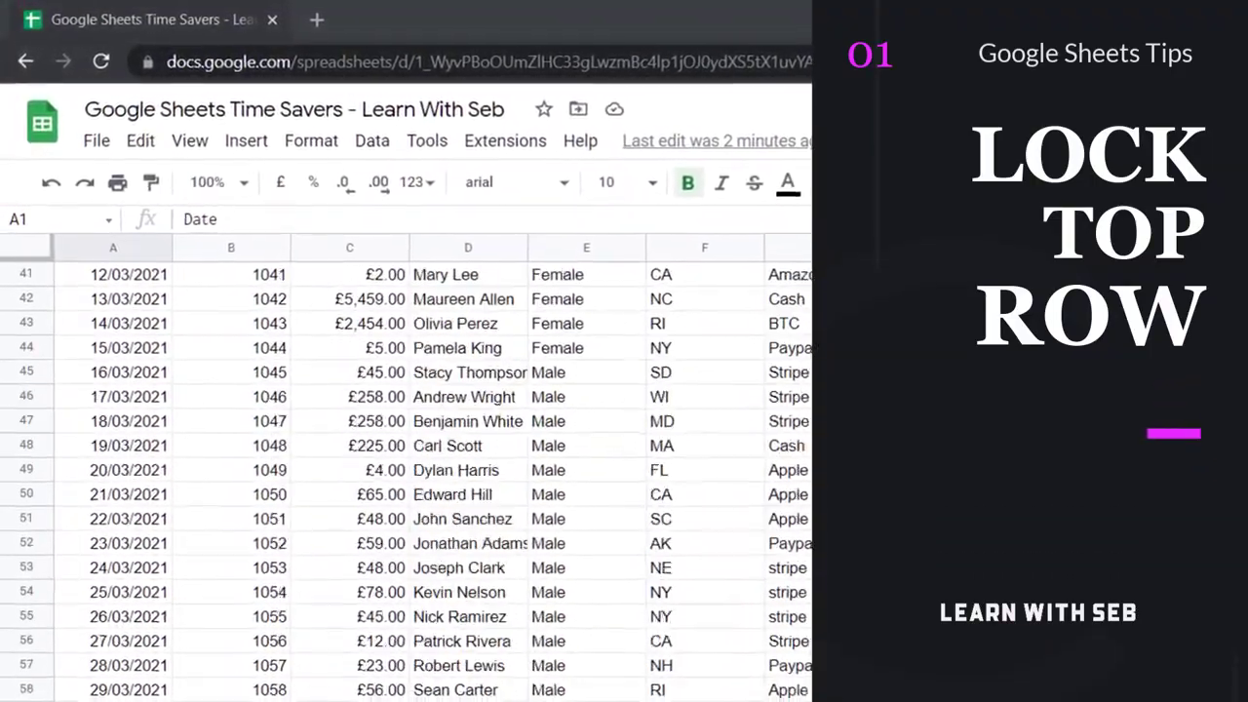
{"action": "scroll", "coordinate": [405, 468], "scroll_direction": "up", "scroll_amount": 7}
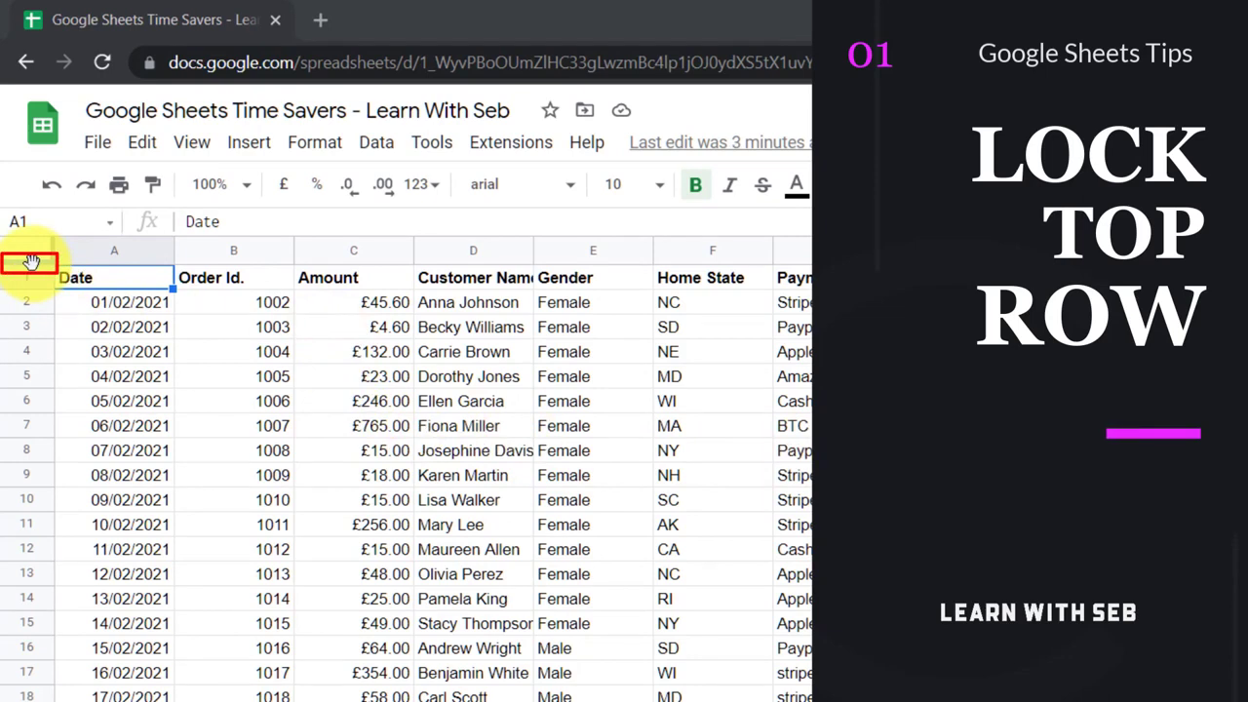
{"action": "left_click_drag", "start_coordinate": [32, 261], "coordinate": [15, 287]}
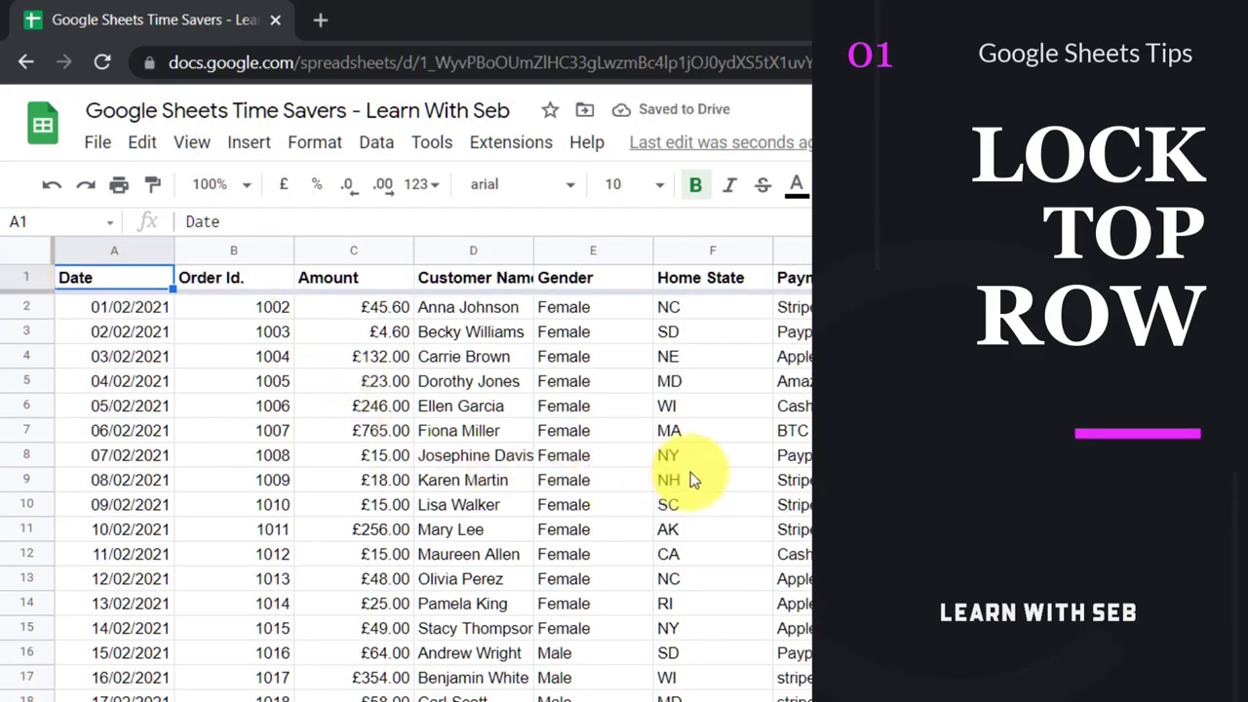
{"action": "scroll", "coordinate": [692, 479], "scroll_direction": "down", "scroll_amount": 12}
{"action": "scroll", "coordinate": [429, 488], "scroll_direction": "down", "scroll_amount": 20}
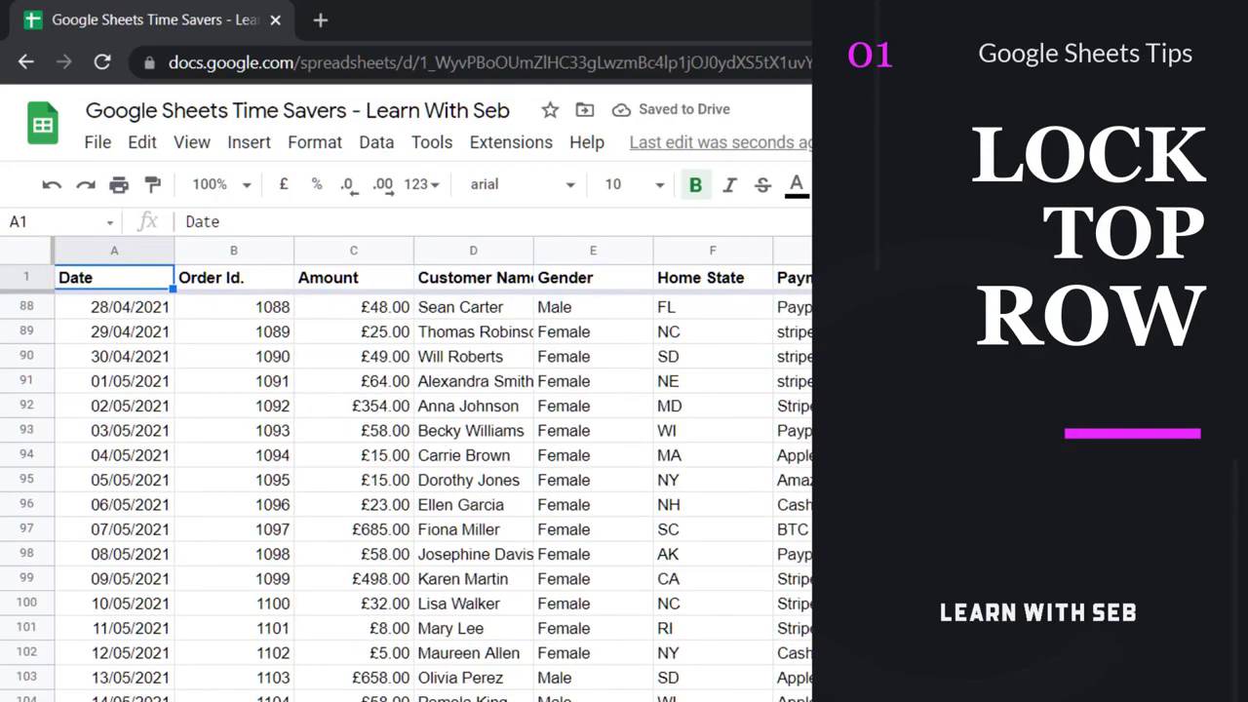
{"action": "scroll", "coordinate": [429, 487], "scroll_direction": "up", "scroll_amount": 20}
{"action": "scroll", "coordinate": [429, 488], "scroll_direction": "up", "scroll_amount": 12}
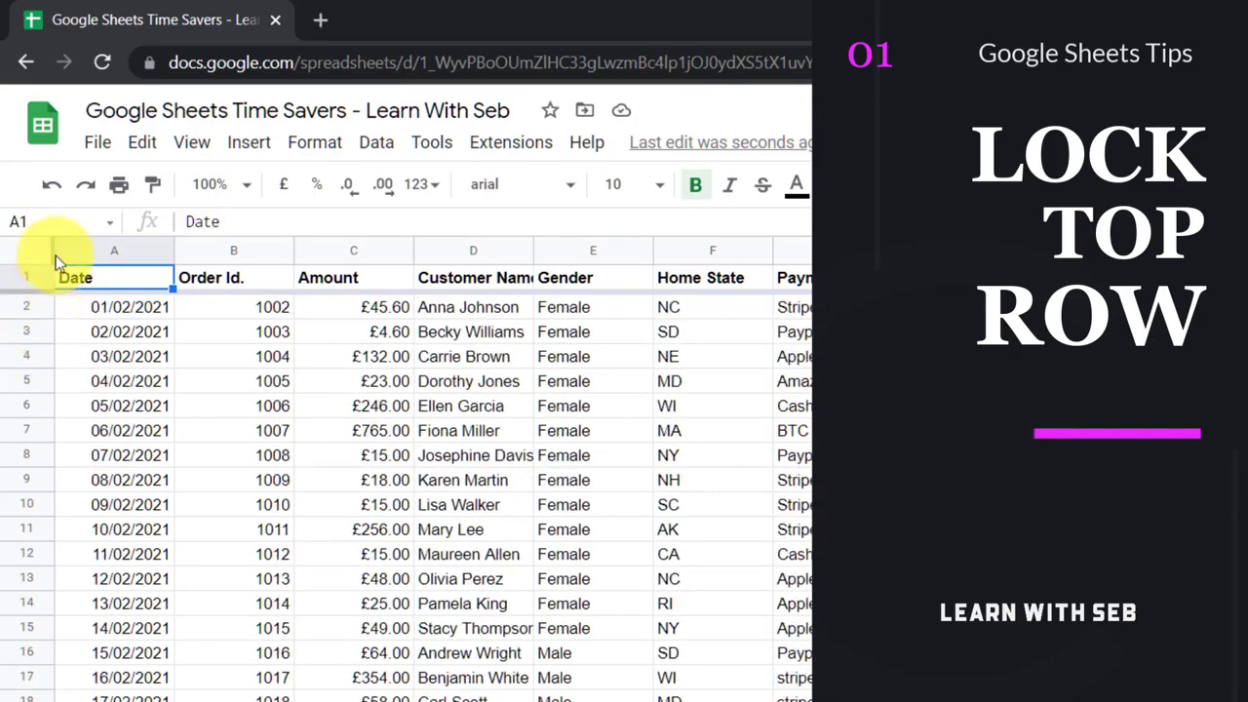
Step: Freeze the Date column of the sheet and check it against the columns further along
{"action": "left_click_drag", "start_coordinate": [53, 253], "coordinate": [195, 314]}
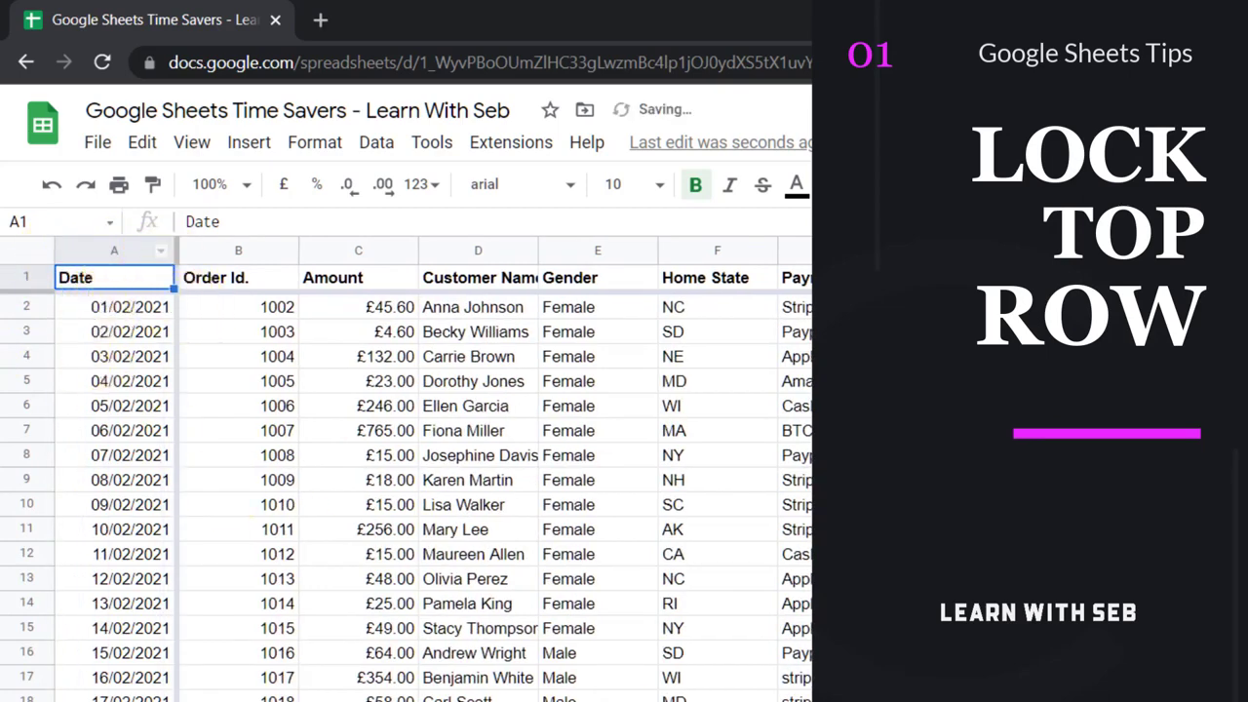
{"action": "scroll", "coordinate": [624, 439], "scroll_direction": "right", "scroll_amount": 4}
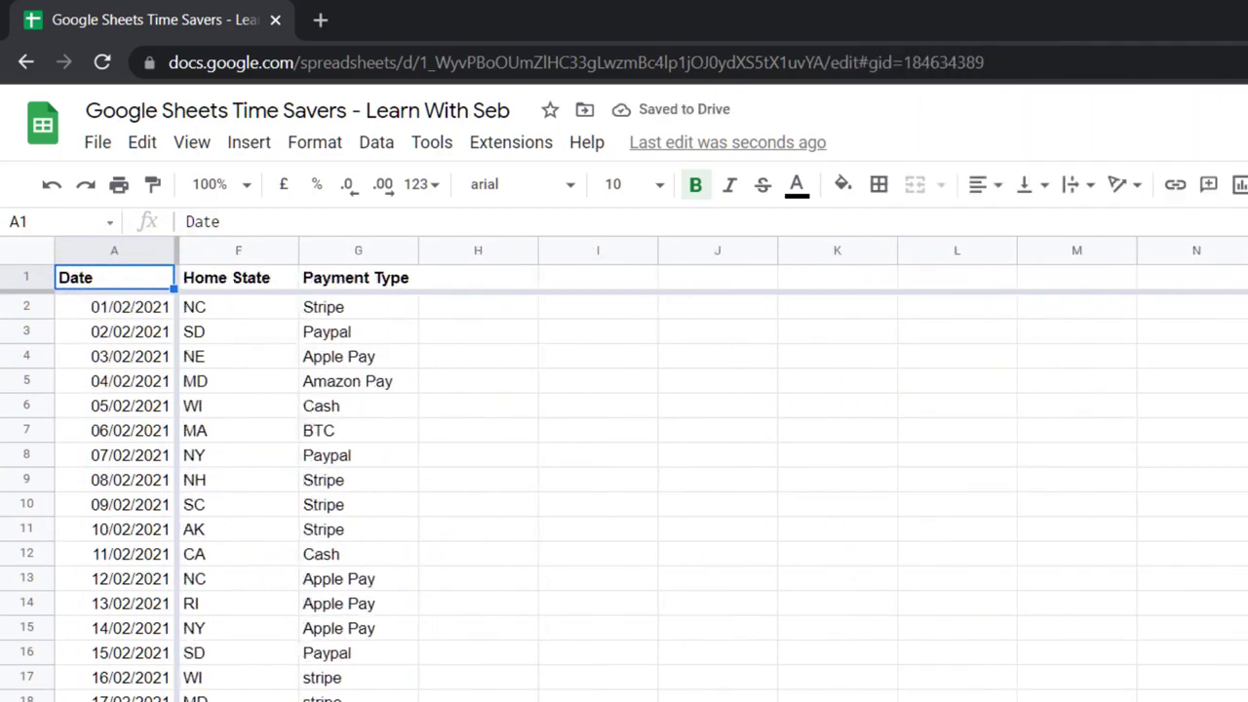
{"action": "scroll", "coordinate": [624, 439], "scroll_direction": "left", "scroll_amount": 4}
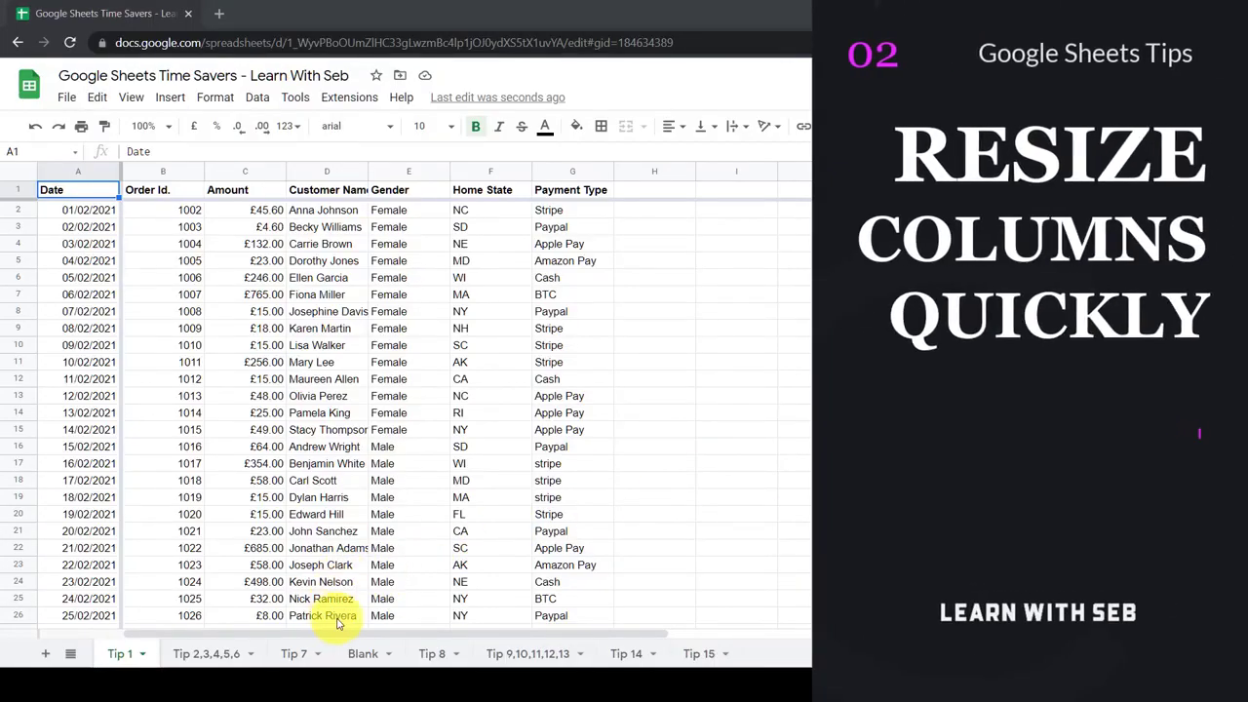
Step: In the "Tip 2,3,4,5,6" sheet, fit columns A and B and the height of row 5 to their contents
{"action": "left_click", "coordinate": [208, 655]}
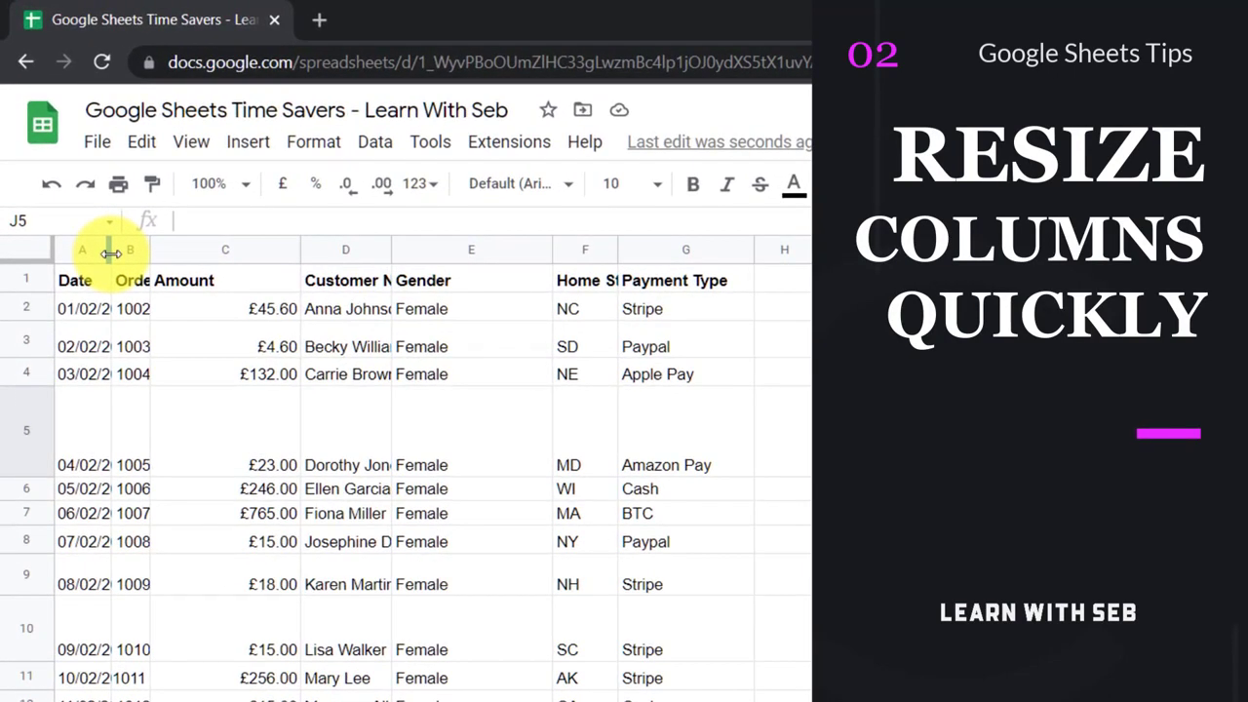
{"action": "double_click", "coordinate": [110, 254]}
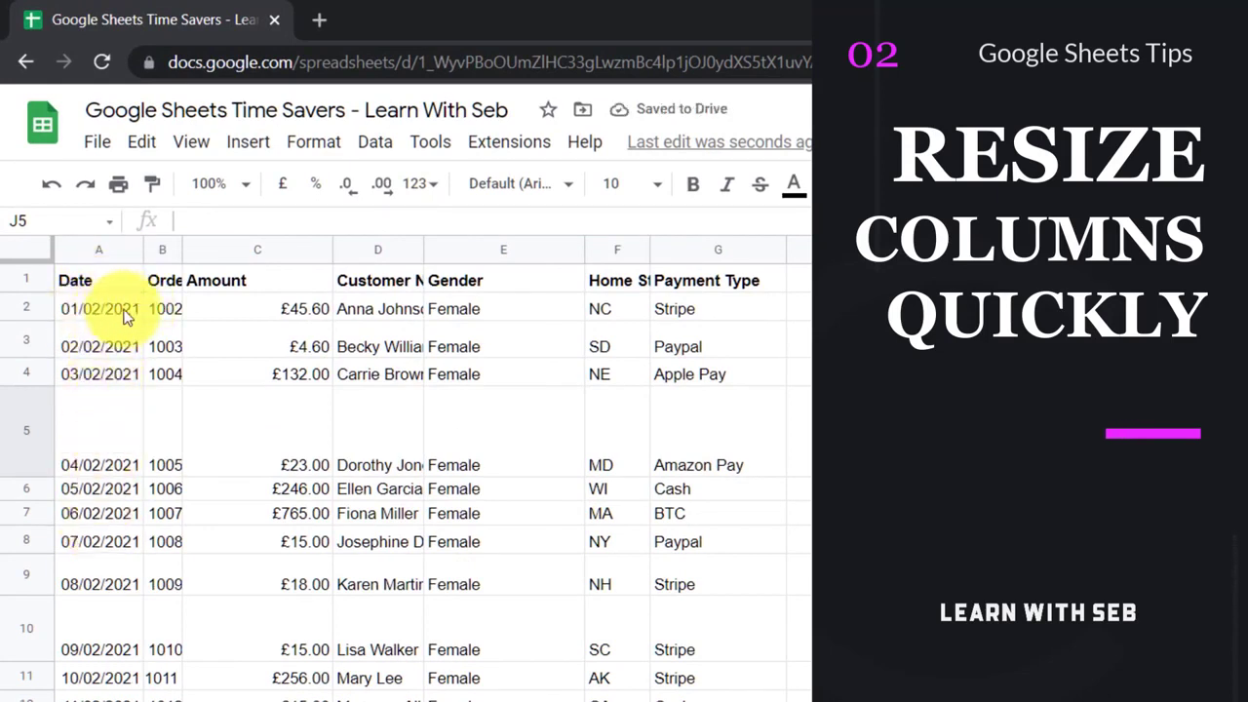
{"action": "double_click", "coordinate": [181, 254]}
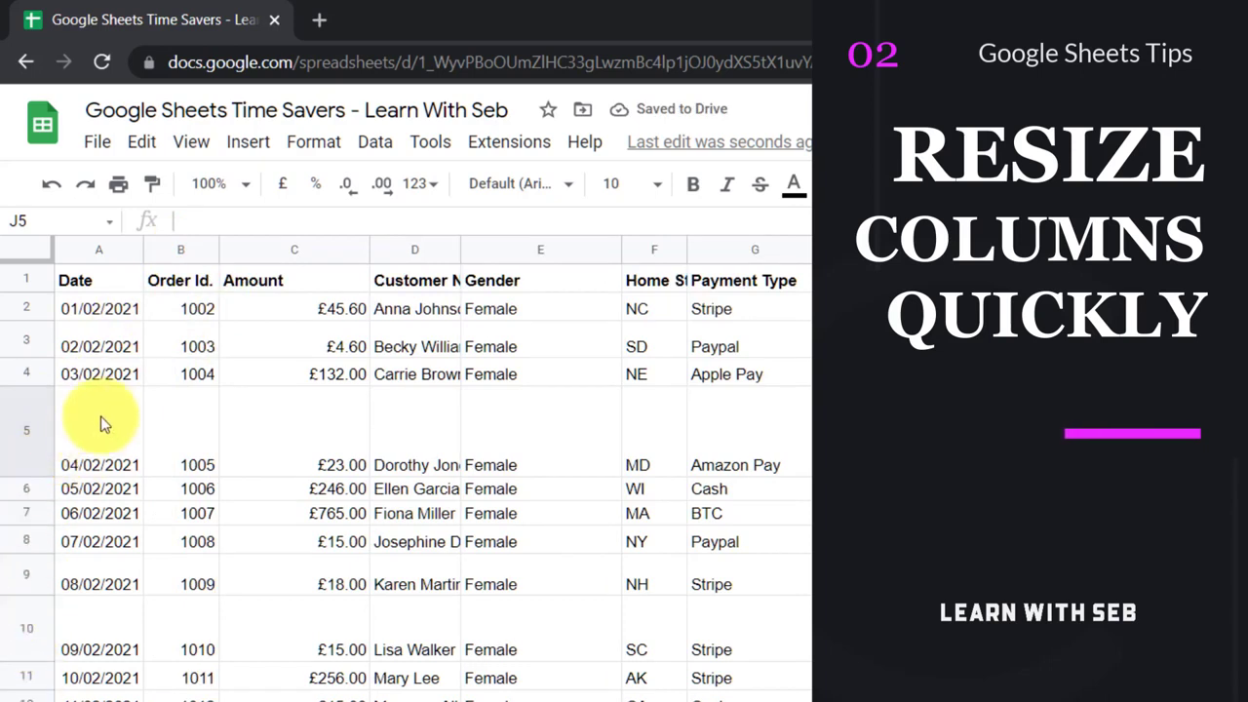
{"action": "double_click", "coordinate": [19, 473]}
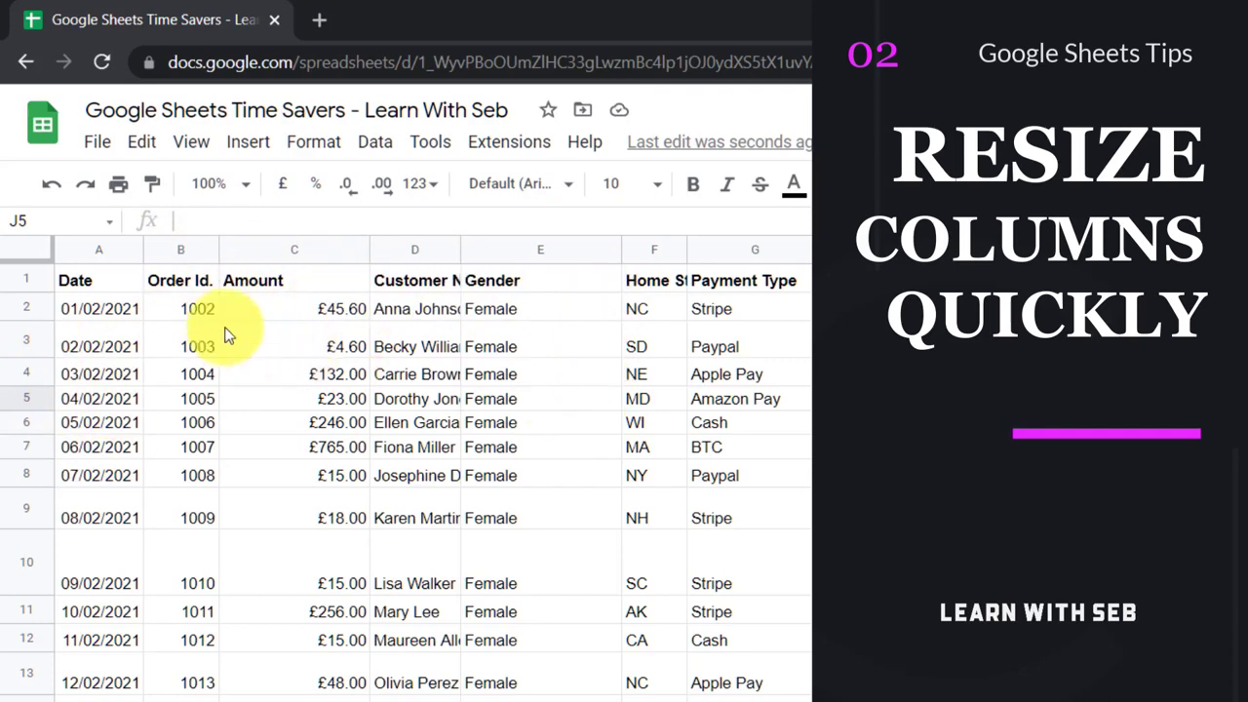
Step: Select the whole sheet and fit all column widths and row heights to their contents
{"action": "left_click", "coordinate": [25, 257]}
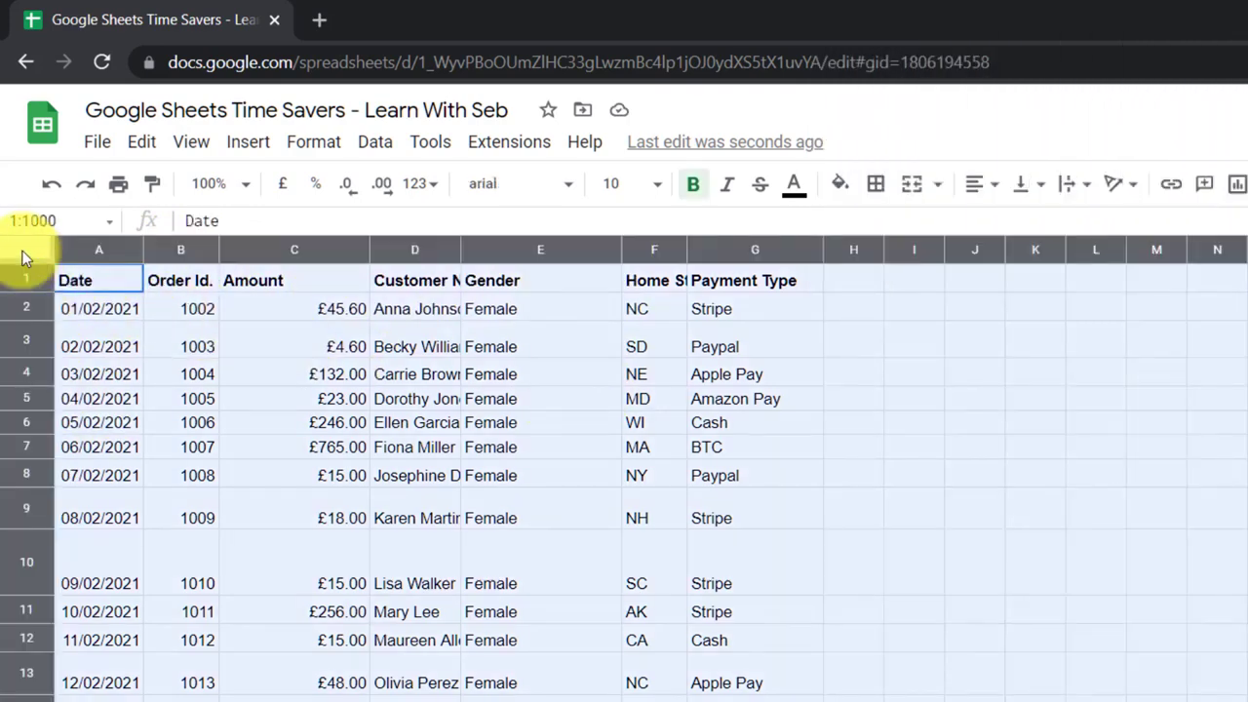
{"action": "left_click_drag", "start_coordinate": [219, 250], "coordinate": [219, 250]}
{"action": "double_click", "coordinate": [218, 250]}
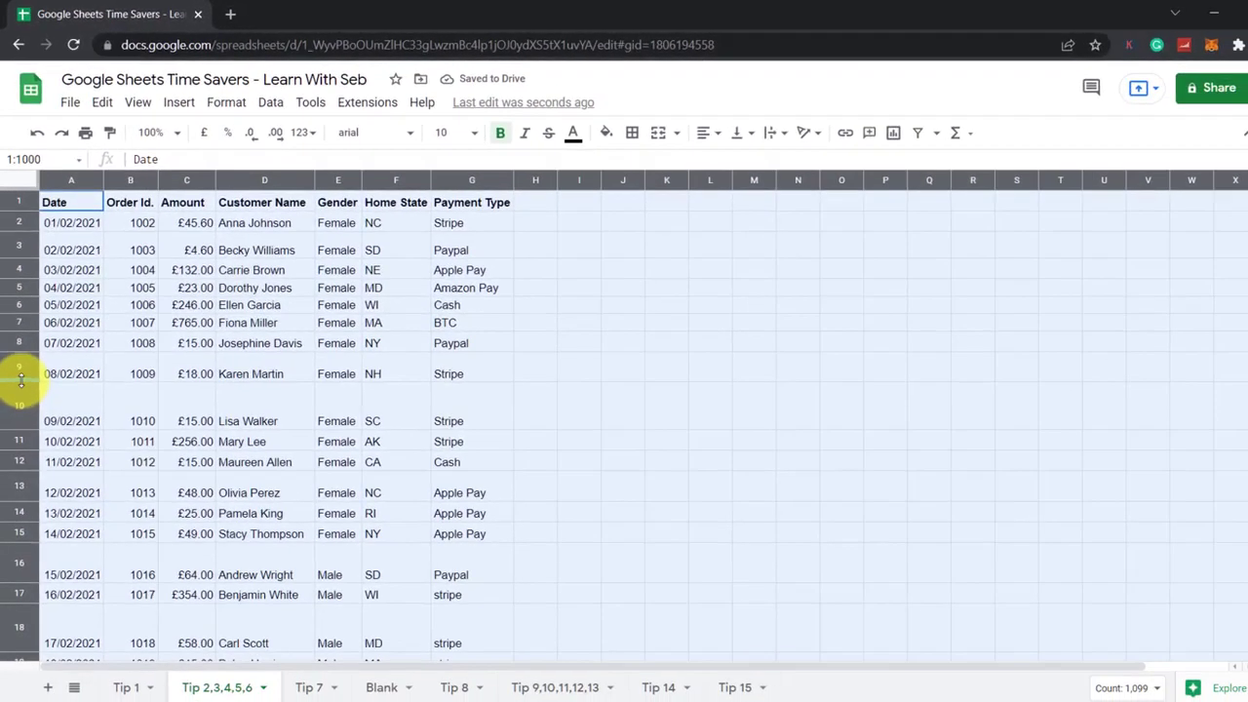
{"action": "double_click", "coordinate": [20, 380]}
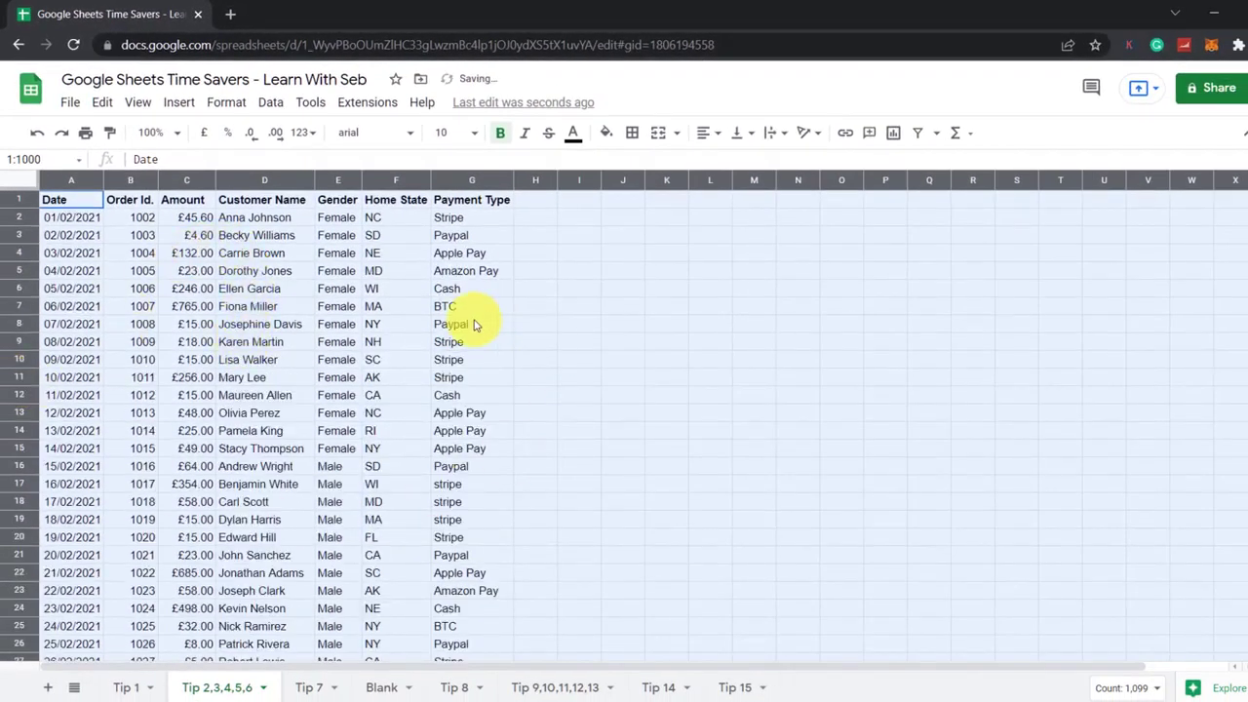
{"action": "left_click", "coordinate": [569, 288]}
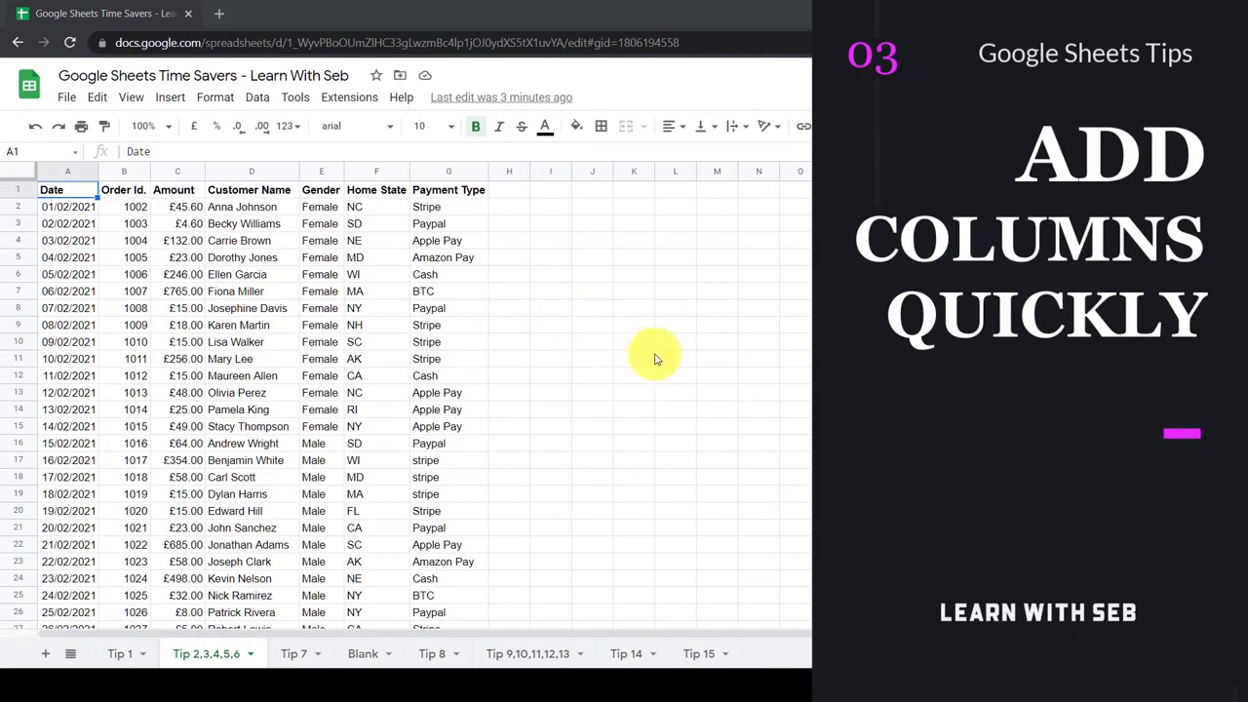
Step: Insert one column before Customer Name and one row above row 6, and undo both insertions
{"action": "right_click", "coordinate": [242, 224]}
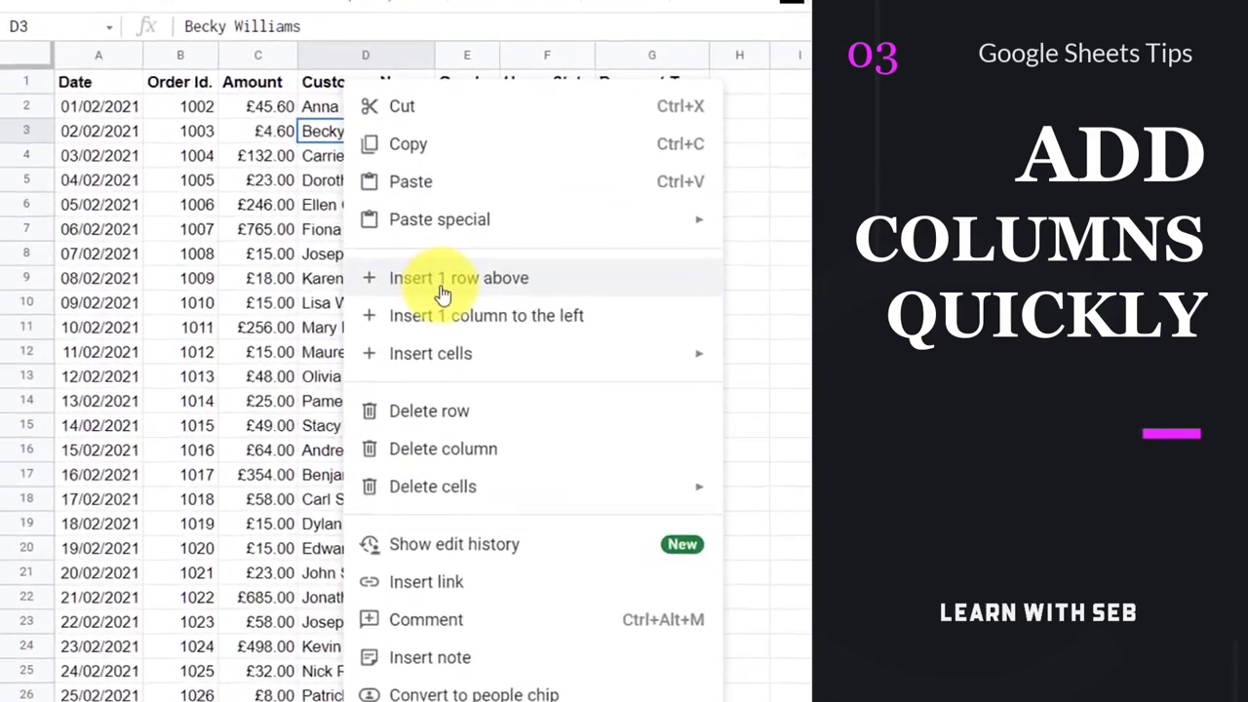
{"action": "left_click", "coordinate": [454, 316]}
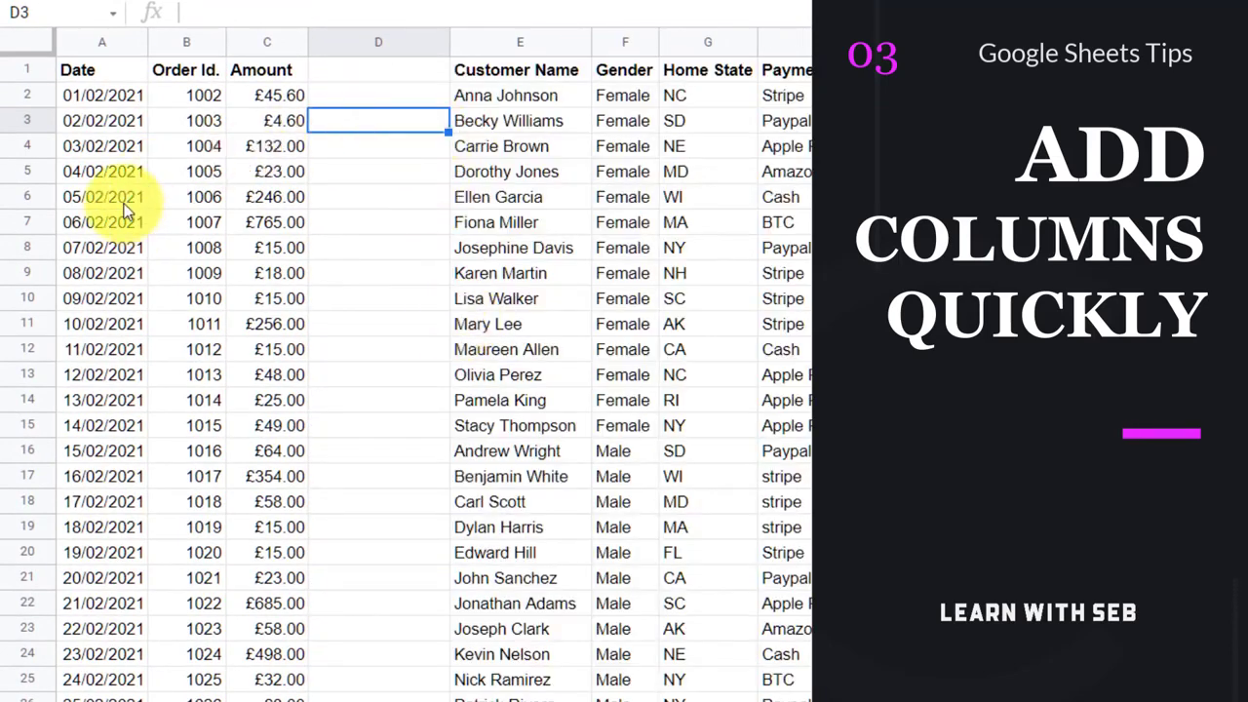
{"action": "left_click", "coordinate": [183, 205]}
{"action": "right_click", "coordinate": [182, 205]}
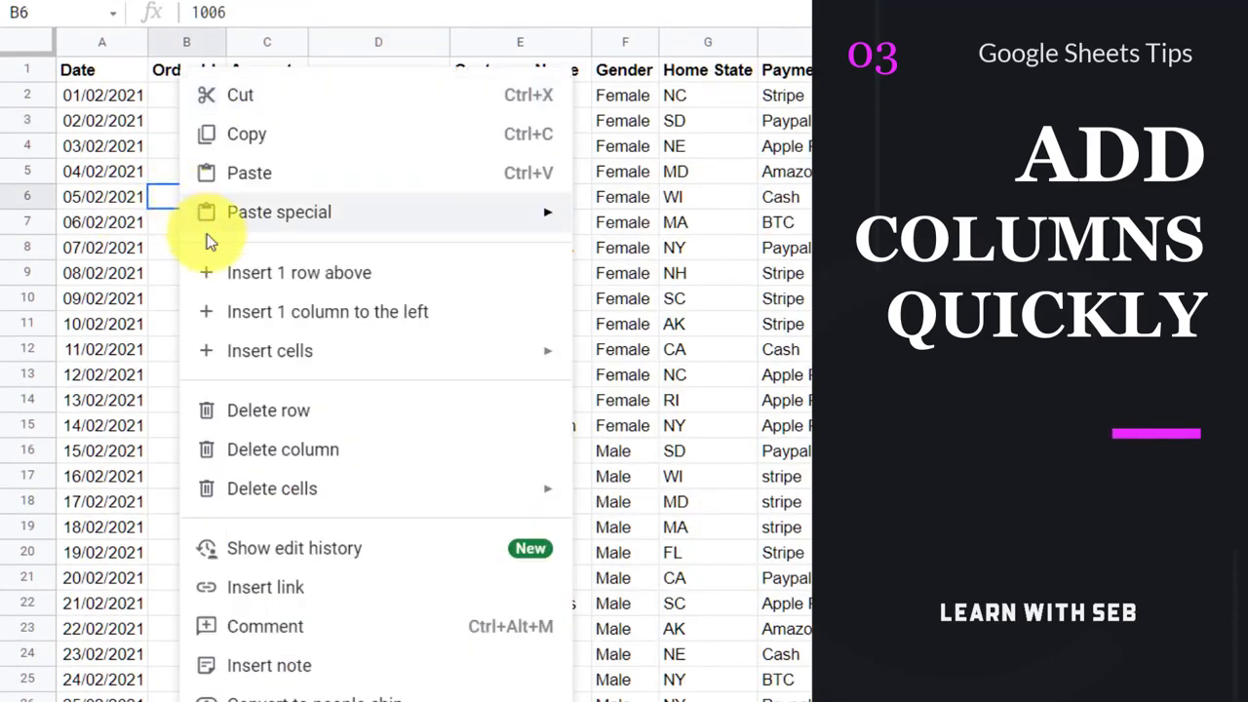
{"action": "left_click", "coordinate": [252, 283]}
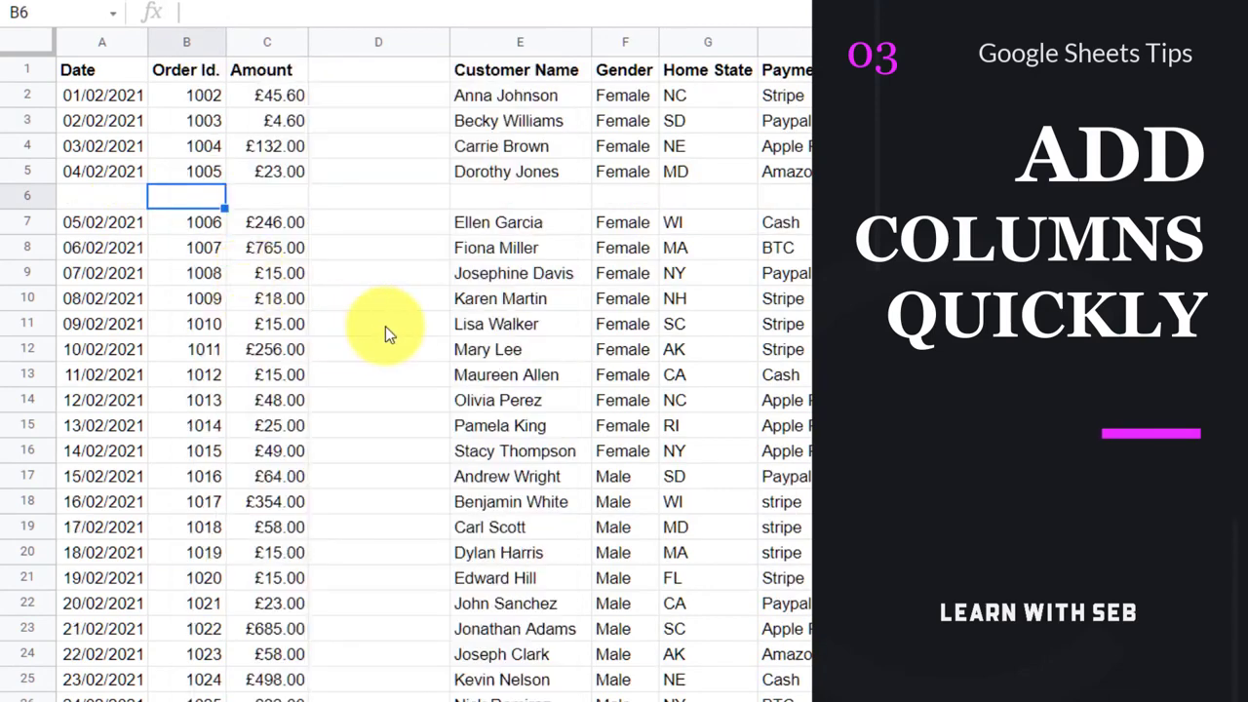
{"action": "key", "text": "ctrl+z"}
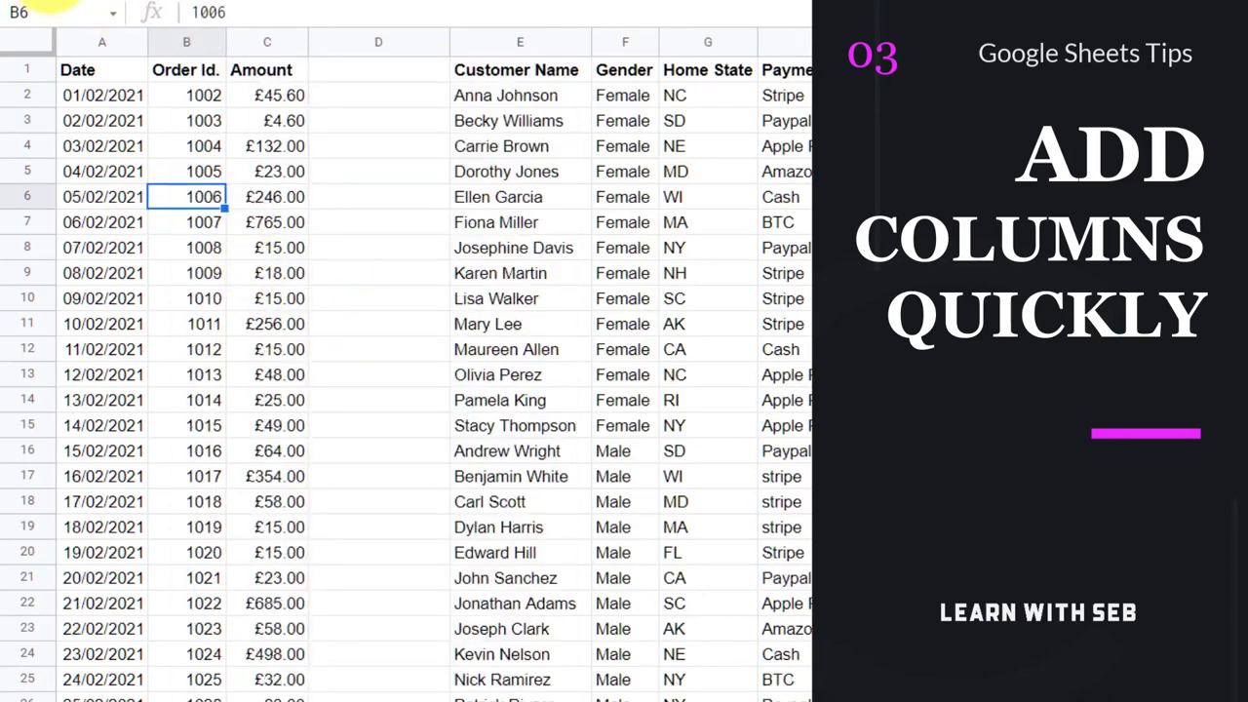
{"action": "key", "text": "ctrl+z"}
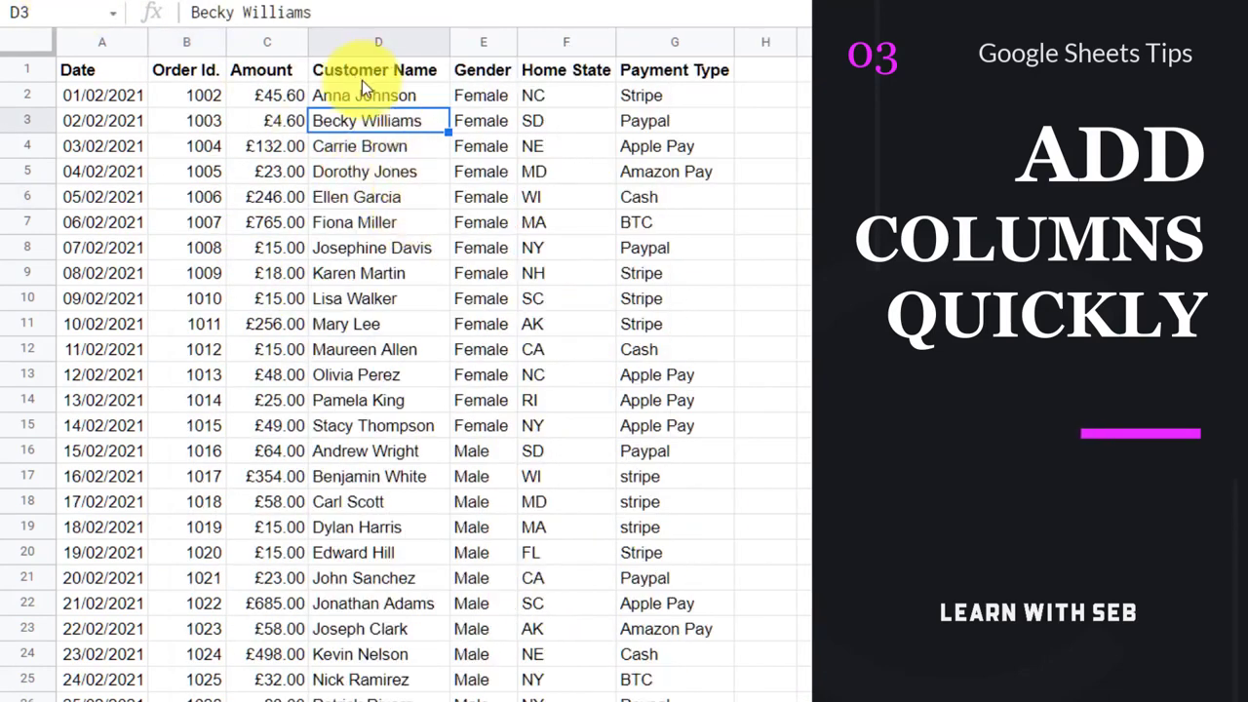
Step: Insert three columns at once between Home State and Payment Type, based on a selection of columns D to F
{"action": "left_click_drag", "start_coordinate": [346, 44], "coordinate": [566, 45]}
{"action": "right_click", "coordinate": [567, 45]}
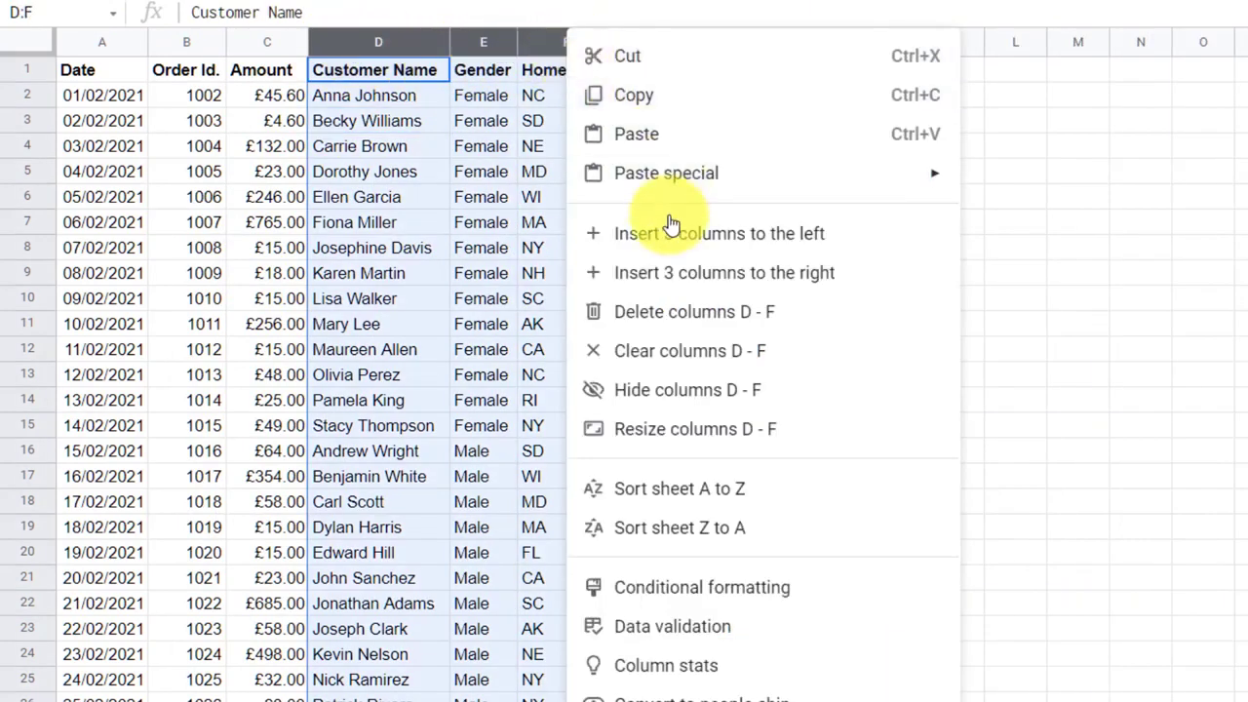
{"action": "left_click", "coordinate": [738, 284]}
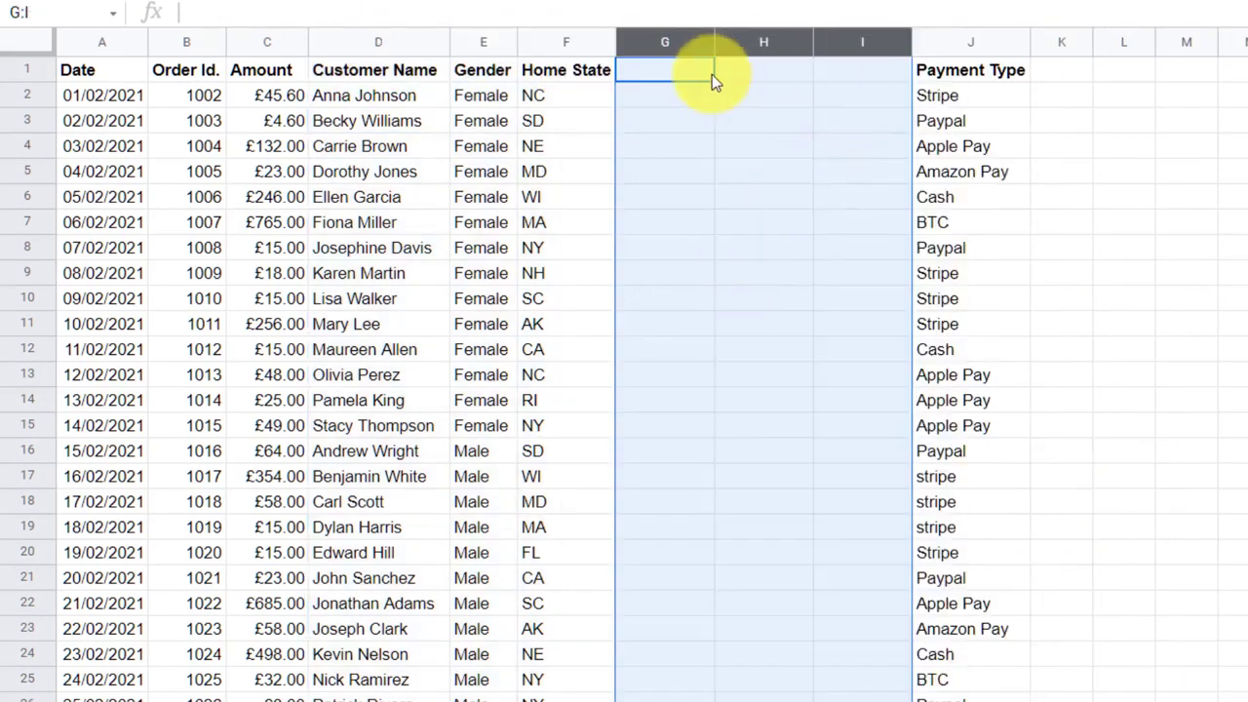
{"action": "left_click", "coordinate": [676, 190]}
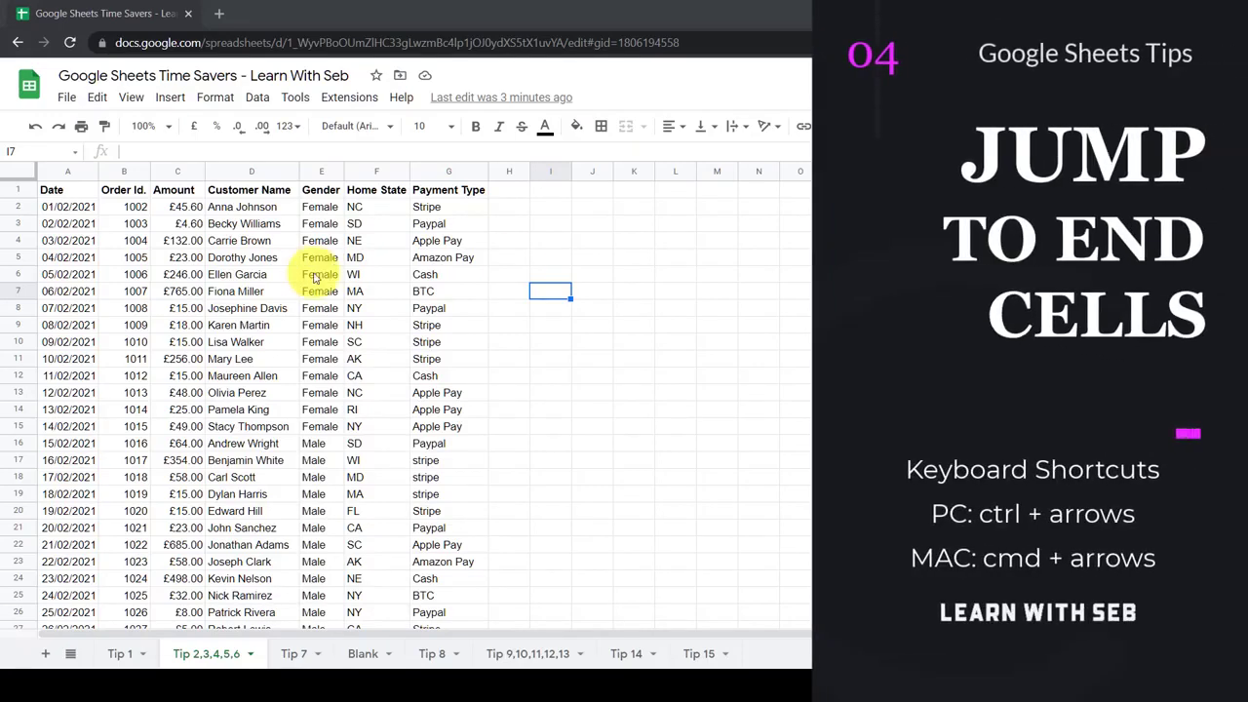
Step: Starting from cell A1, jump between the edge cells of the data range in all directions and return to A1
{"action": "left_click", "coordinate": [81, 191]}
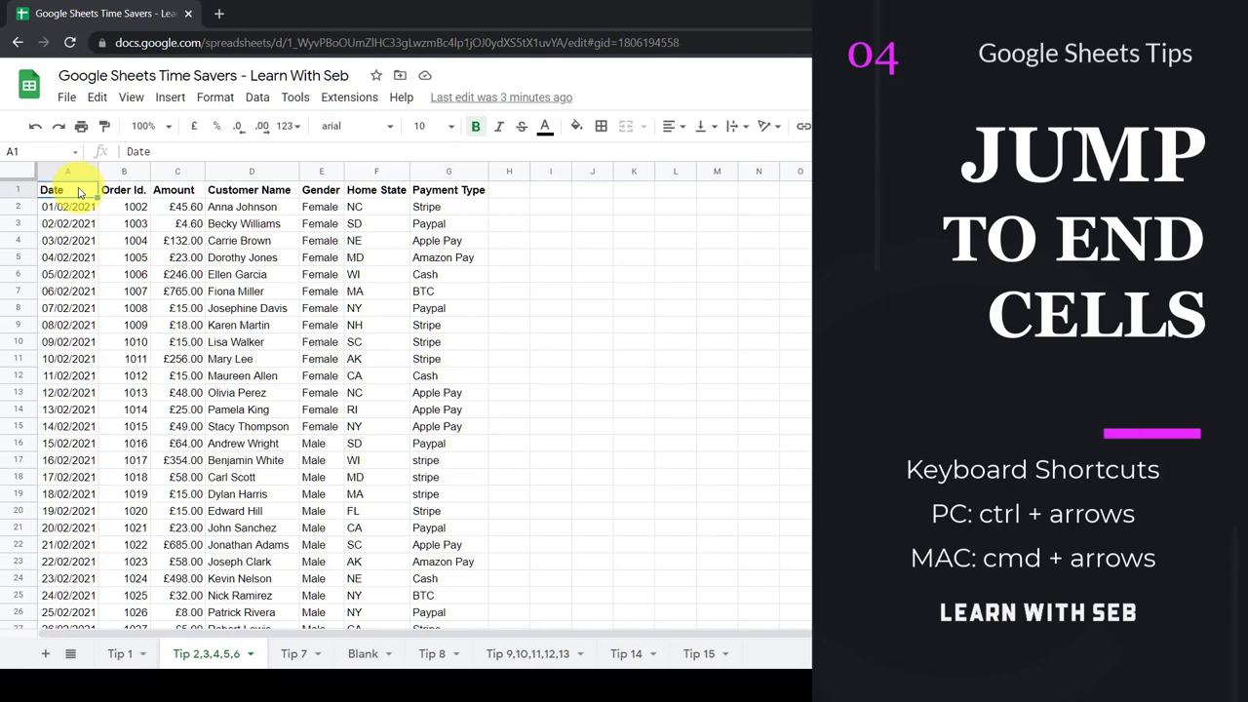
{"action": "key", "text": "ctrl+Down"}
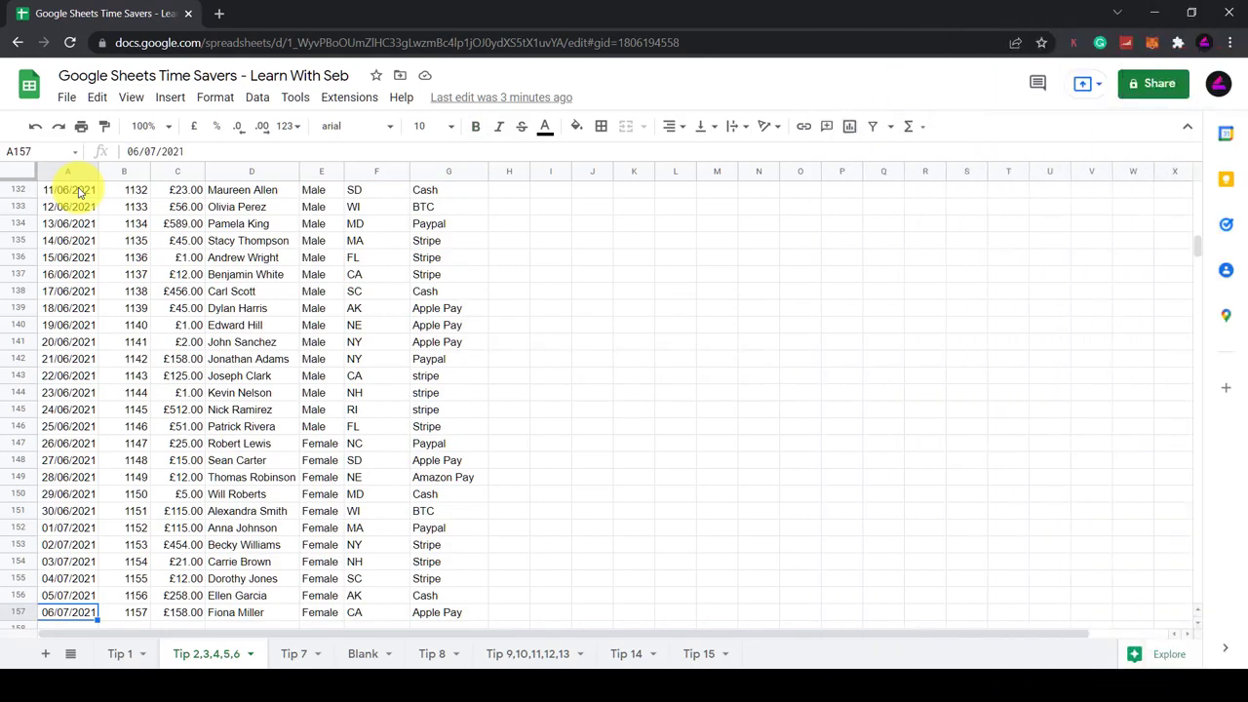
{"action": "key", "text": "ctrl+Right"}
{"action": "key", "text": "ctrl+Up"}
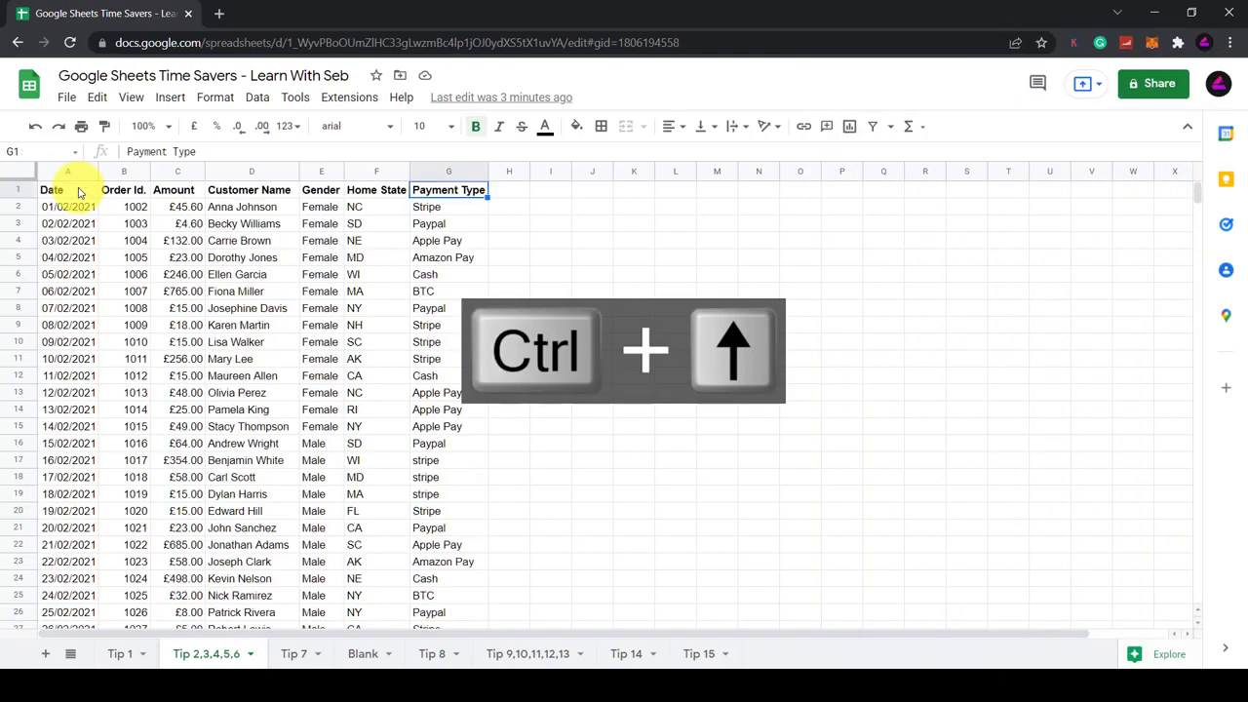
{"action": "key", "text": "ctrl+Left"}
{"action": "key", "text": "ctrl+Right"}
{"action": "key", "text": "ctrl+Down"}
{"action": "key", "text": "ctrl+Right"}
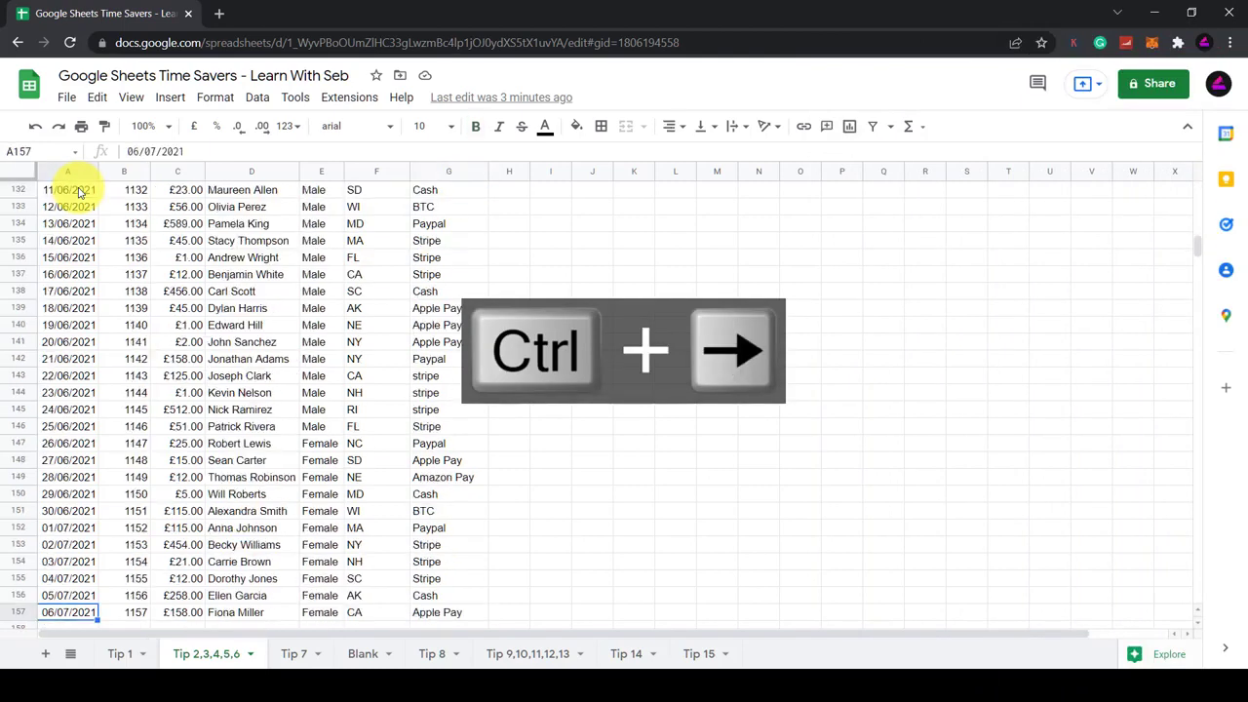
{"action": "key", "text": "ctrl+Up"}
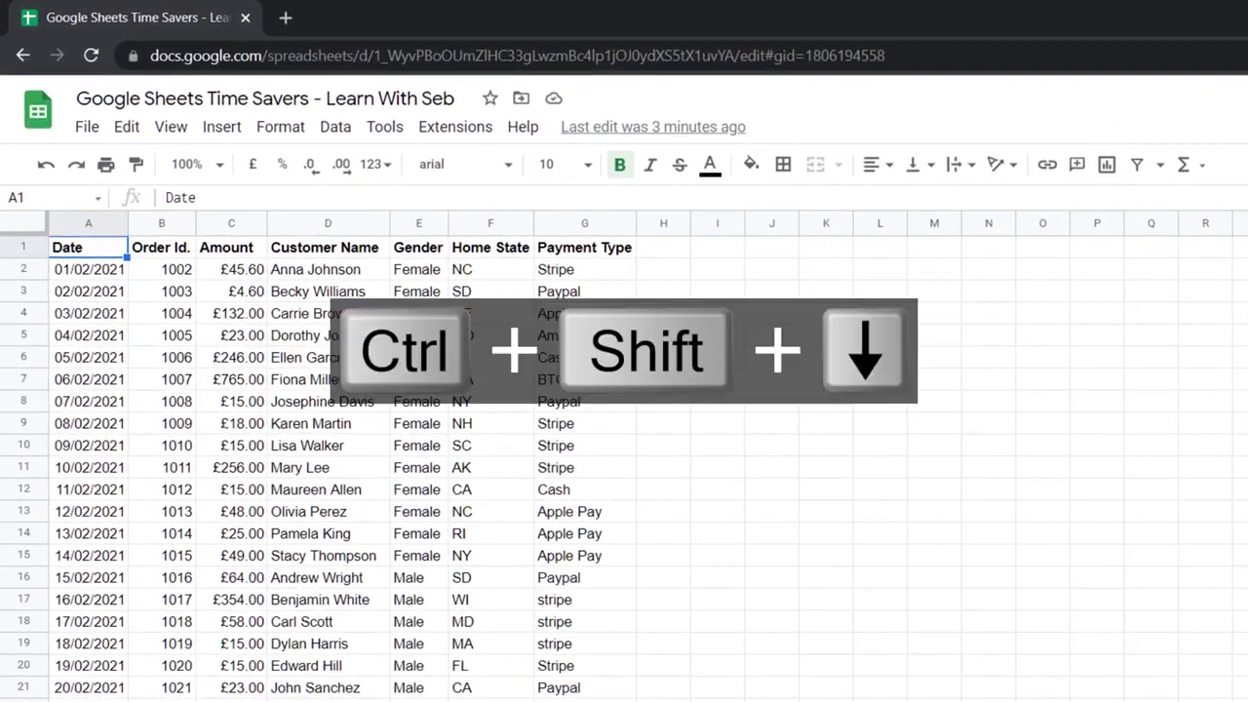
Step: Extend the selection from A1 to the last filled cell of the Date column and review the selected range
{"action": "key", "text": "ctrl+shift+Down"}
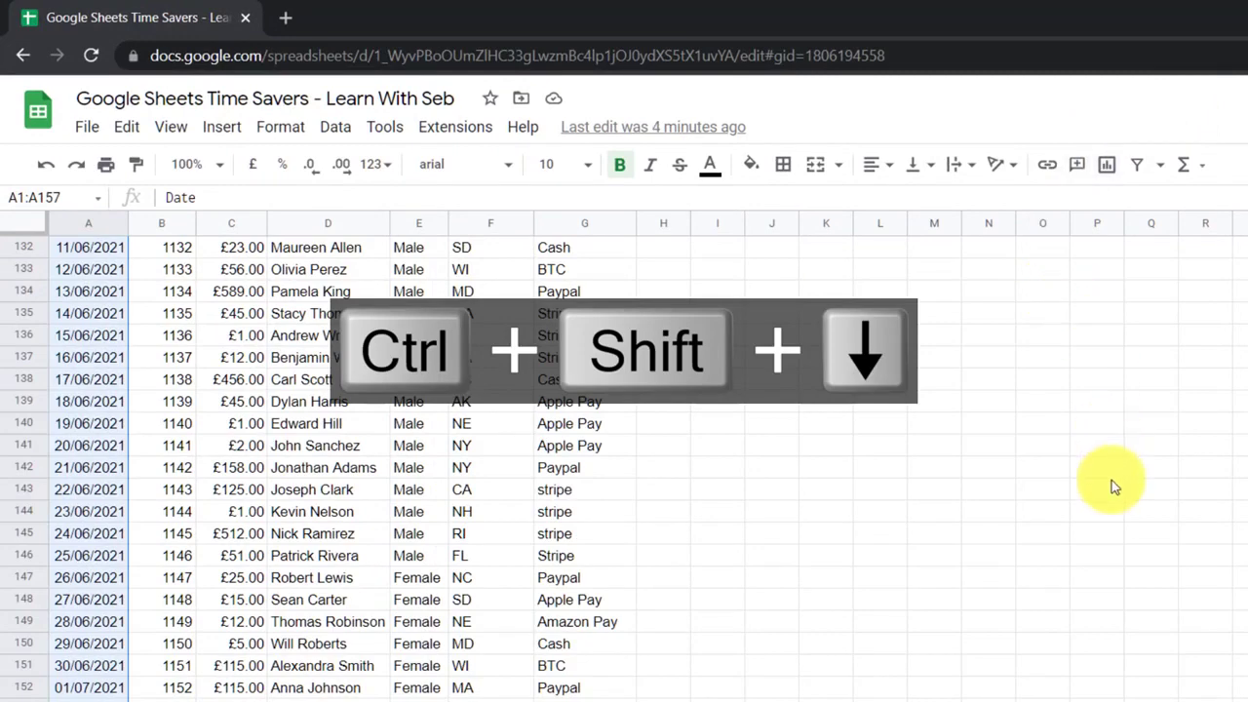
{"action": "scroll", "coordinate": [1112, 480], "scroll_direction": "up", "scroll_amount": 15}
{"action": "scroll", "coordinate": [1119, 472], "scroll_direction": "up", "scroll_amount": 15}
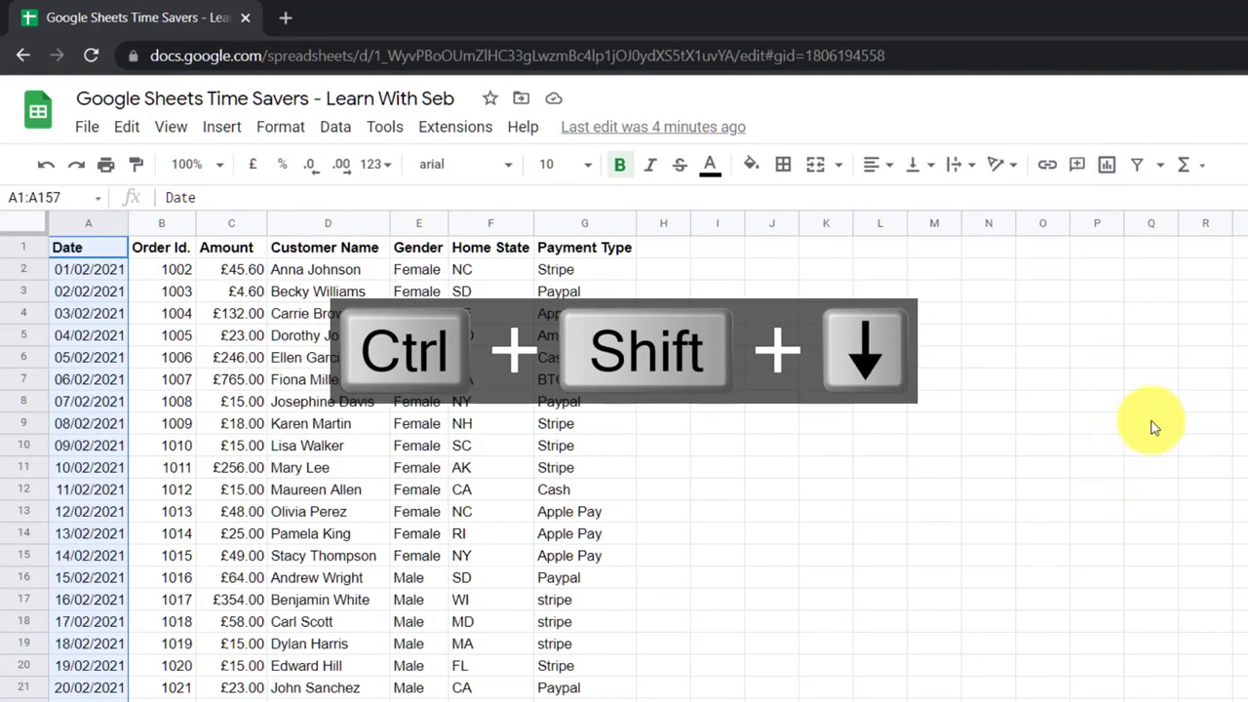
Step: Select the whole data range from A1 across to Payment Type and down to the last row, and look over the selection
{"action": "left_click", "coordinate": [84, 256]}
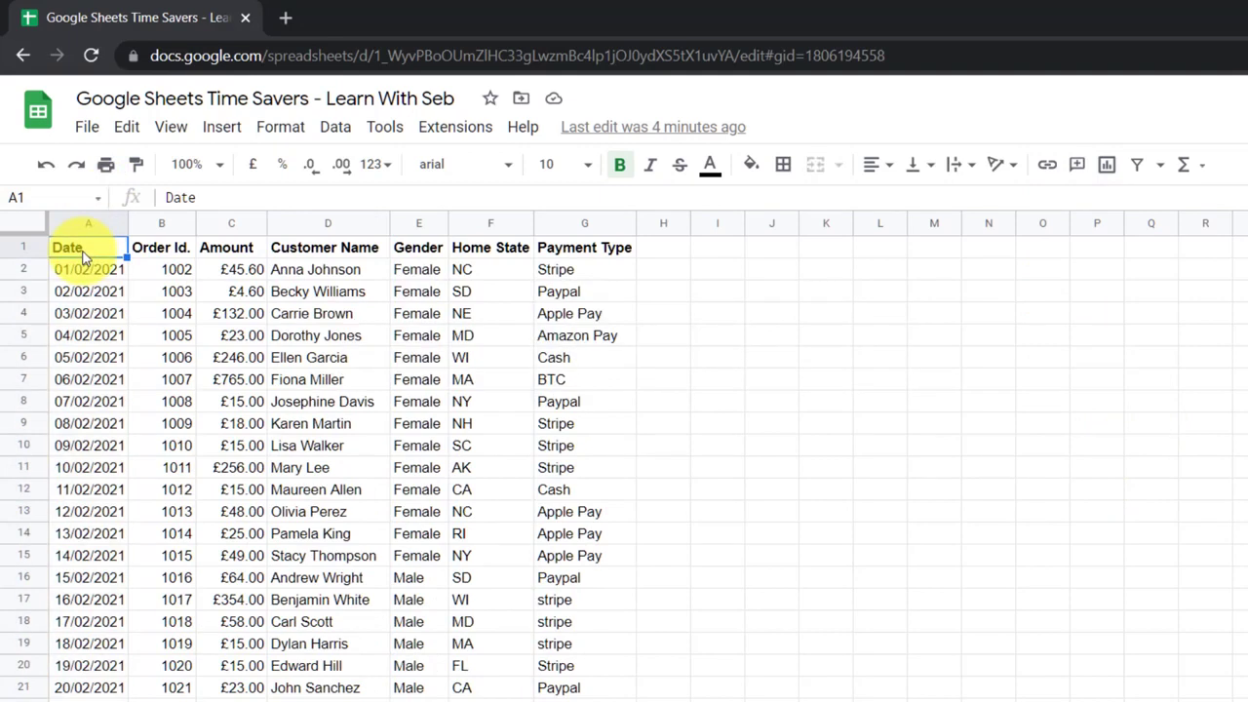
{"action": "key", "text": "ctrl+shift+Right"}
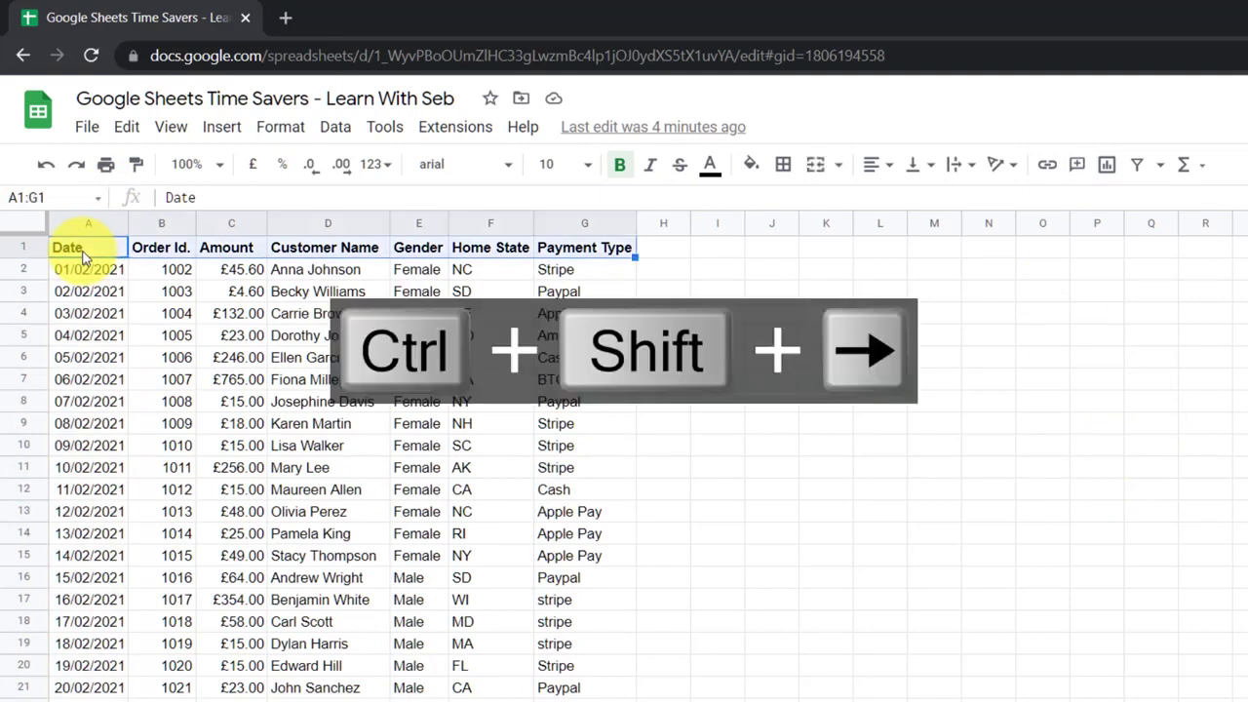
{"action": "key", "text": "ctrl+shift+Down"}
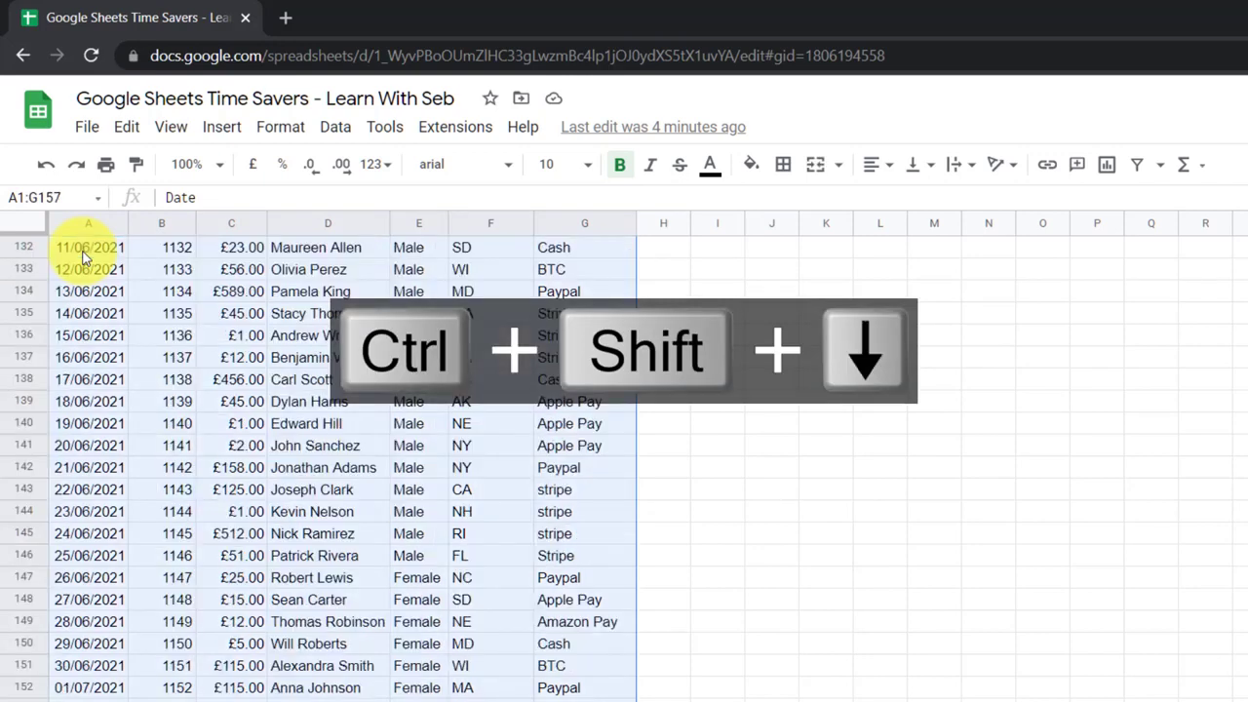
{"action": "scroll", "coordinate": [384, 439], "scroll_direction": "up", "scroll_amount": 20}
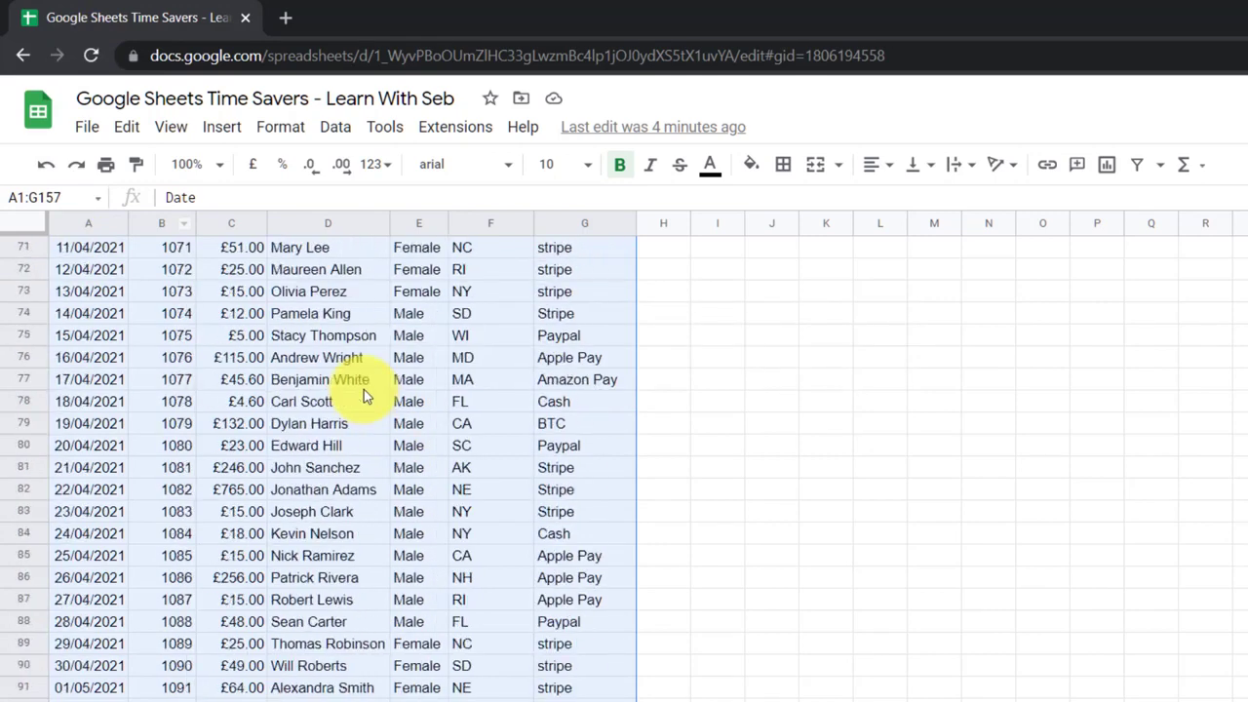
Step: From a cell midway down the Customer Name column, jump to the column's header and on to the first cell of row 1
{"action": "left_click", "coordinate": [358, 387]}
{"action": "key", "text": "ctrl+Up"}
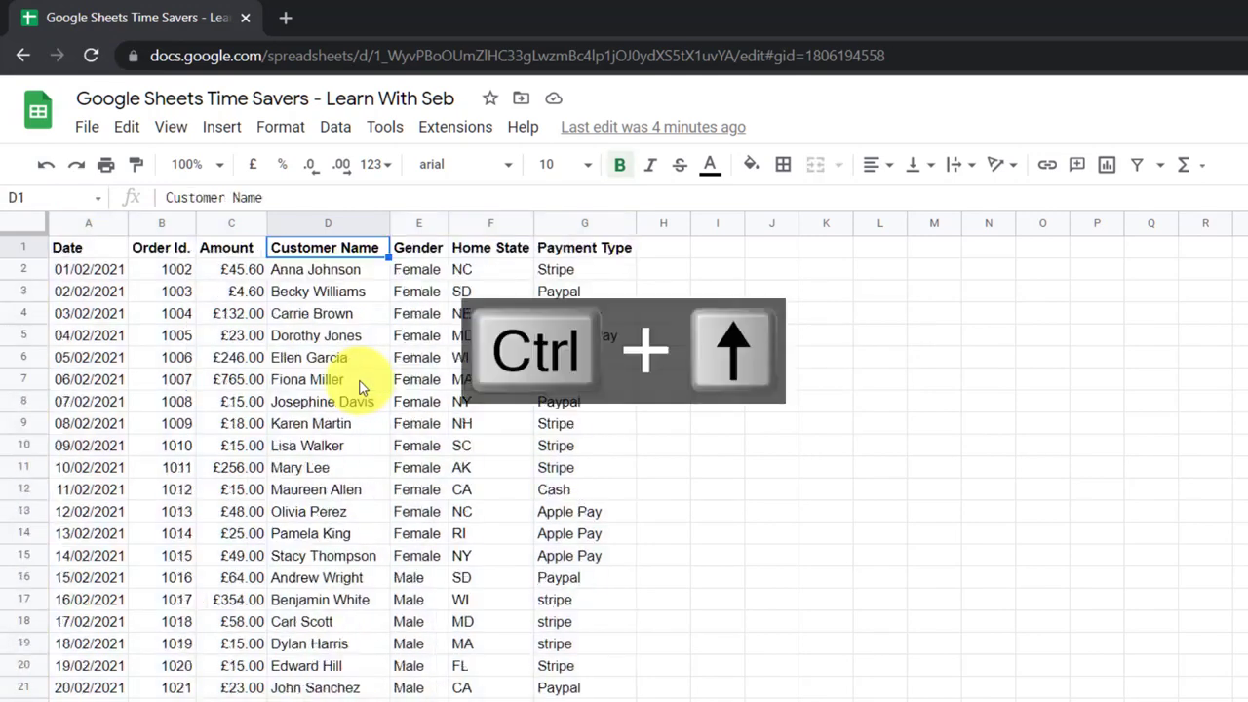
{"action": "key", "text": "ctrl+Left"}
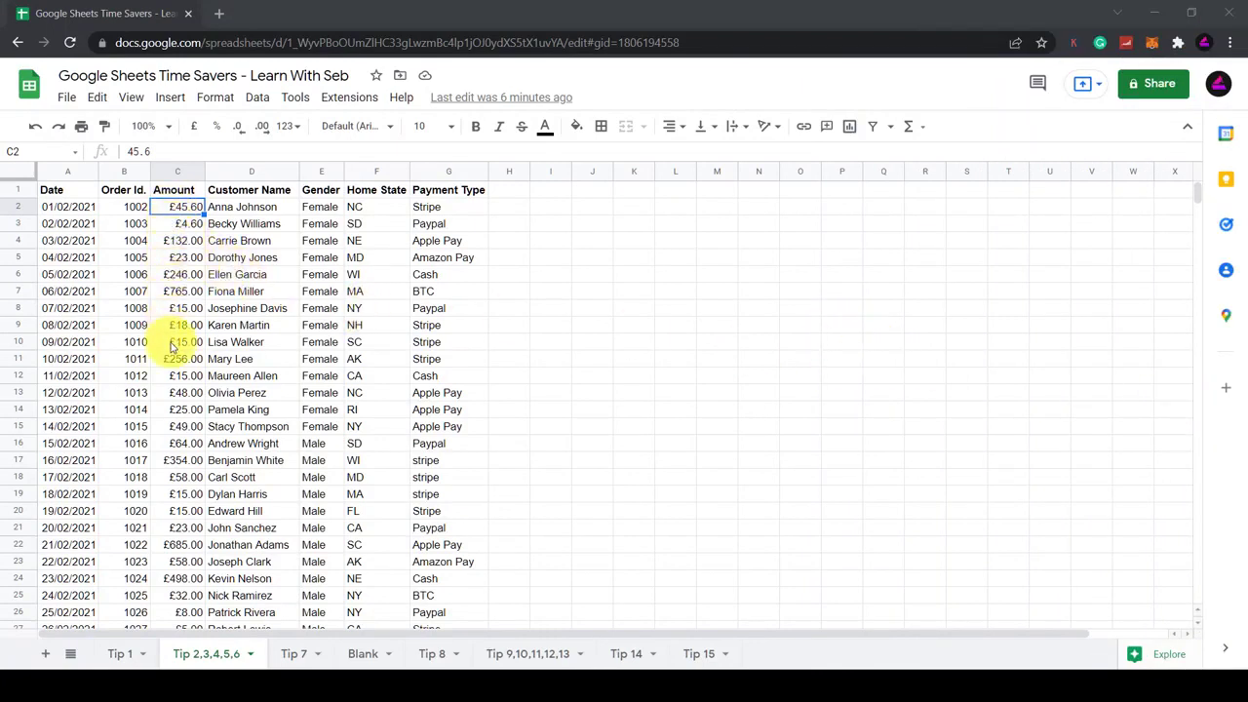
Step: Select all Amount values from C2 to the last filled cell and view their quick summary of sum, average, minimum, maximum and count
{"action": "left_click", "coordinate": [164, 211]}
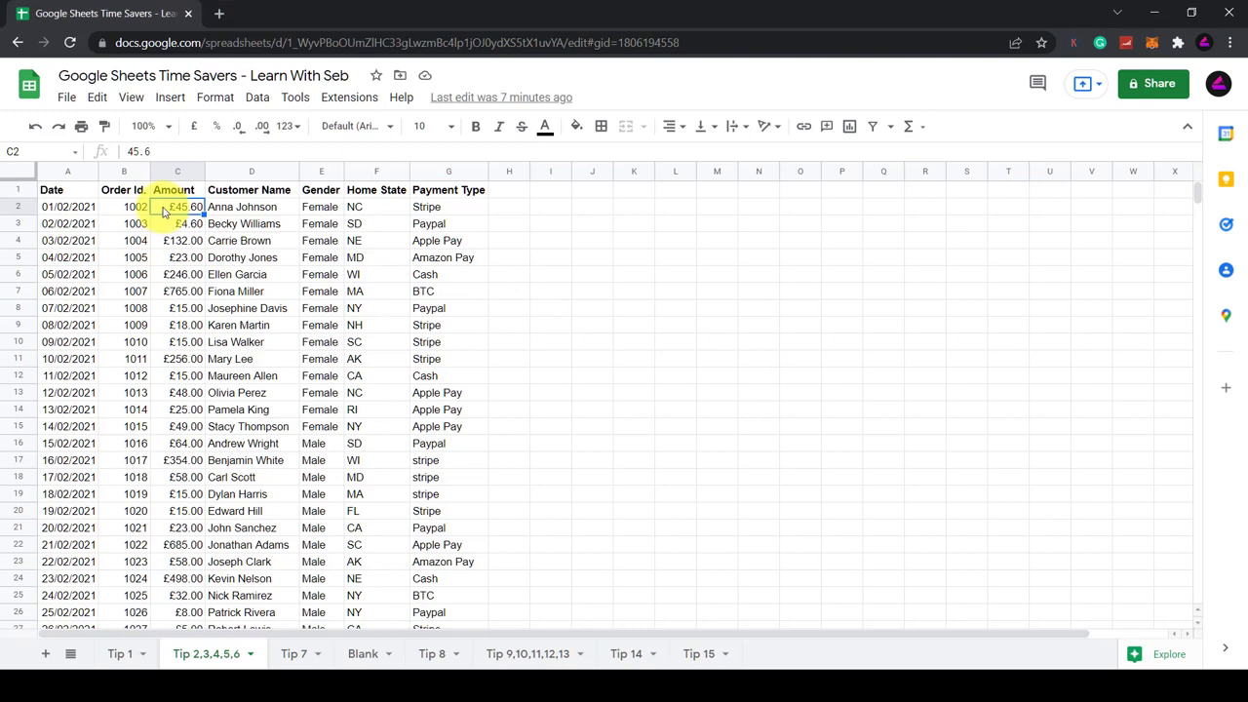
{"action": "key", "text": "ctrl+shift+Down"}
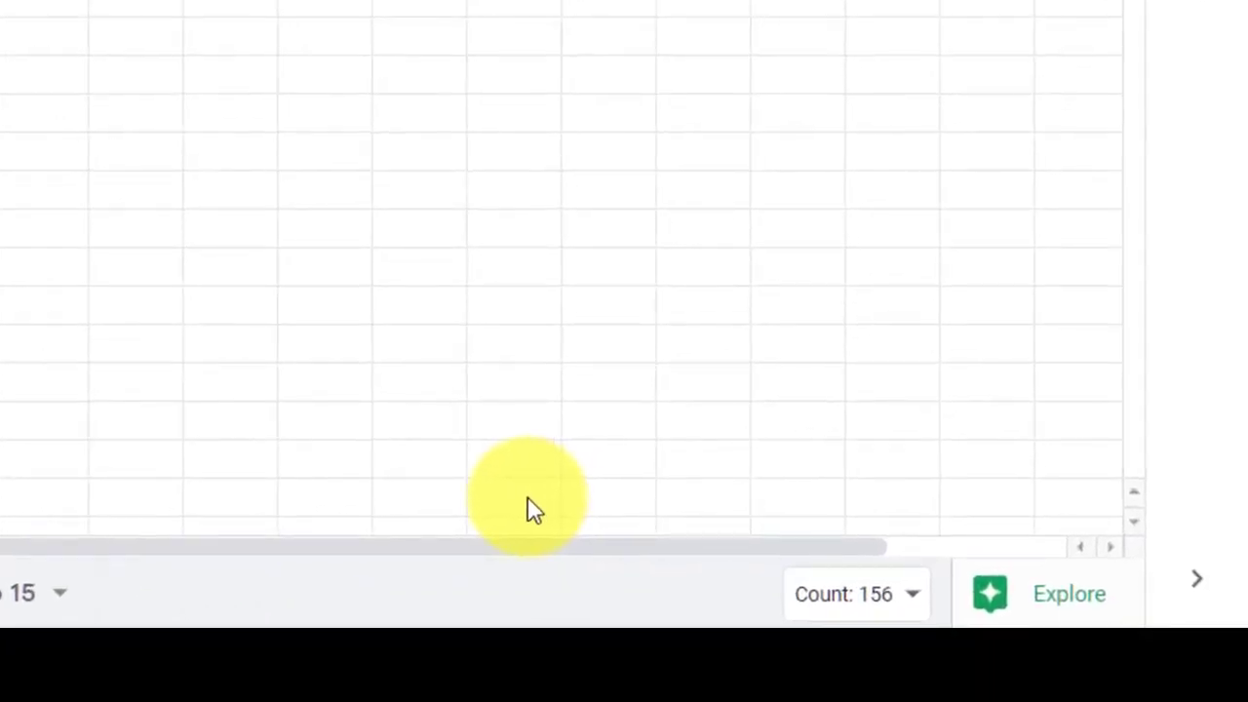
{"action": "left_click", "coordinate": [909, 610]}
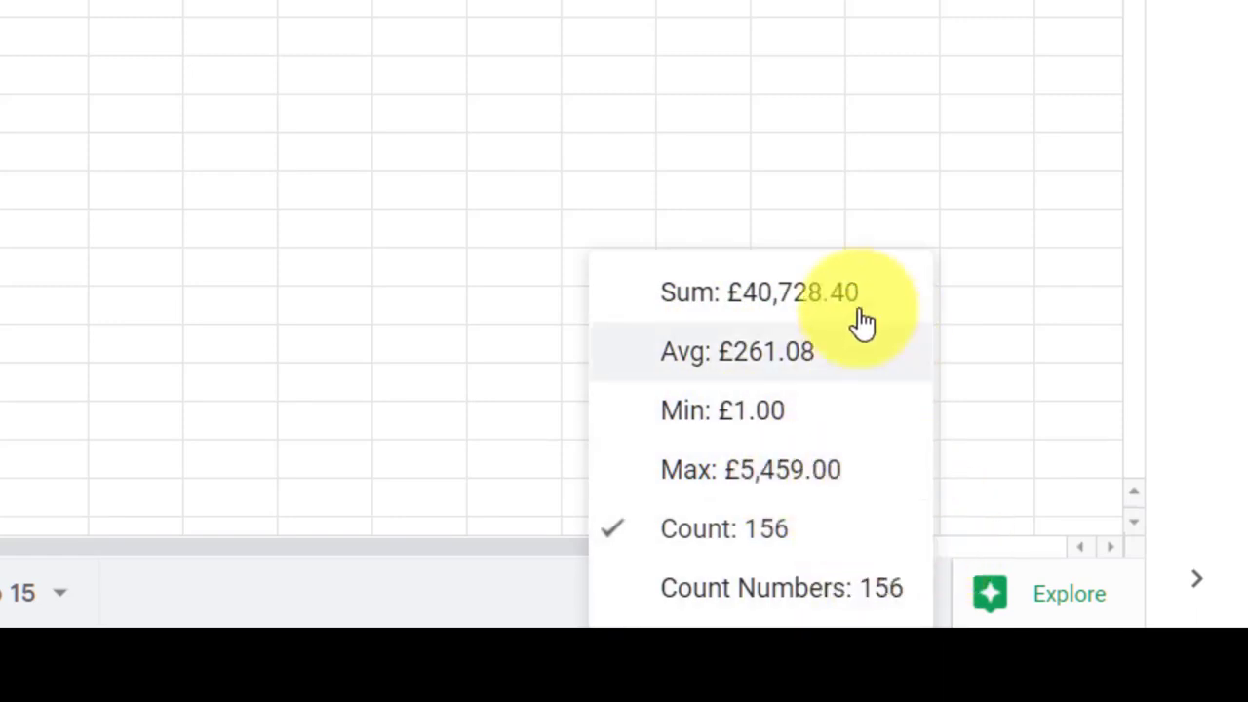
{"action": "left_click", "coordinate": [453, 347]}
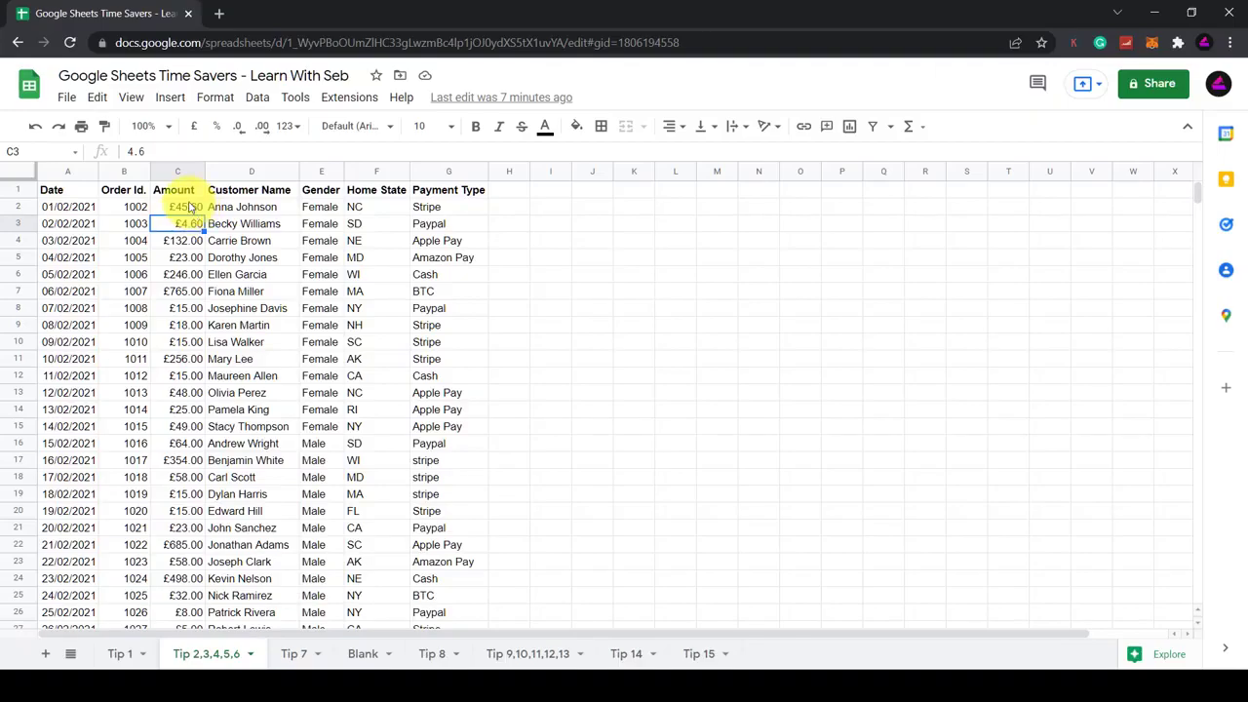
Step: Reselect the Amount values from C2 downward and check which number format they use, leaving the format unchanged
{"action": "left_click", "coordinate": [190, 207]}
{"action": "key", "text": "ctrl+shift+Down"}
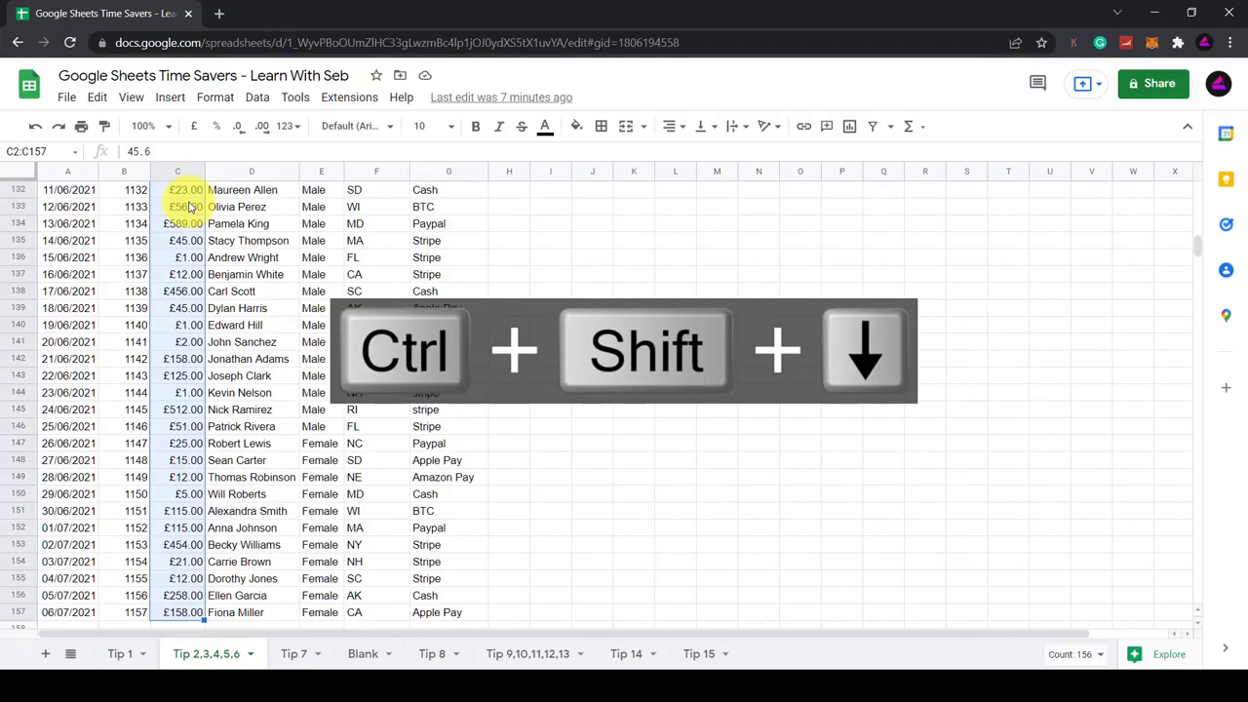
{"action": "left_click", "coordinate": [292, 127]}
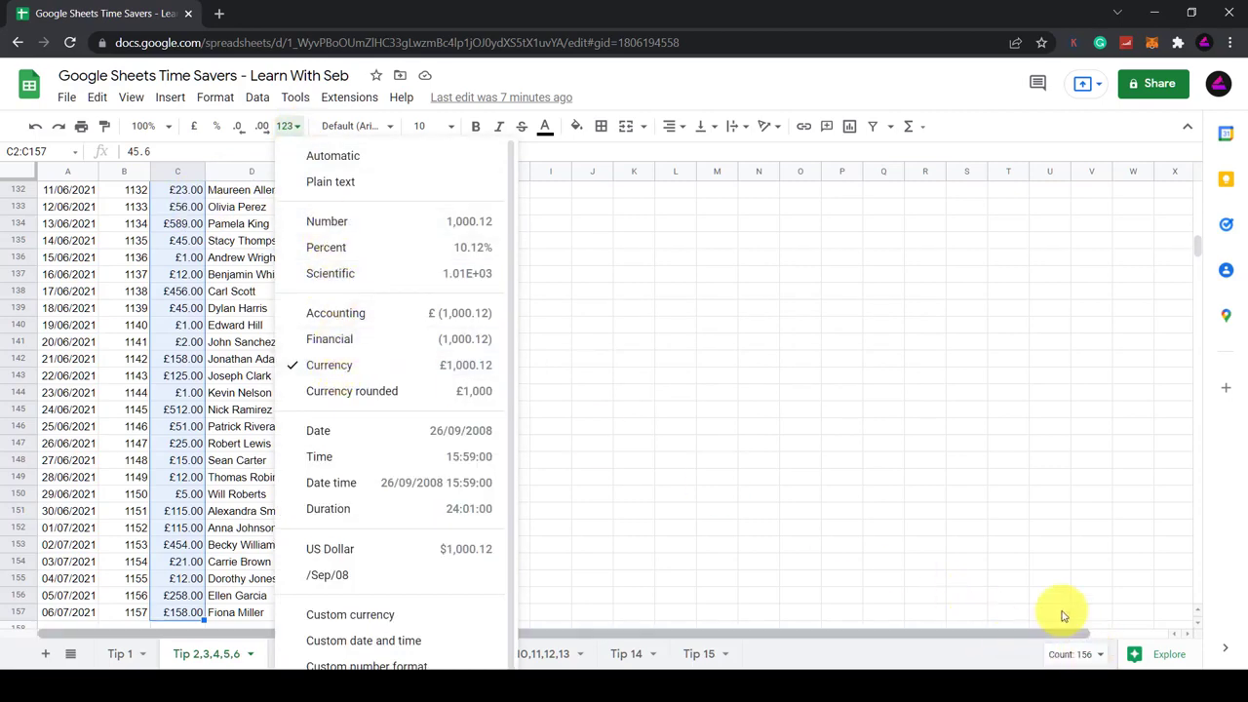
{"action": "left_click", "coordinate": [915, 534]}
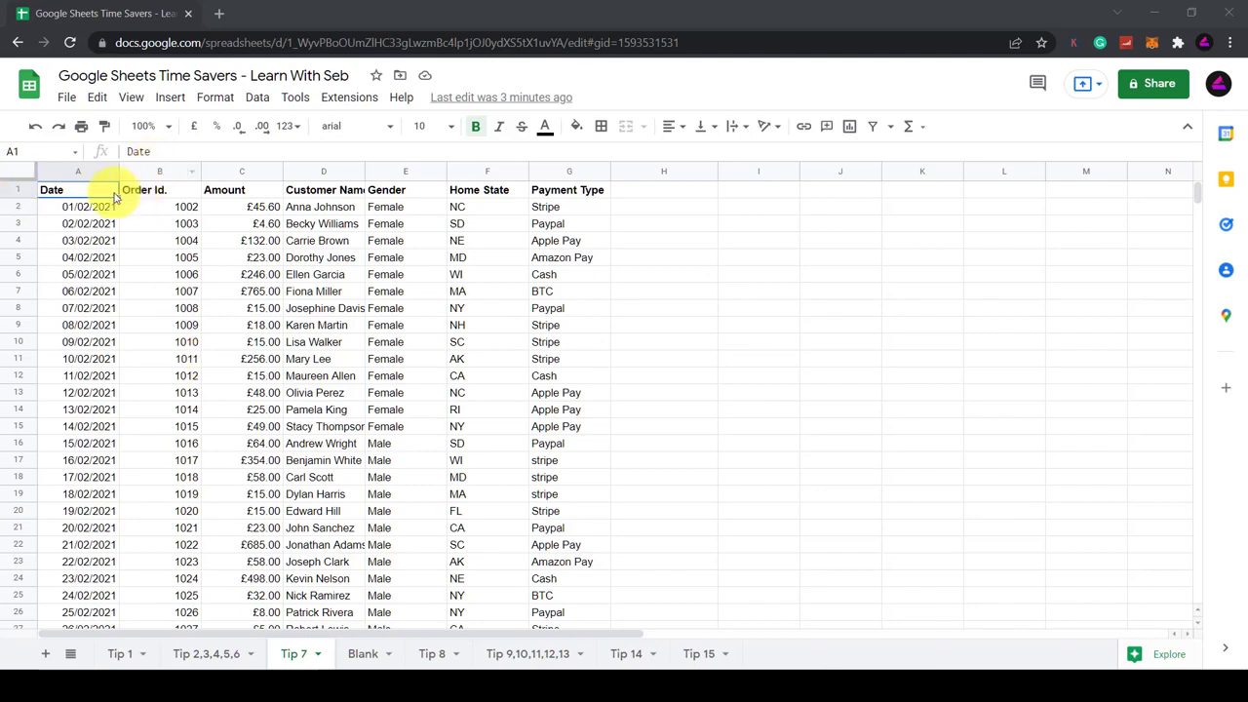
Step: Copy the full data table A1:G157 from the Tip 7 sheet and select cell EL1 on the Blank sheet
{"action": "key", "text": "ctrl+shift+Down"}
{"action": "key", "text": "ctrl+shift+Right"}
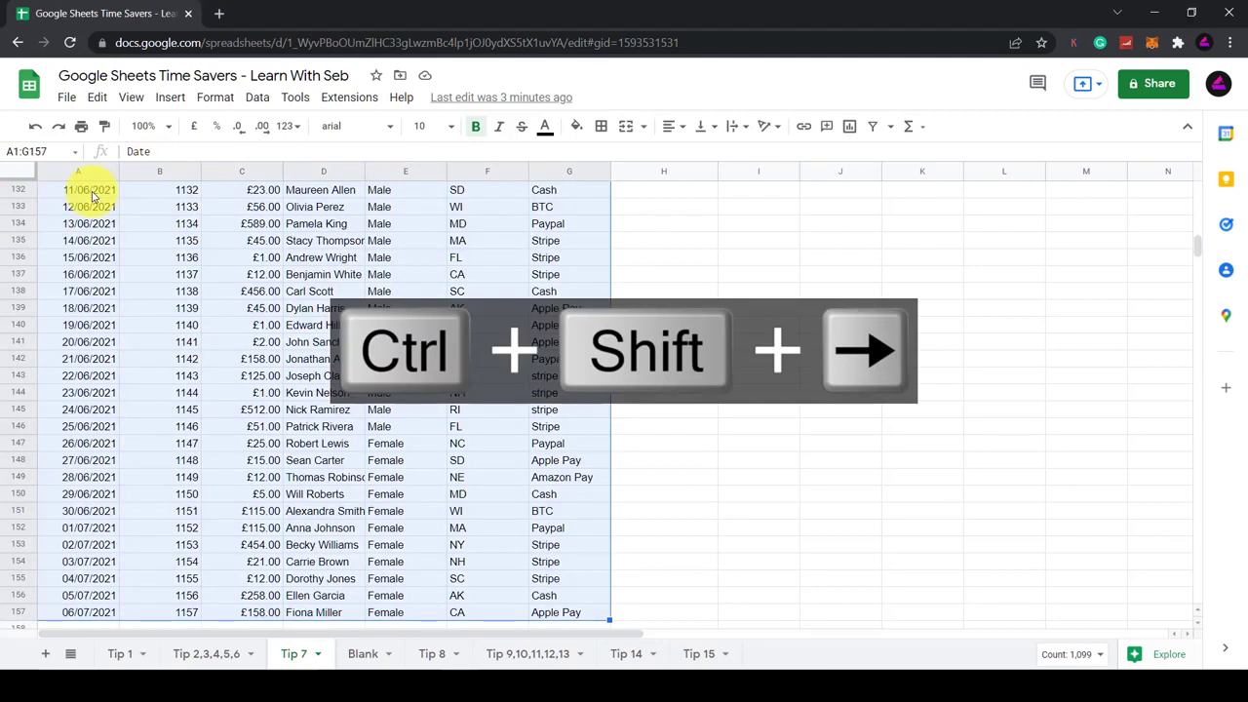
{"action": "key", "text": "ctrl+c"}
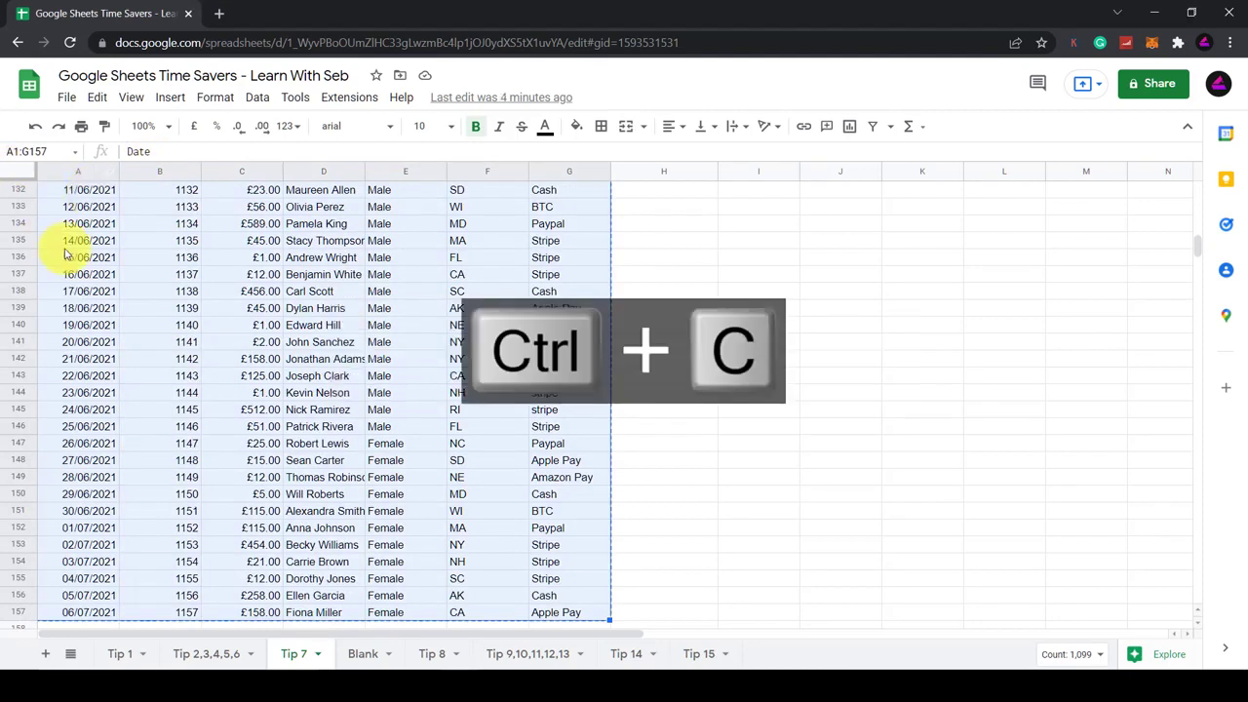
{"action": "left_click", "coordinate": [364, 656]}
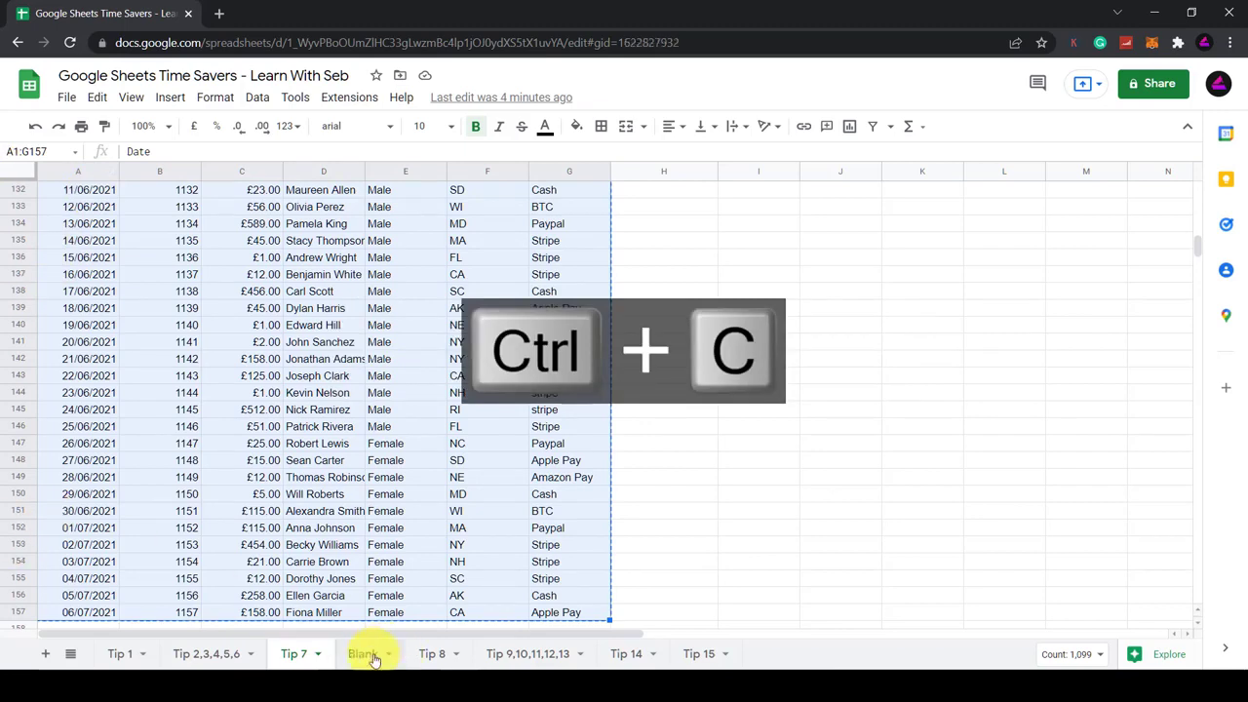
{"action": "left_click", "coordinate": [61, 194]}
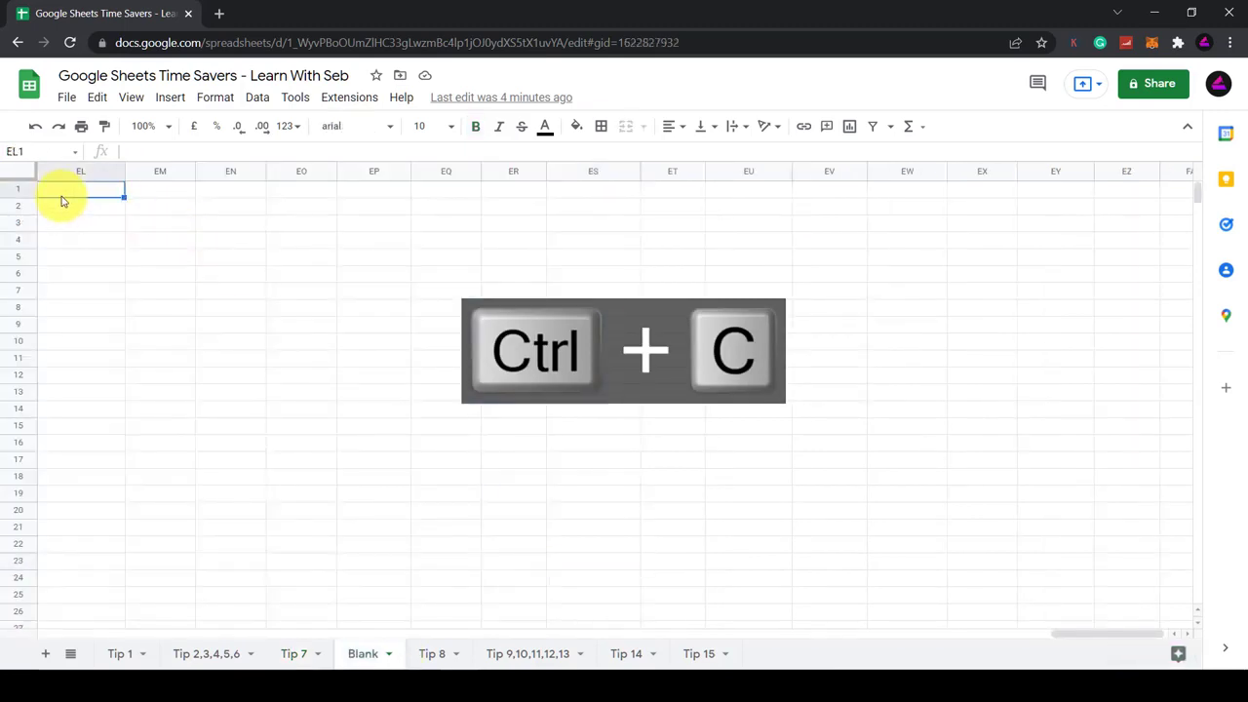
Step: Try a plain paste of the table at EL1, undo it, and paste the table there transposed instead
{"action": "key", "text": "ctrl+v"}
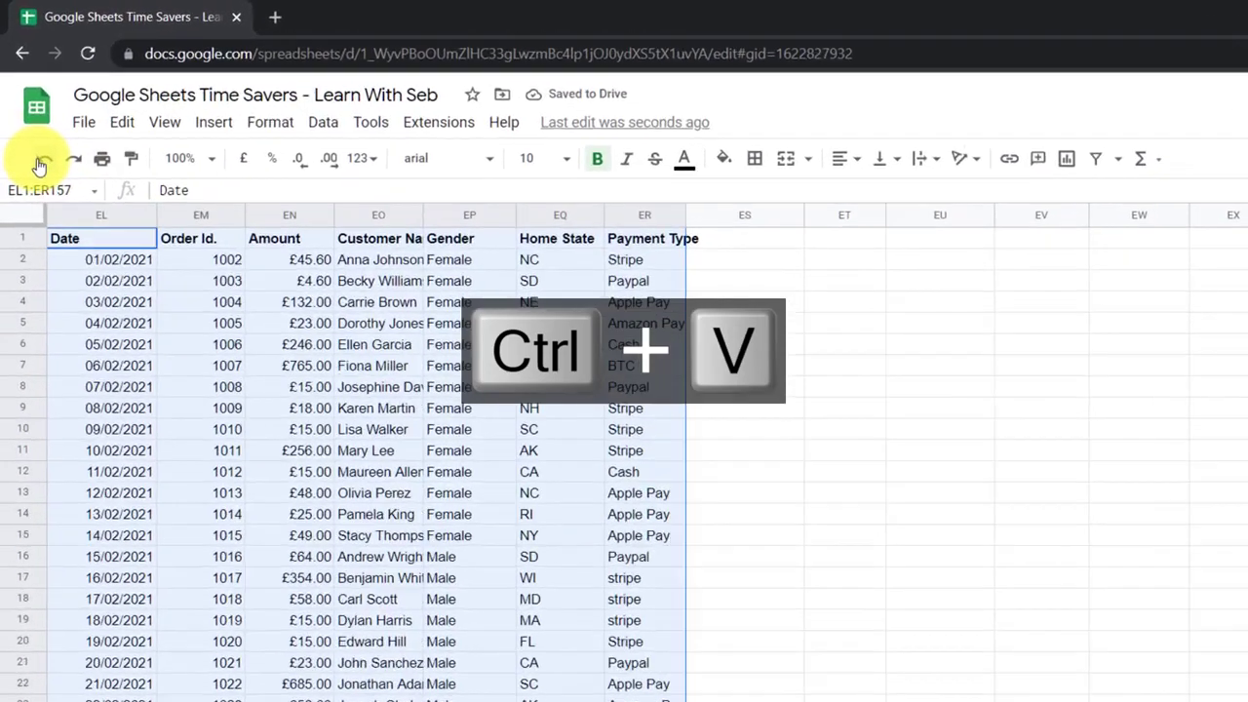
{"action": "key", "text": "ctrl+z"}
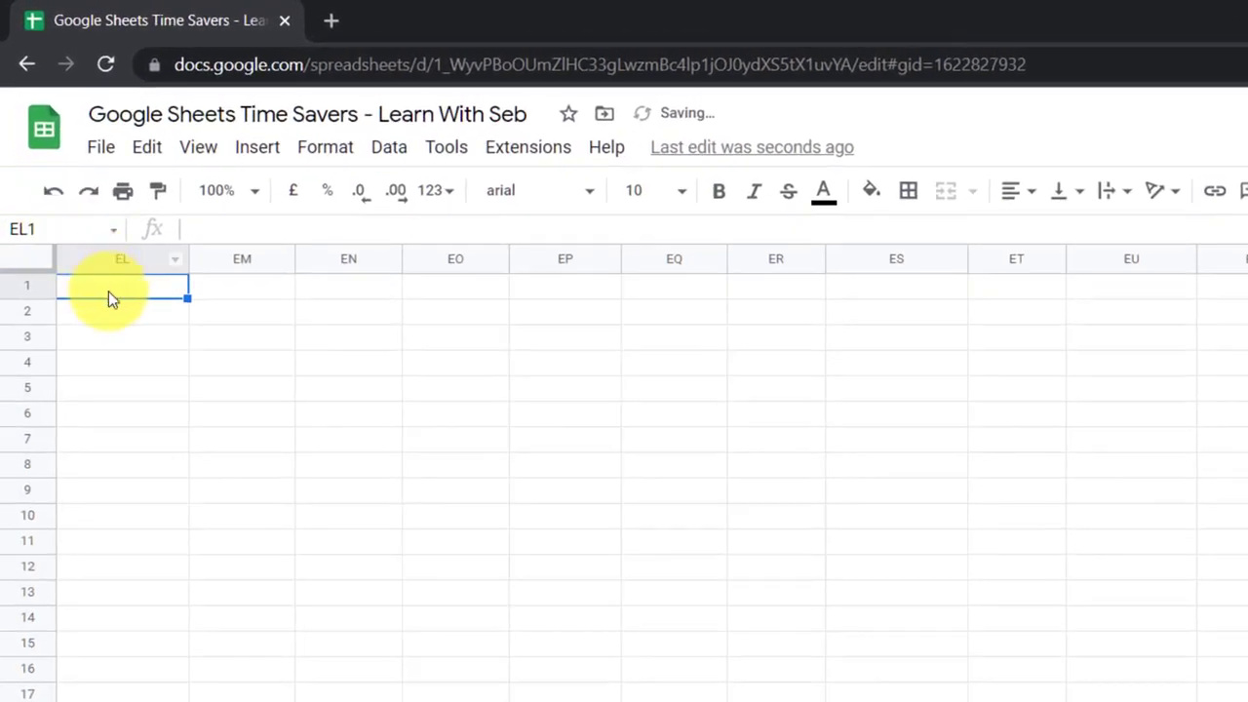
{"action": "right_click", "coordinate": [108, 291]}
{"action": "mouse_move", "coordinate": [244, 430]}
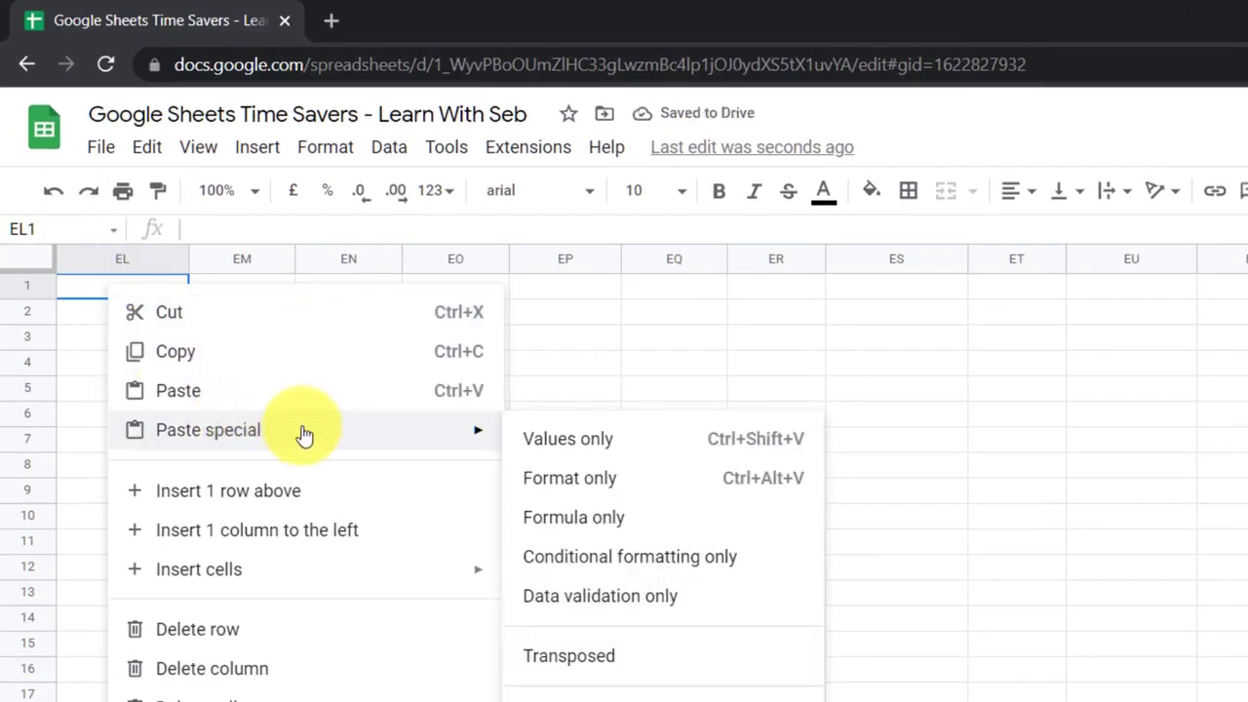
{"action": "left_click", "coordinate": [588, 665]}
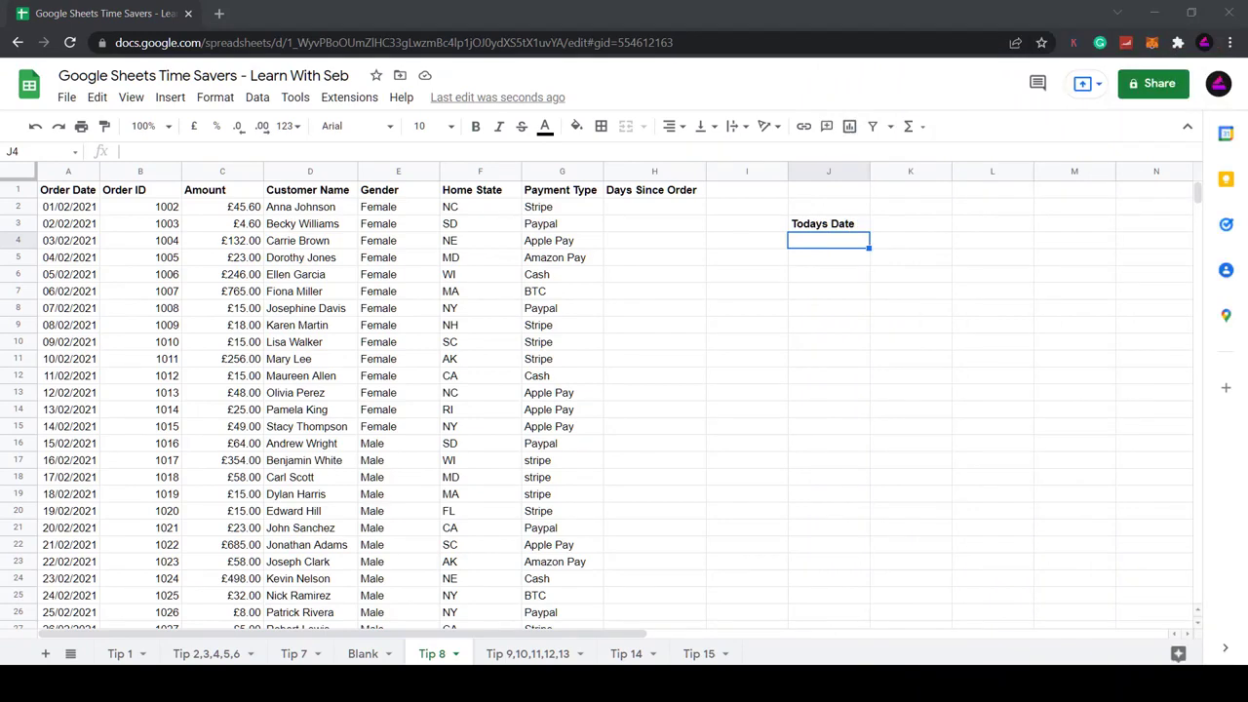
Step: Enter the formula =today() in cell J4 below the Todays Date heading on the Tip 8 sheet
{"action": "type", "text": "=t"}
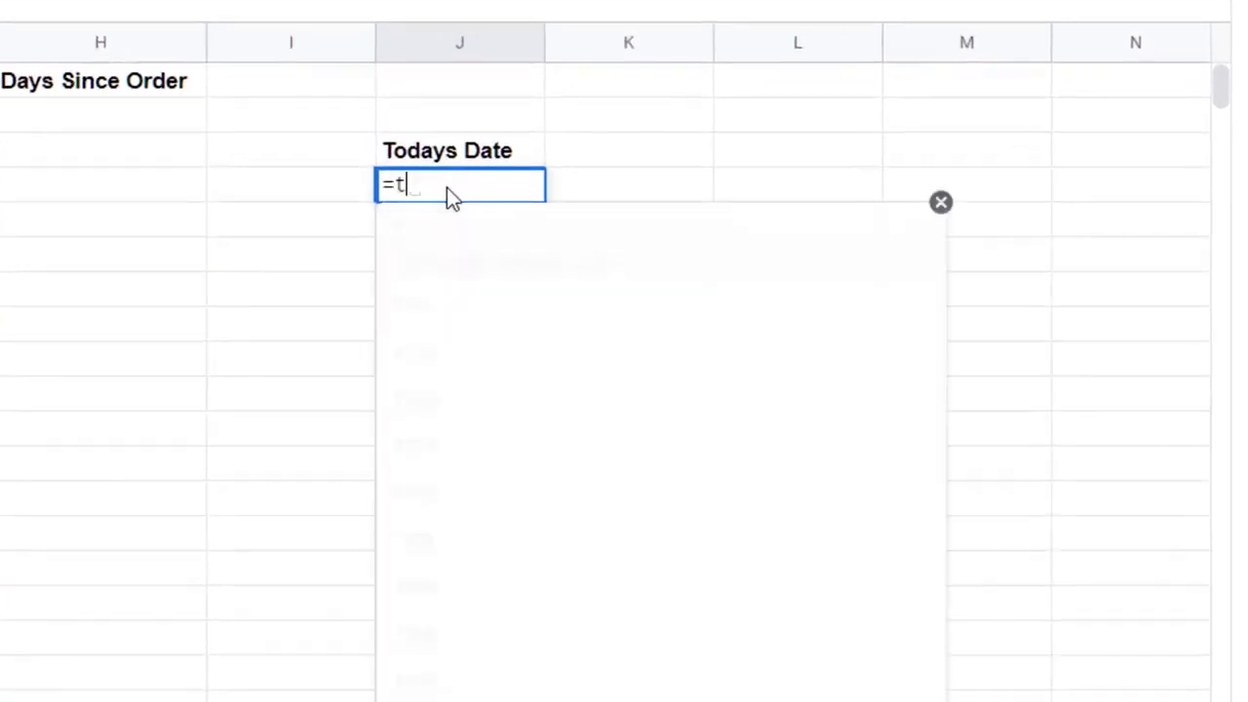
{"action": "type", "text": "oday()"}
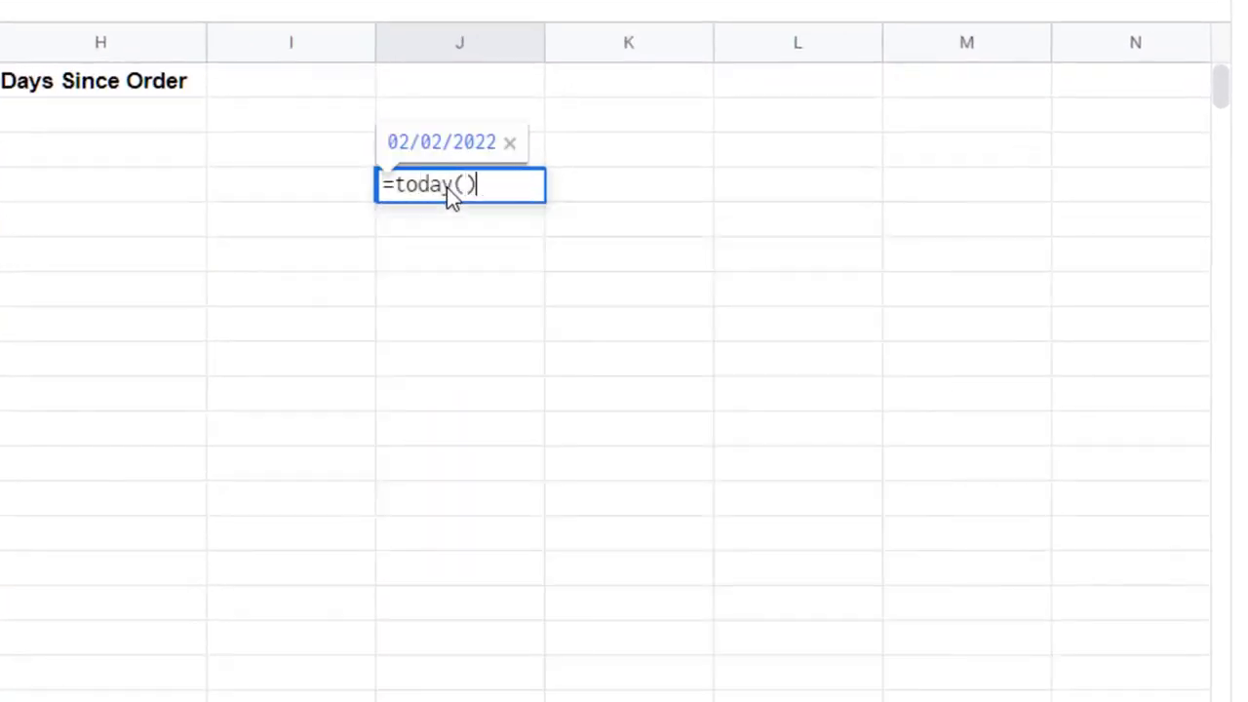
{"action": "key", "text": "Return"}
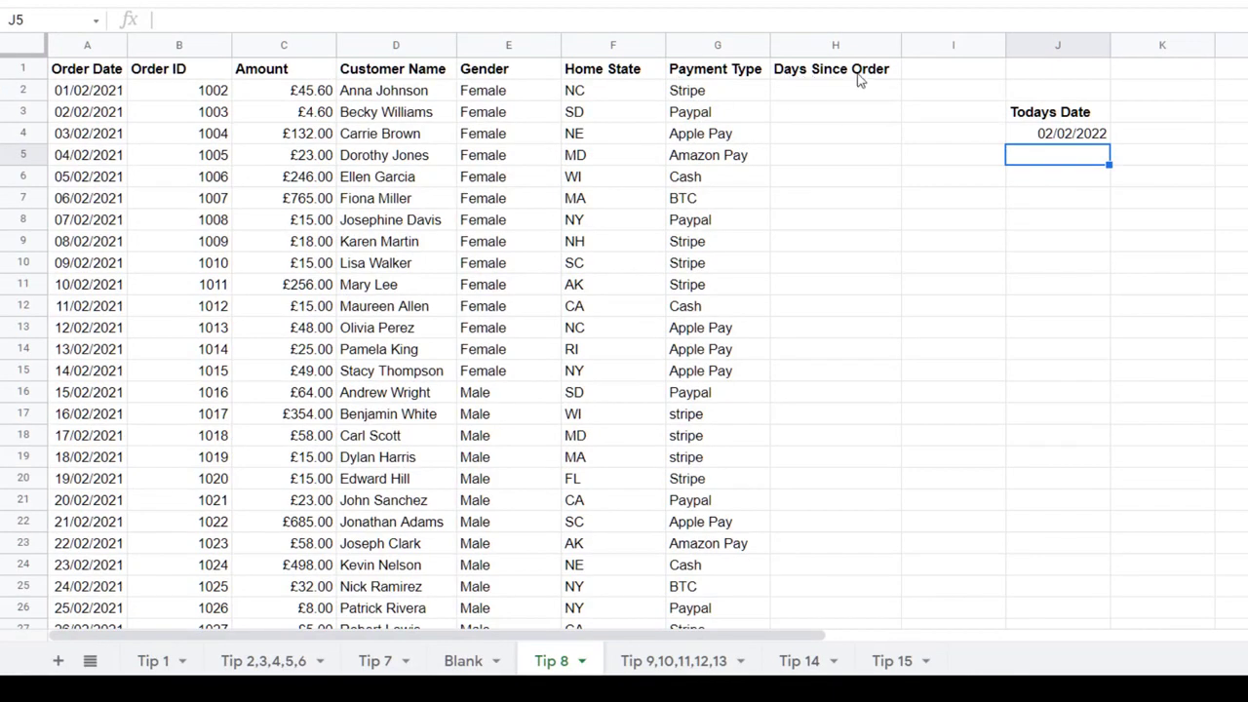
Step: Enter the formula =J4-A2 in H2 to calculate the days since the first order
{"action": "left_click", "coordinate": [1049, 139]}
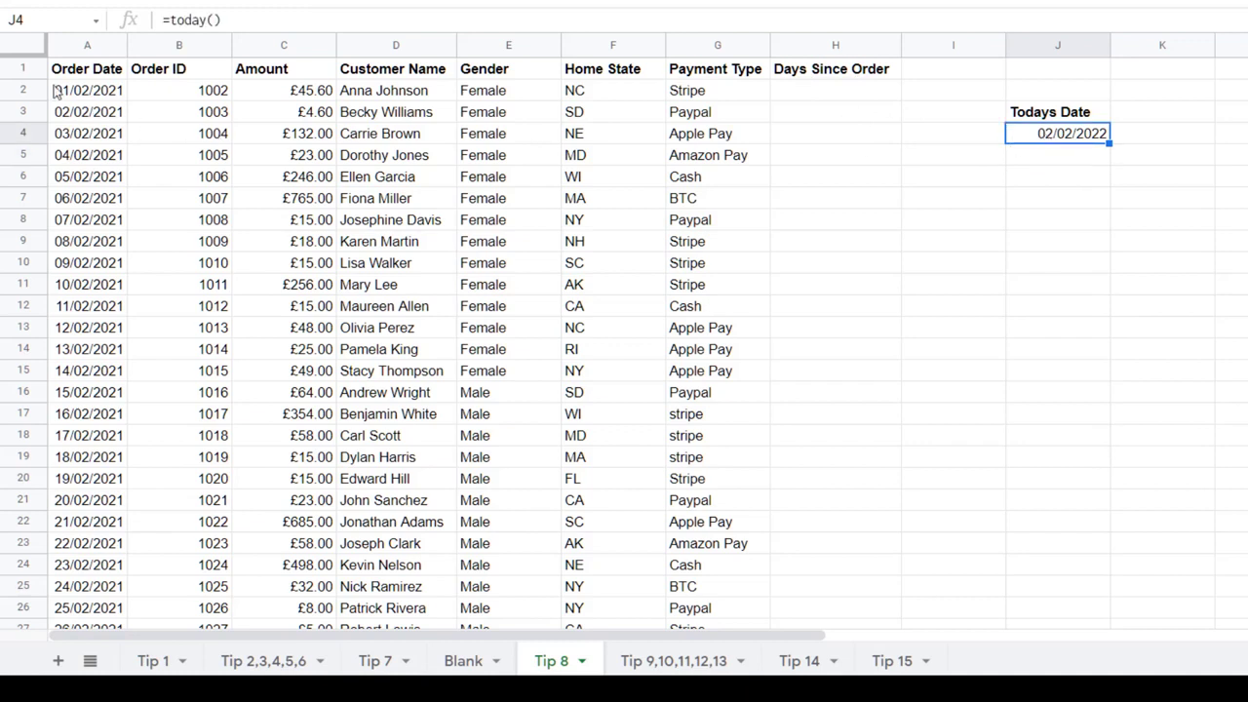
{"action": "left_click", "coordinate": [821, 94]}
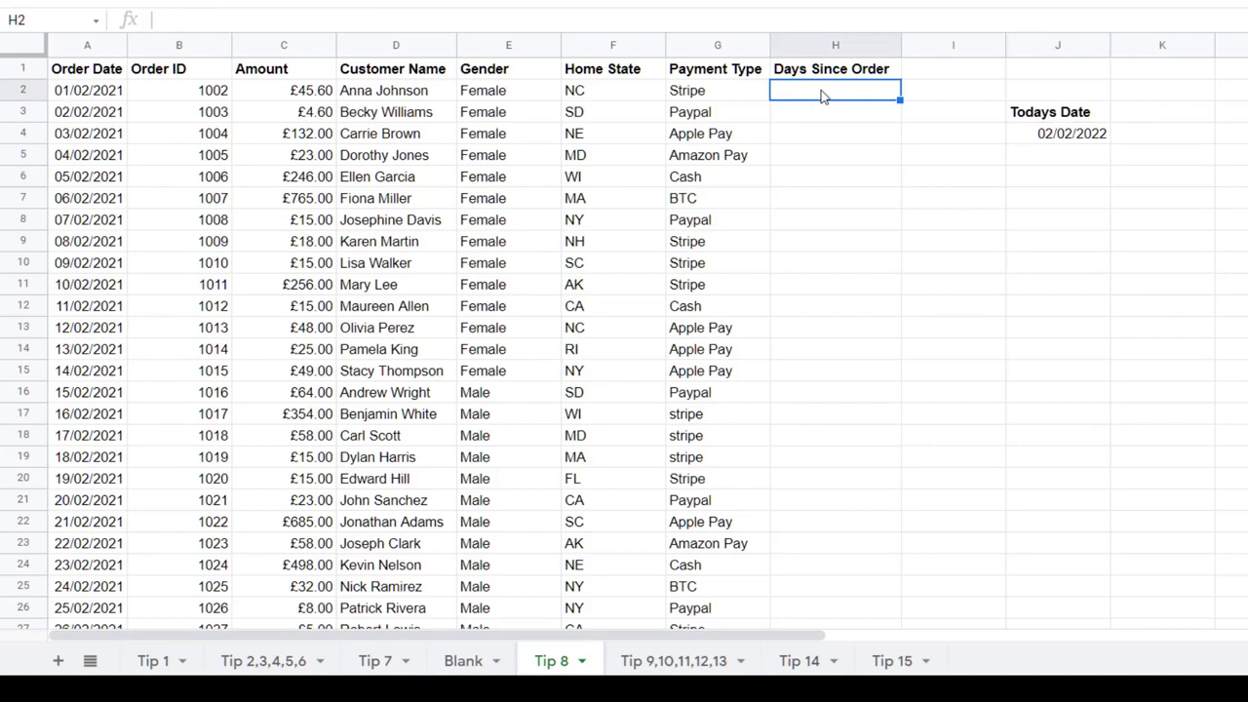
{"action": "type", "text": "="}
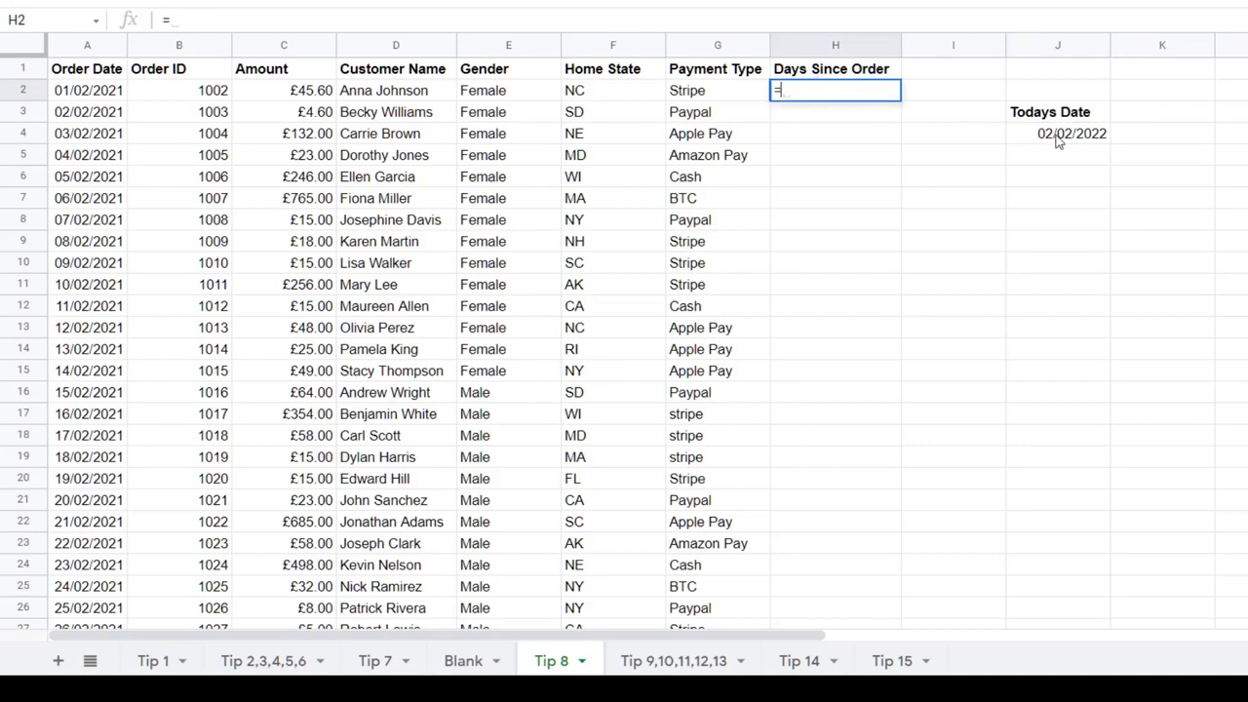
{"action": "left_click", "coordinate": [1060, 141]}
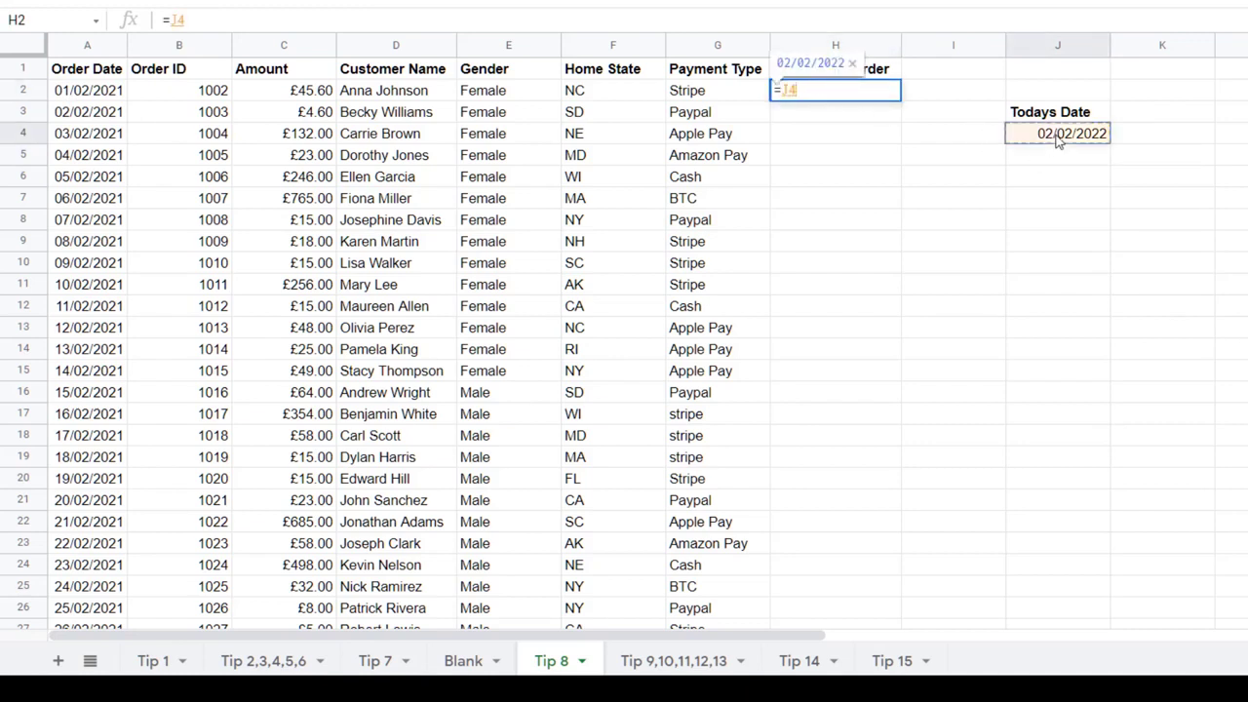
{"action": "type", "text": "-"}
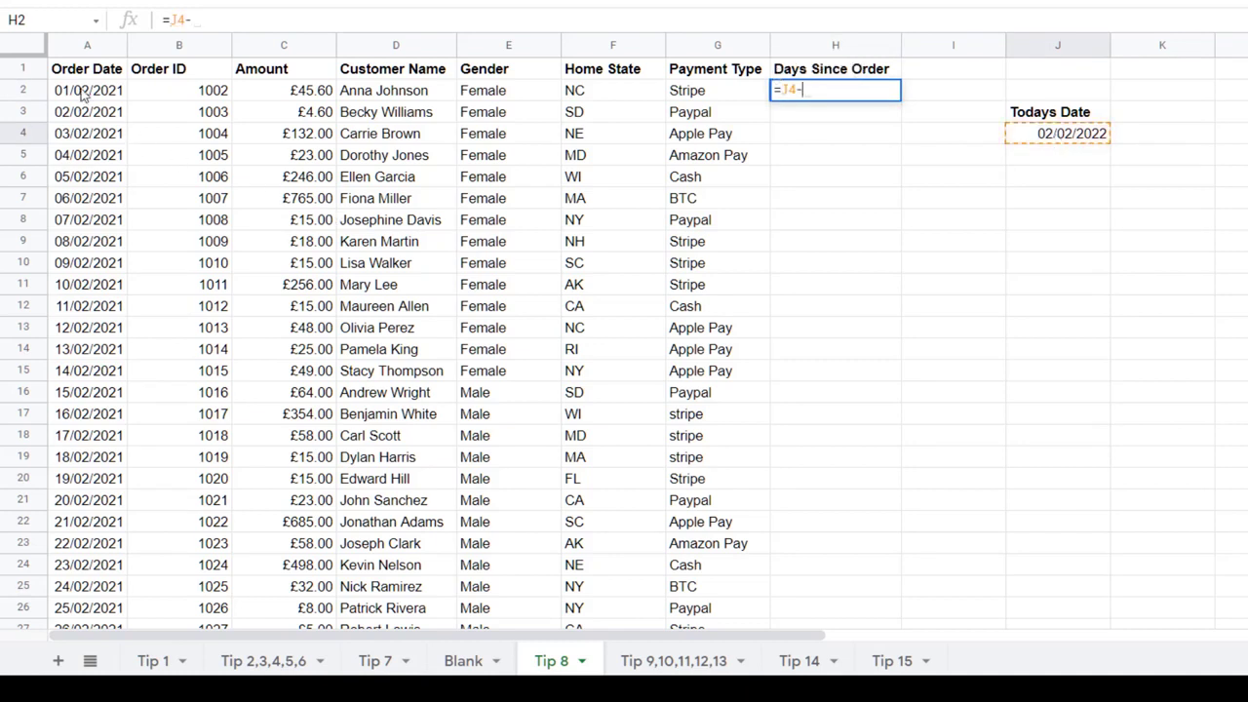
{"action": "left_click", "coordinate": [85, 92]}
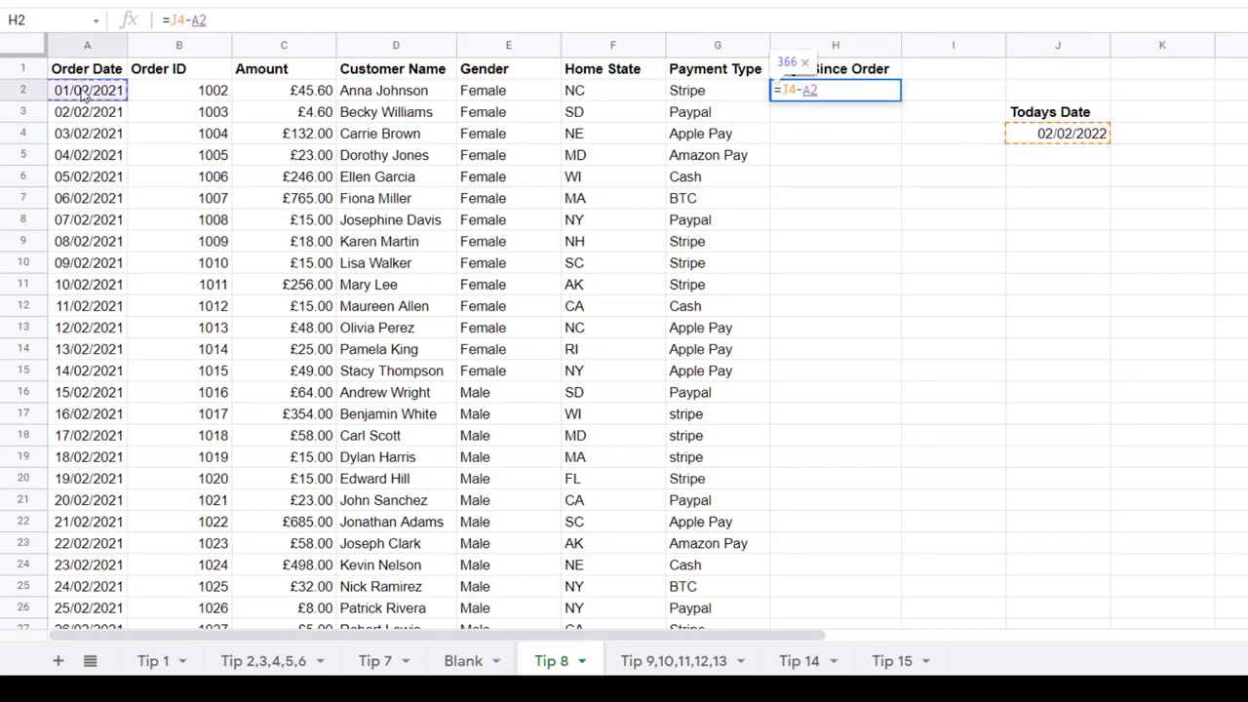
{"action": "key", "text": "Return"}
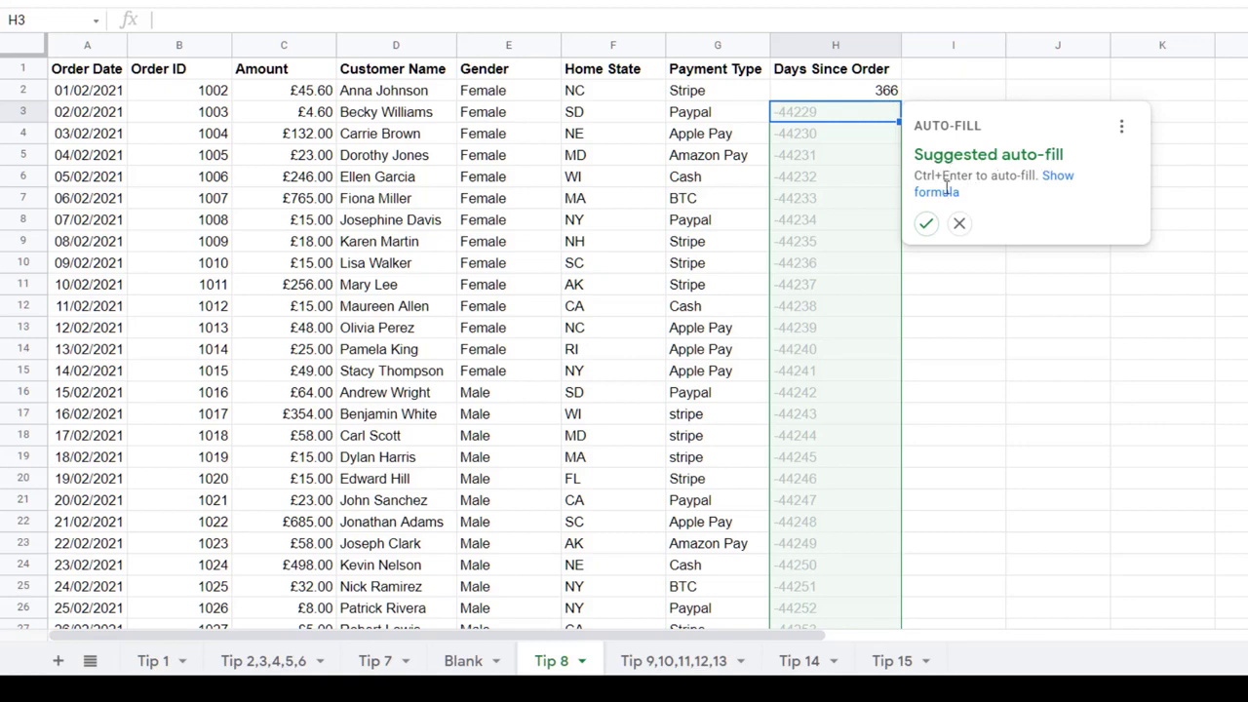
Step: Apply the suggested auto-fill to the rest of the Days Since Order column and inspect the formulas in J4 and H2
{"action": "left_click", "coordinate": [931, 225]}
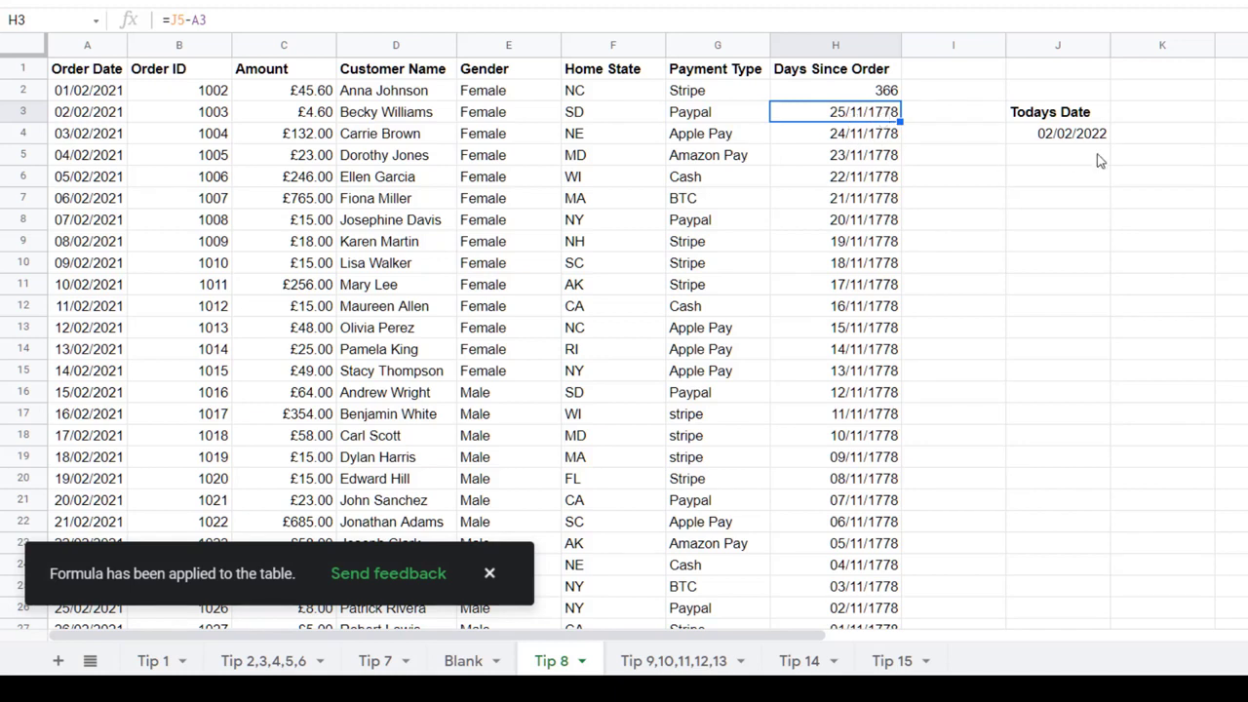
{"action": "left_click", "coordinate": [1073, 137]}
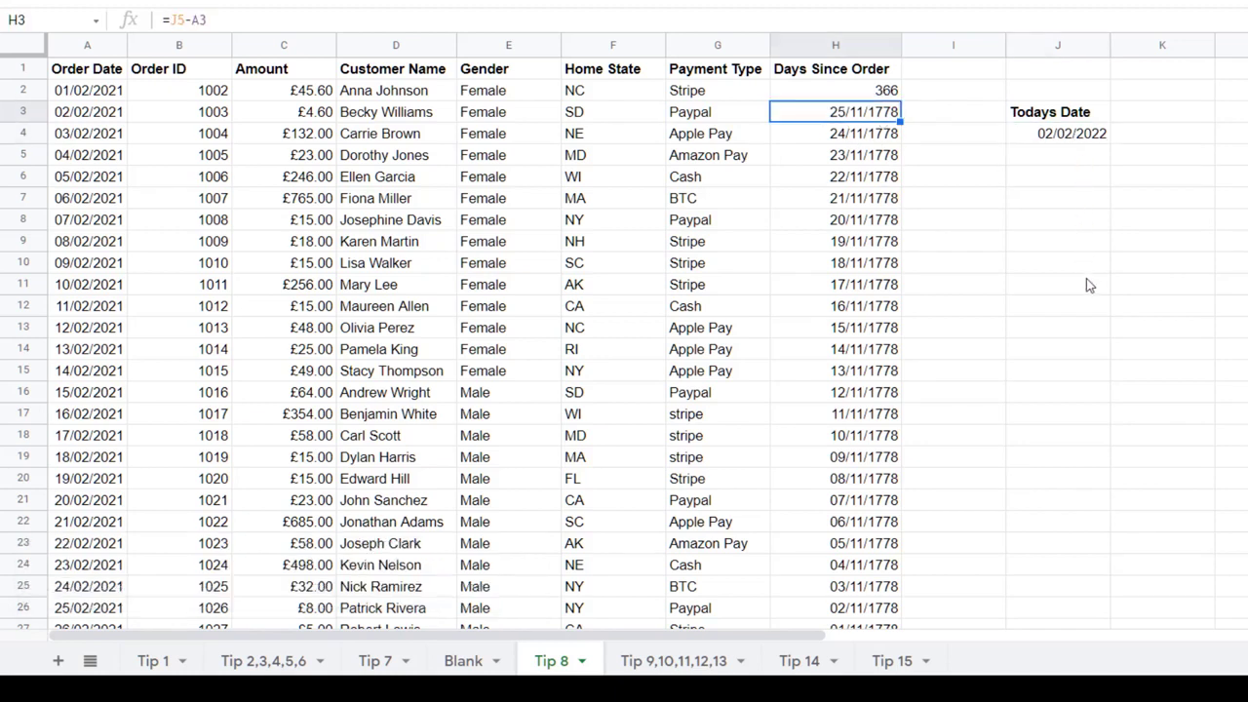
{"action": "left_click", "coordinate": [886, 89]}
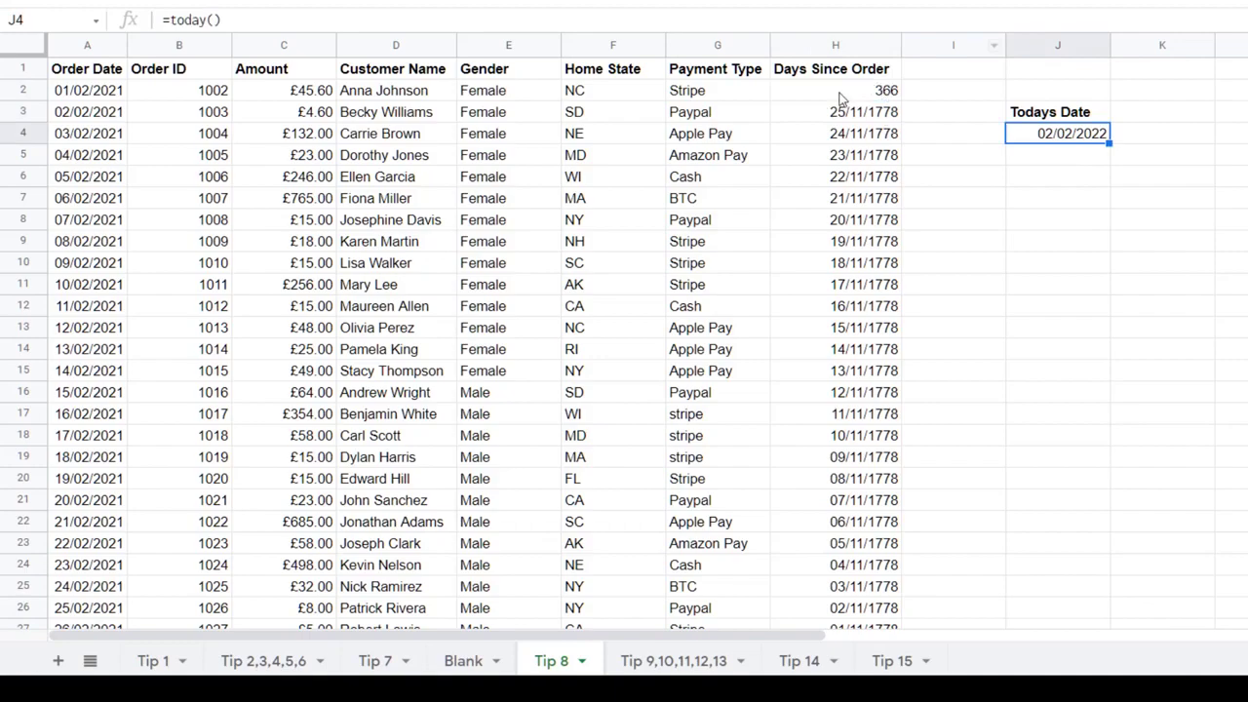
{"action": "left_click", "coordinate": [841, 97]}
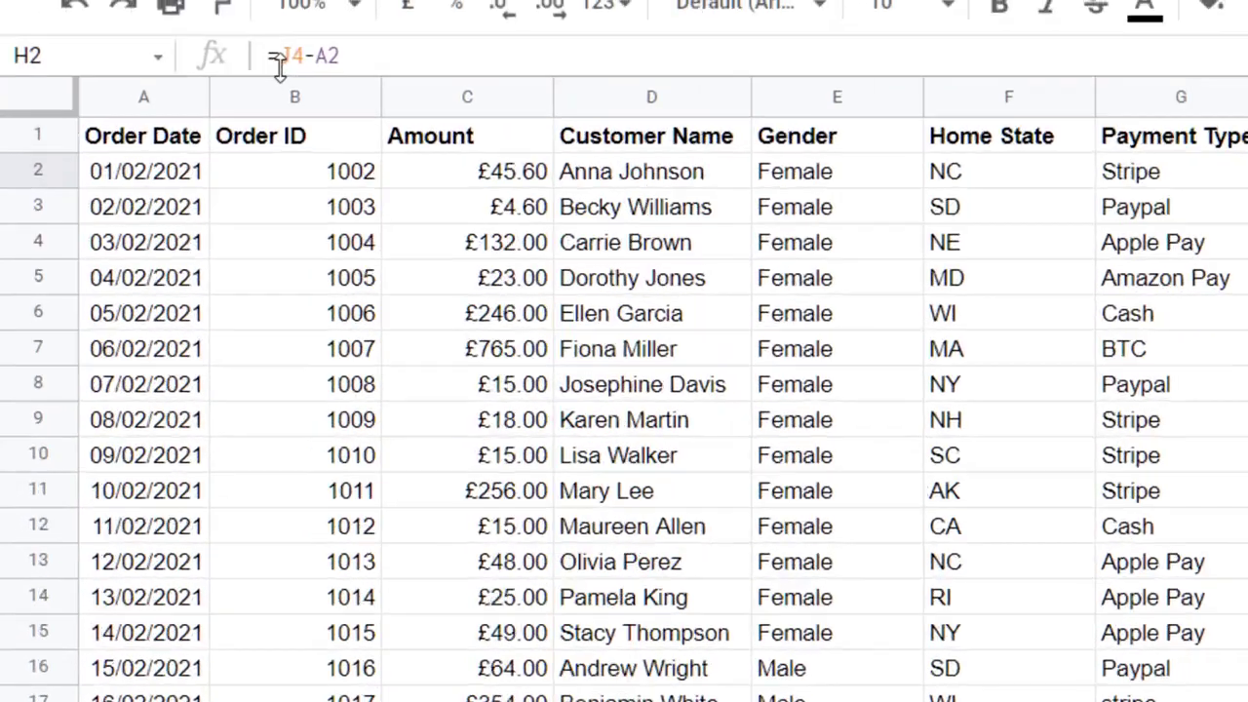
Step: Make the J4 reference in the H2 formula absolute so it reads =$J$4-A2
{"action": "left_click", "coordinate": [166, 19]}
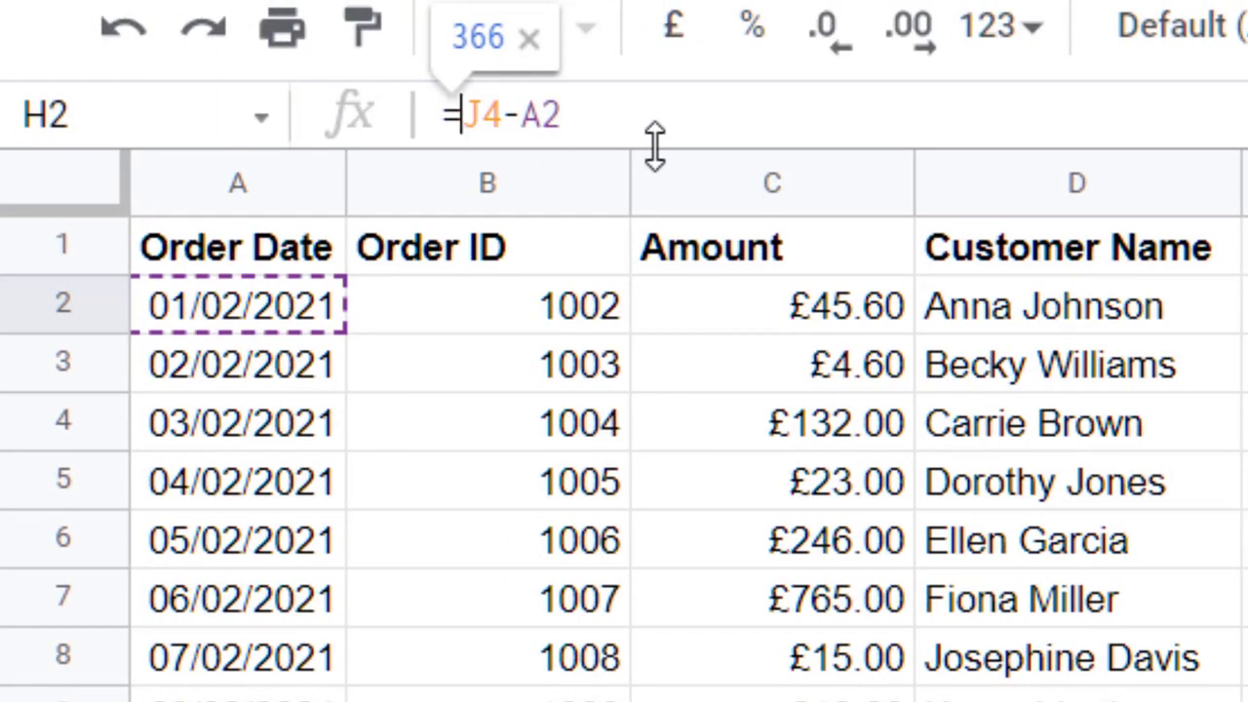
{"action": "type", "text": "$"}
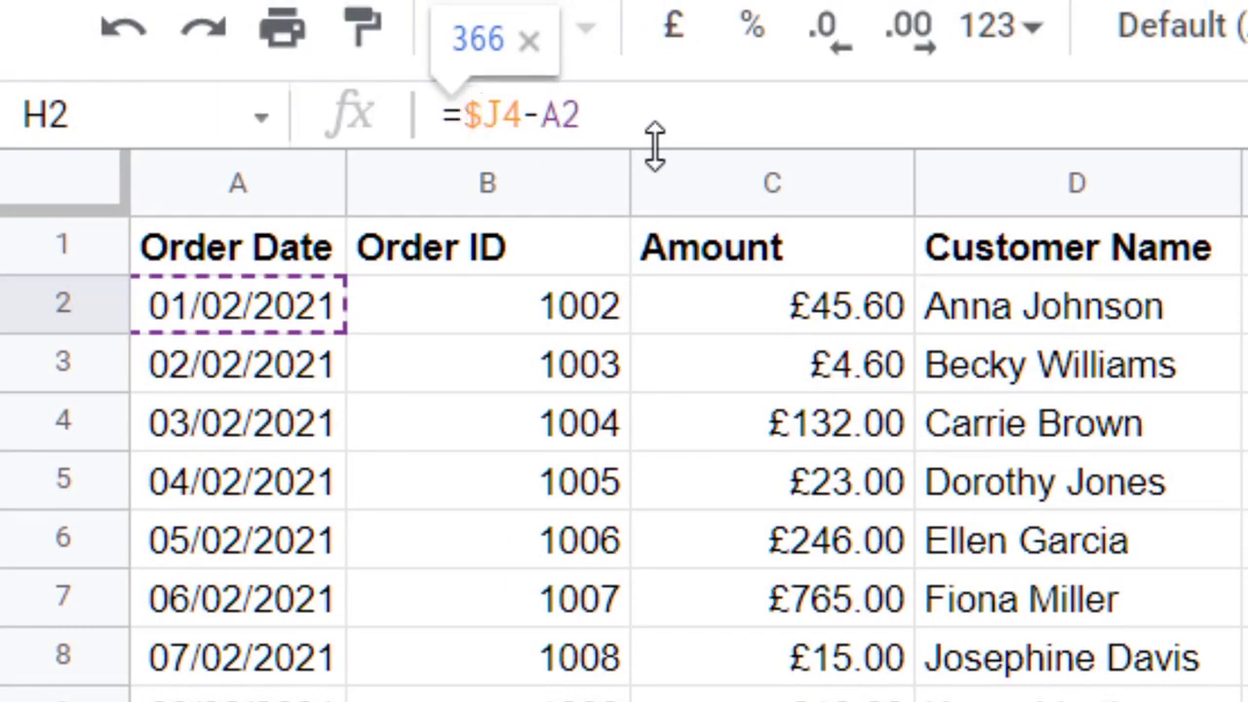
{"action": "key", "text": "Right"}
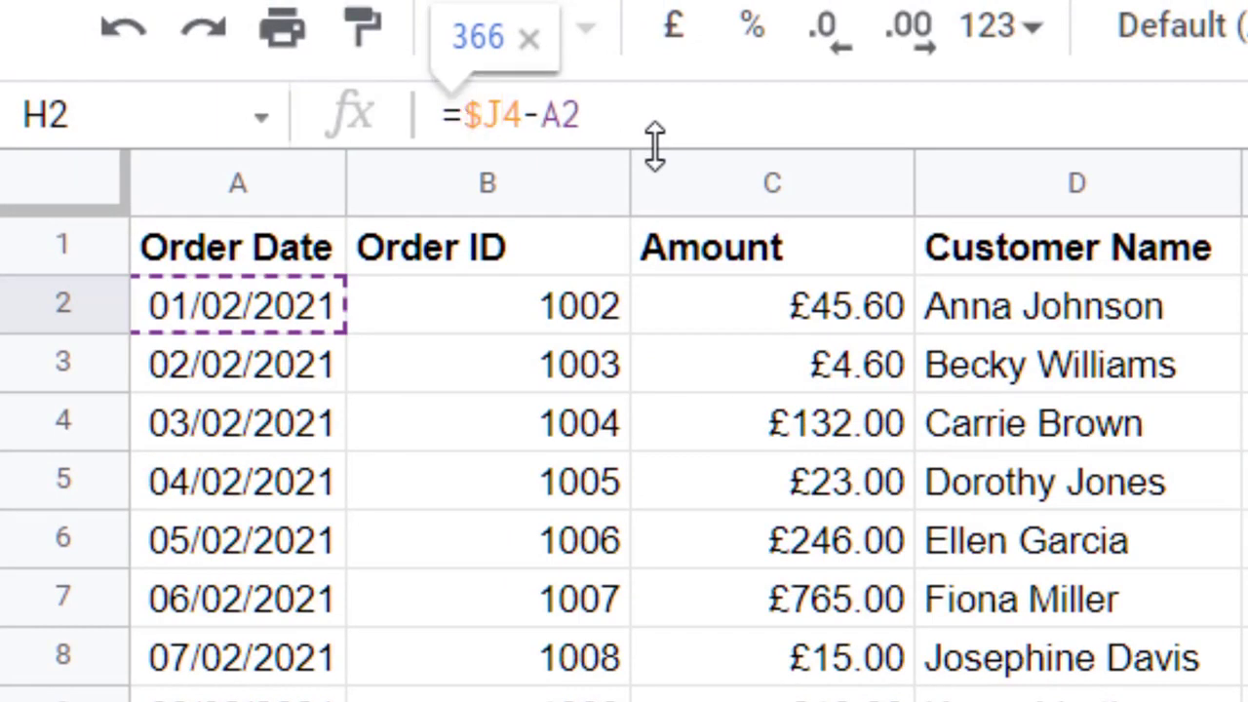
{"action": "type", "text": "$"}
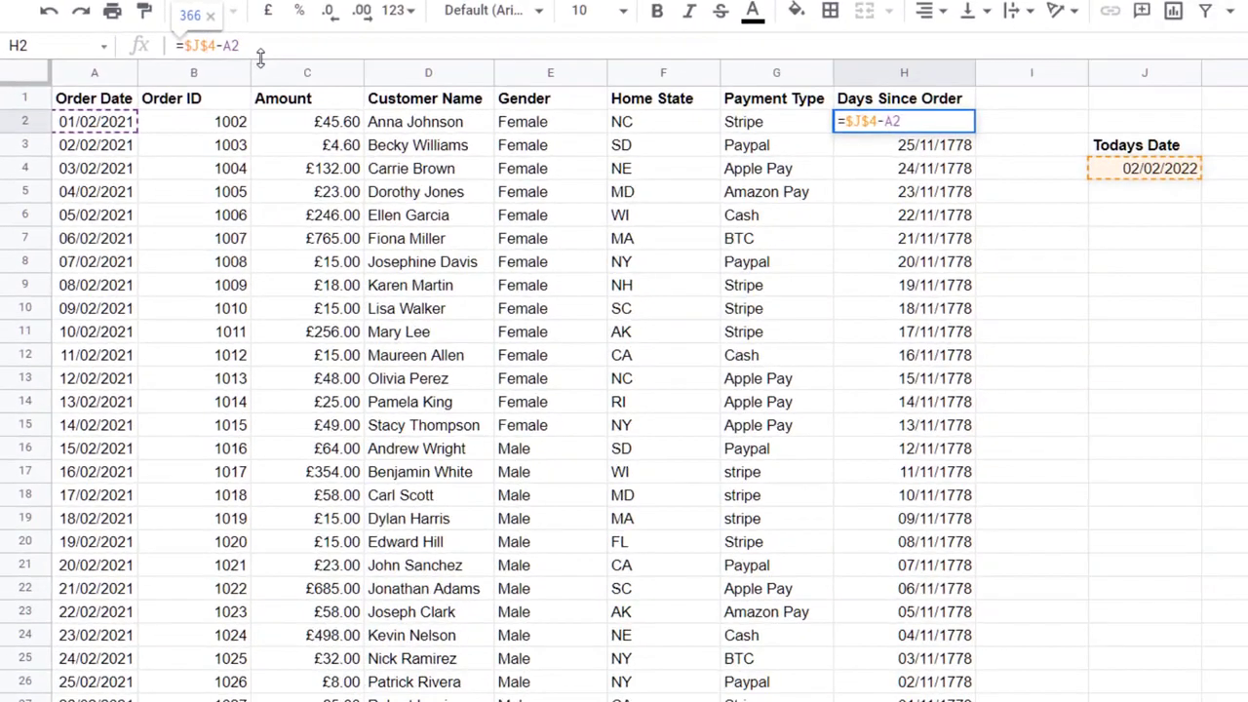
{"action": "key", "text": "Return"}
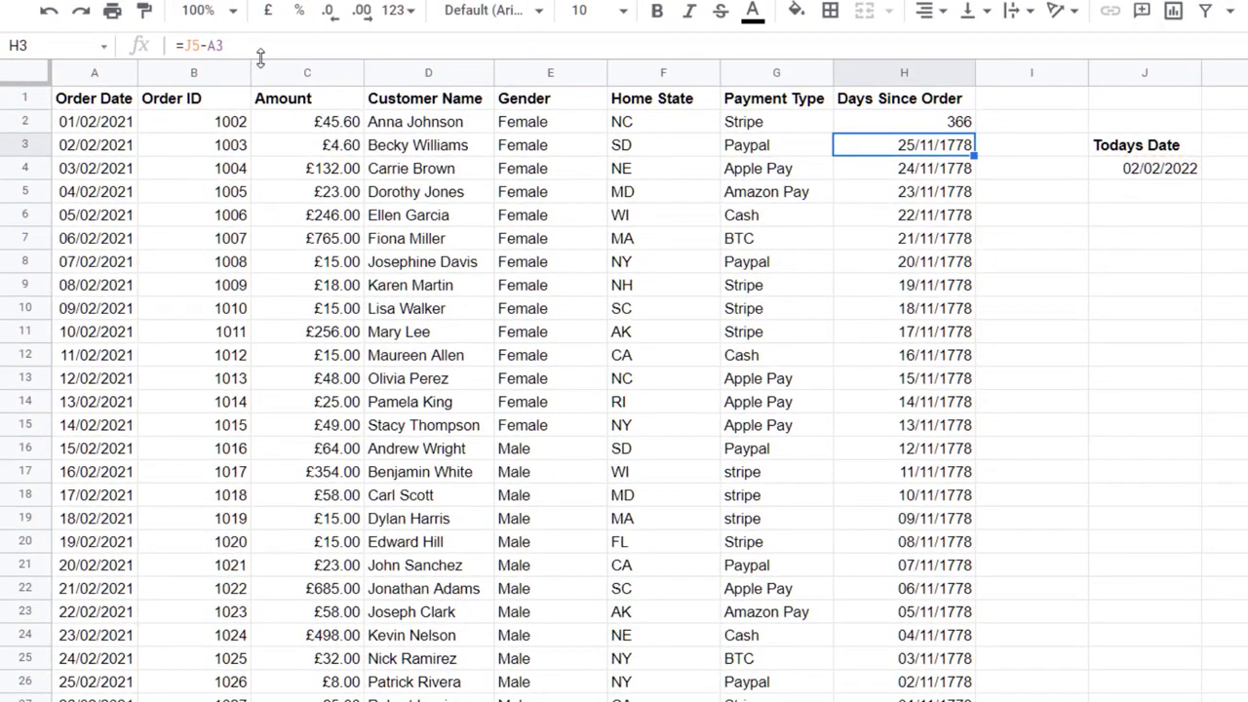
Step: Fill the H2 formula down the Days Since Order column to H157 and check the formulas in H3, H4 and H5
{"action": "left_click", "coordinate": [951, 123]}
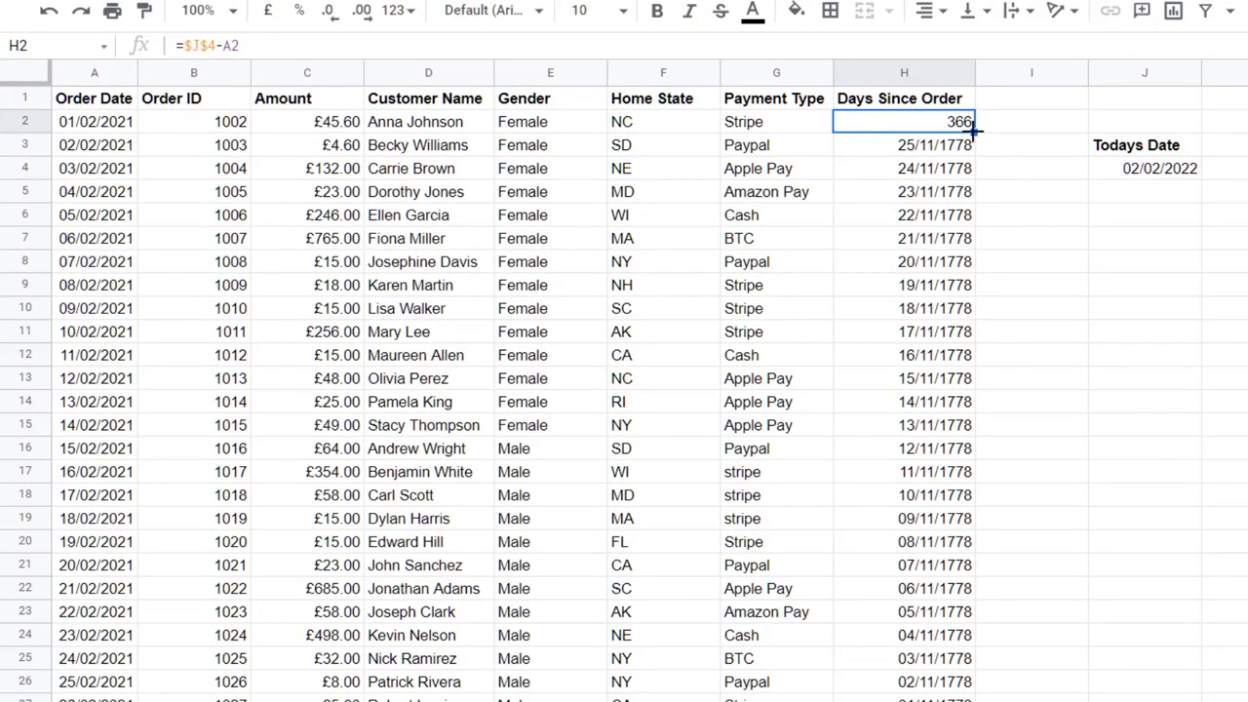
{"action": "left_click_drag", "start_coordinate": [975, 127], "coordinate": [933, 180]}
{"action": "scroll", "coordinate": [994, 284], "scroll_direction": "up", "scroll_amount": 5}
{"action": "scroll", "coordinate": [975, 293], "scroll_direction": "up", "scroll_amount": 20}
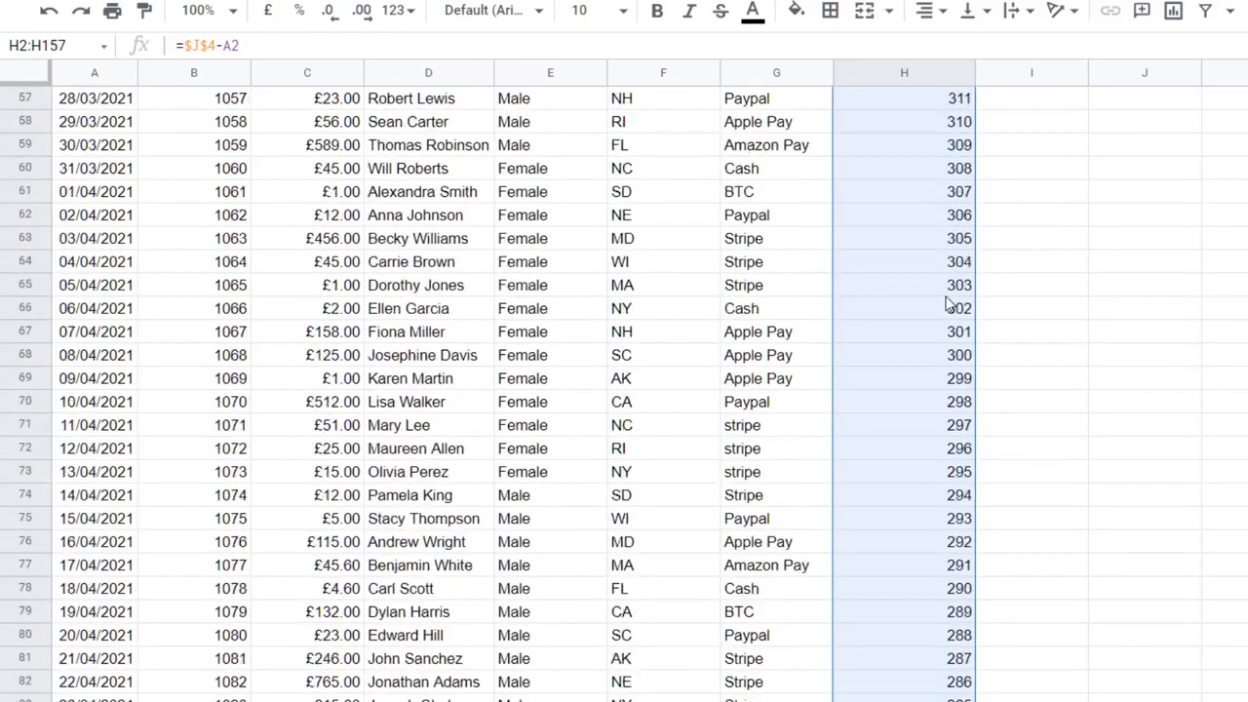
{"action": "left_click", "coordinate": [920, 148]}
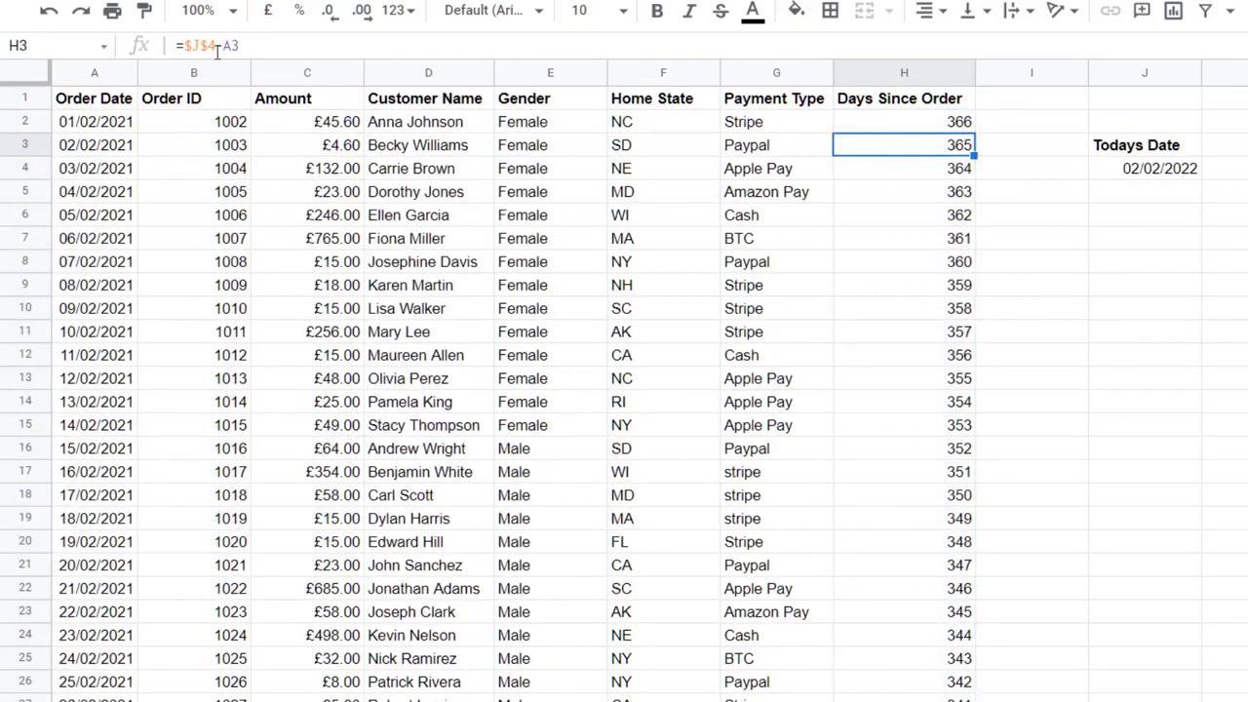
{"action": "left_click", "coordinate": [925, 174]}
{"action": "left_click", "coordinate": [909, 197]}
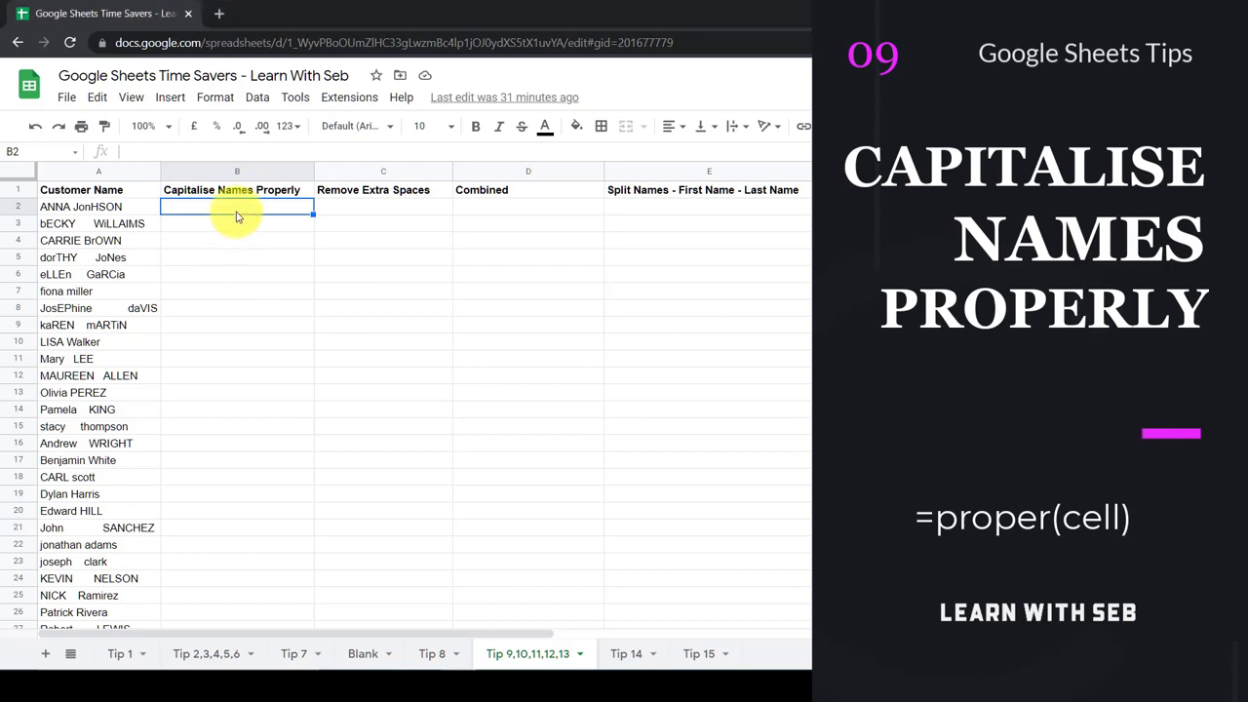
Step: Enter =proper(A2) in B2 and apply the suggested auto-fill to the rest of the Capitalise Names Properly column
{"action": "type", "text": "=pro"}
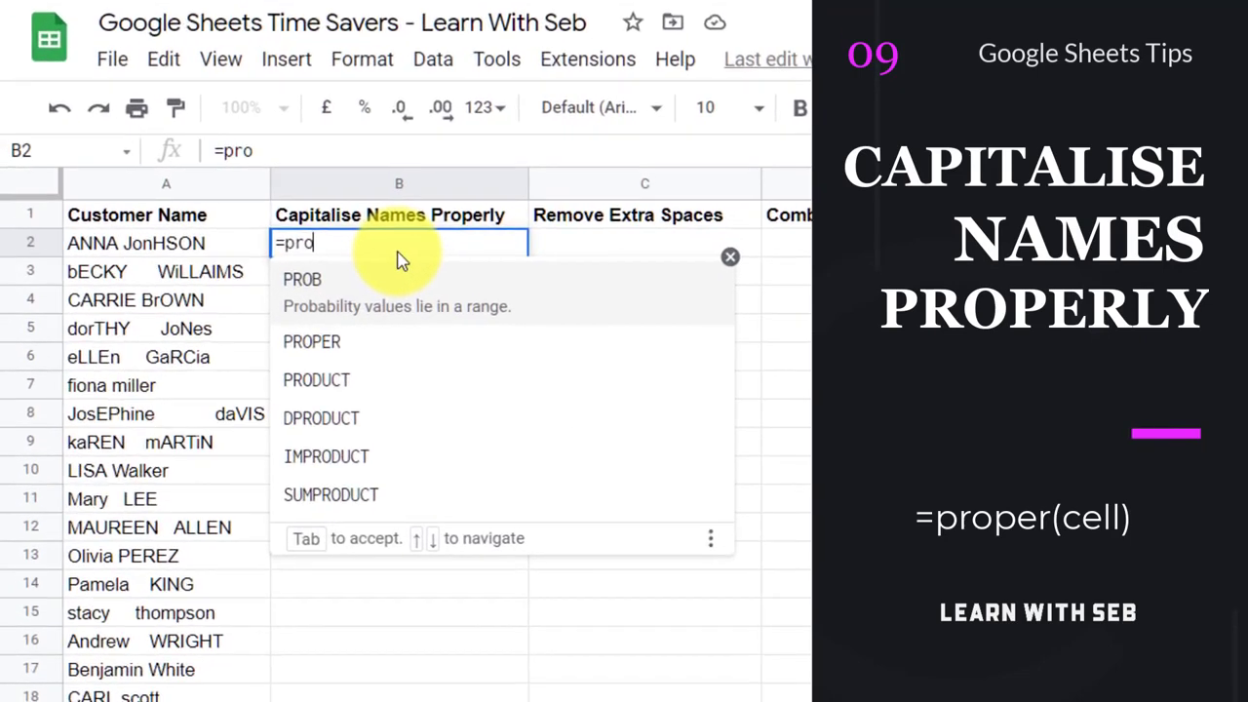
{"action": "type", "text": "per("}
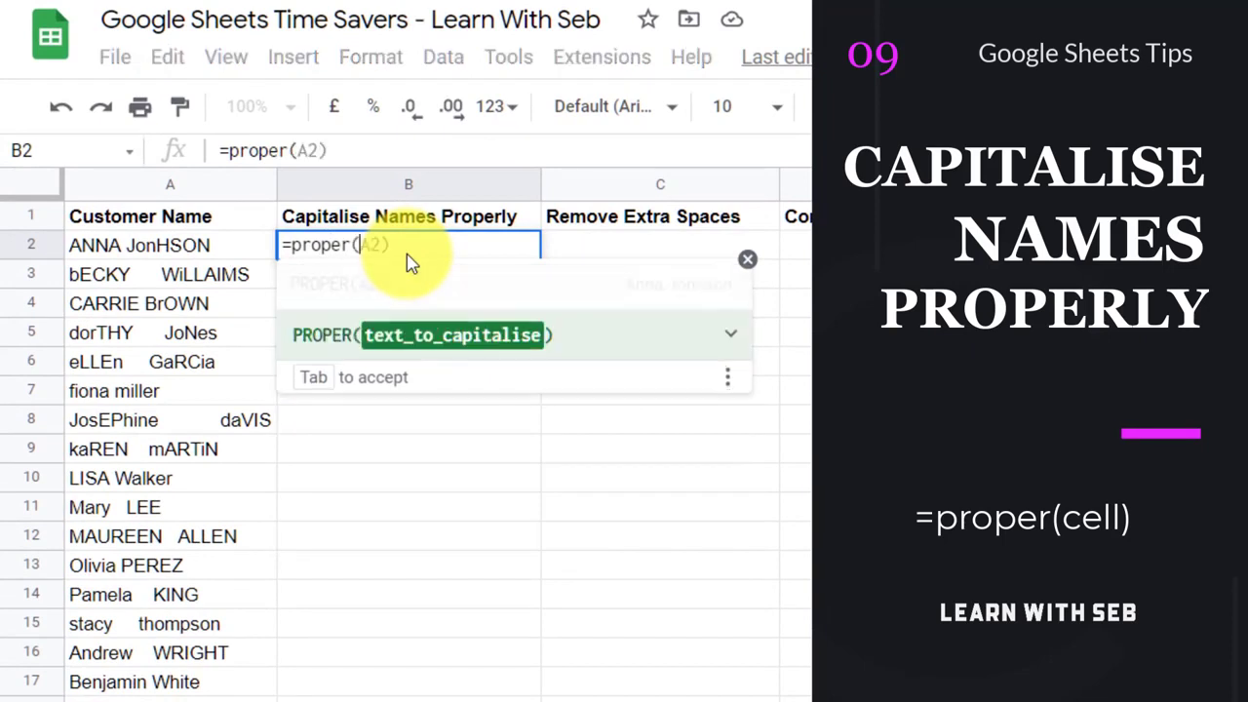
{"action": "left_click", "coordinate": [199, 247]}
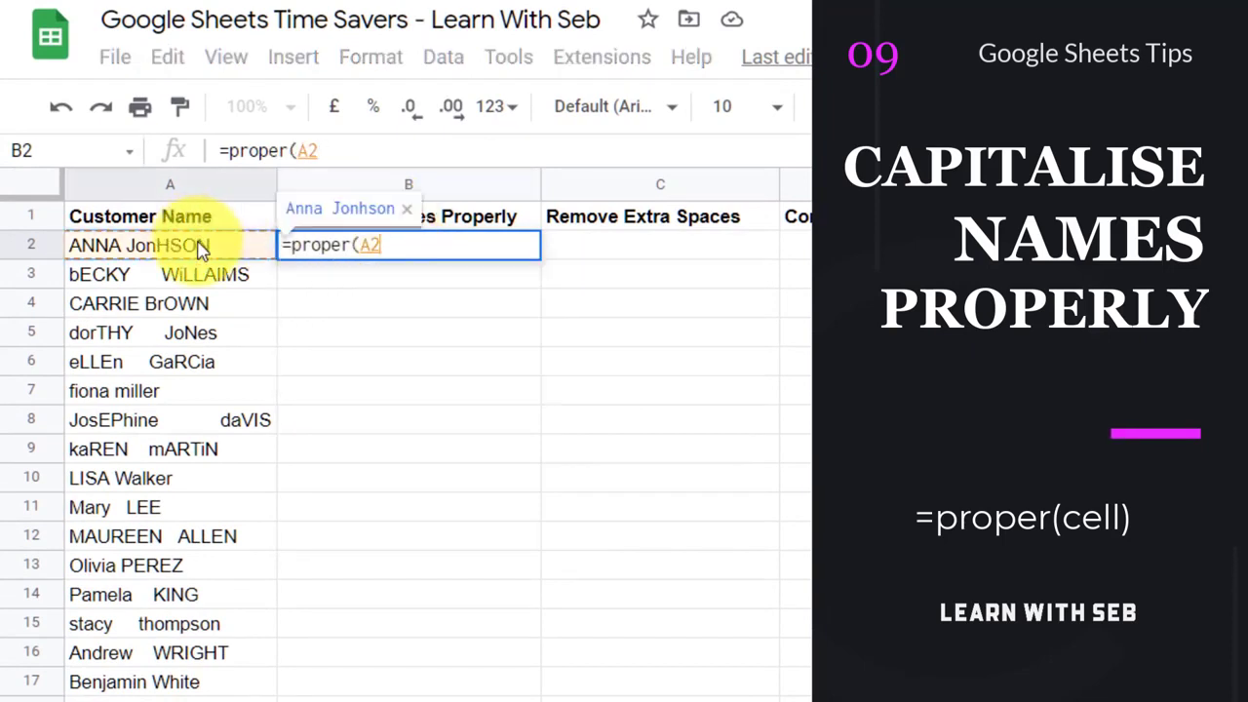
{"action": "type", "text": ")"}
{"action": "key", "text": "Return"}
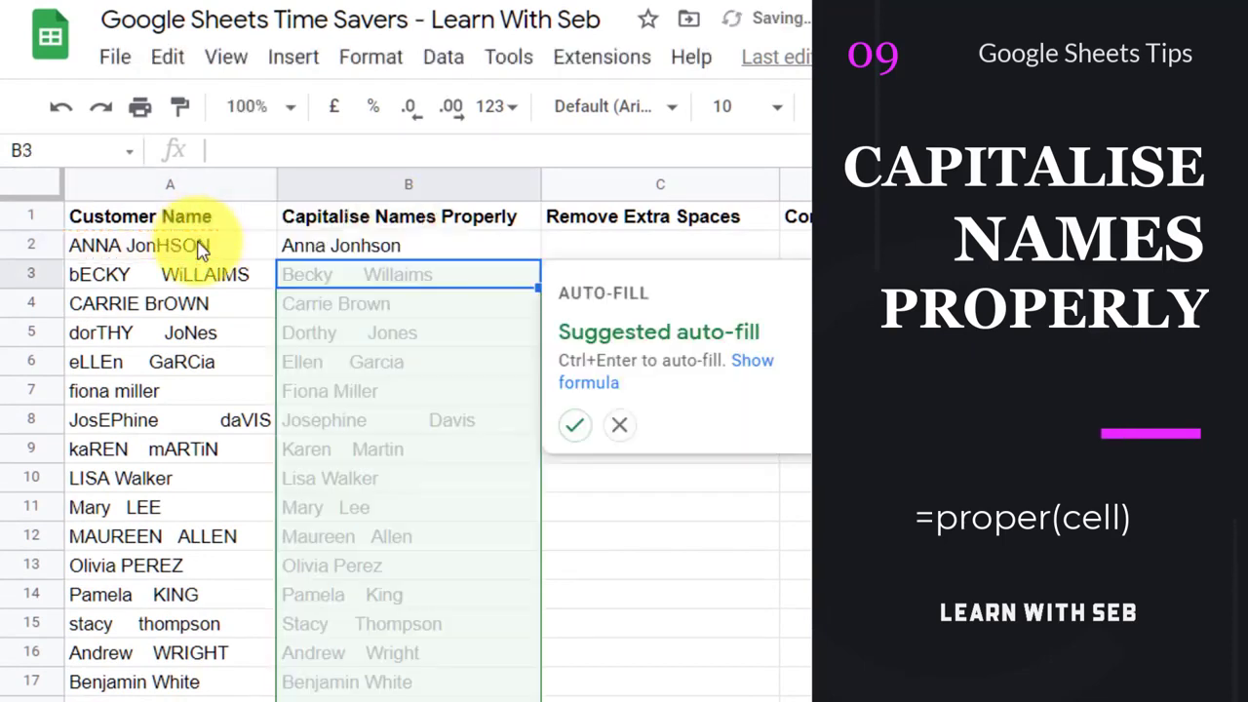
{"action": "left_click", "coordinate": [578, 426]}
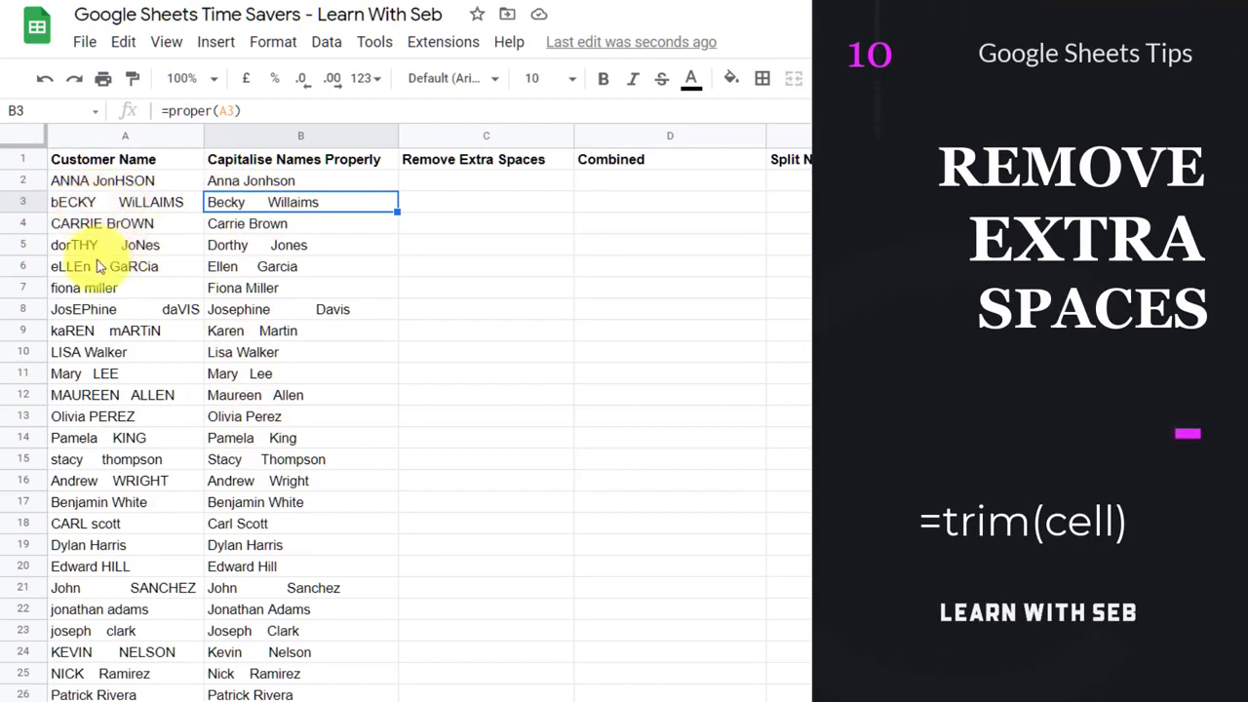
Step: Enter =trim(B2) in C2 and apply the suggested auto-fill to the rest of the Remove Extra Spaces column
{"action": "double_click", "coordinate": [426, 180]}
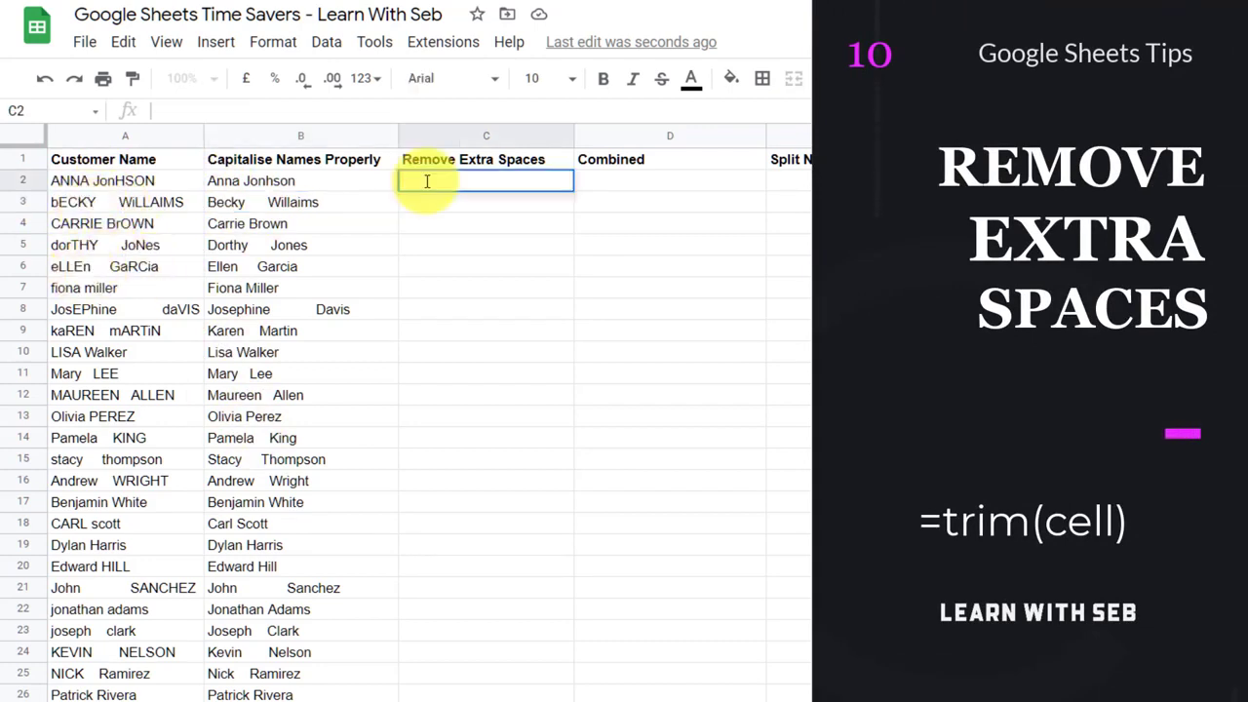
{"action": "type", "text": "=trim"}
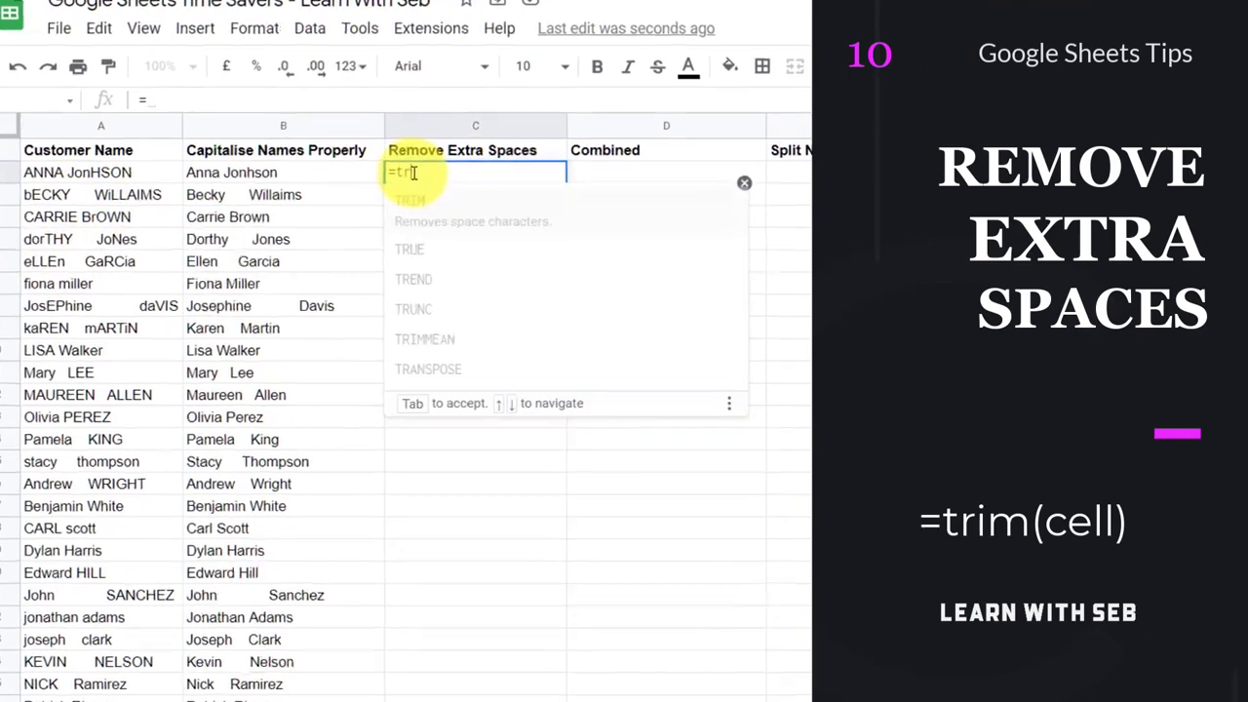
{"action": "type", "text": "("}
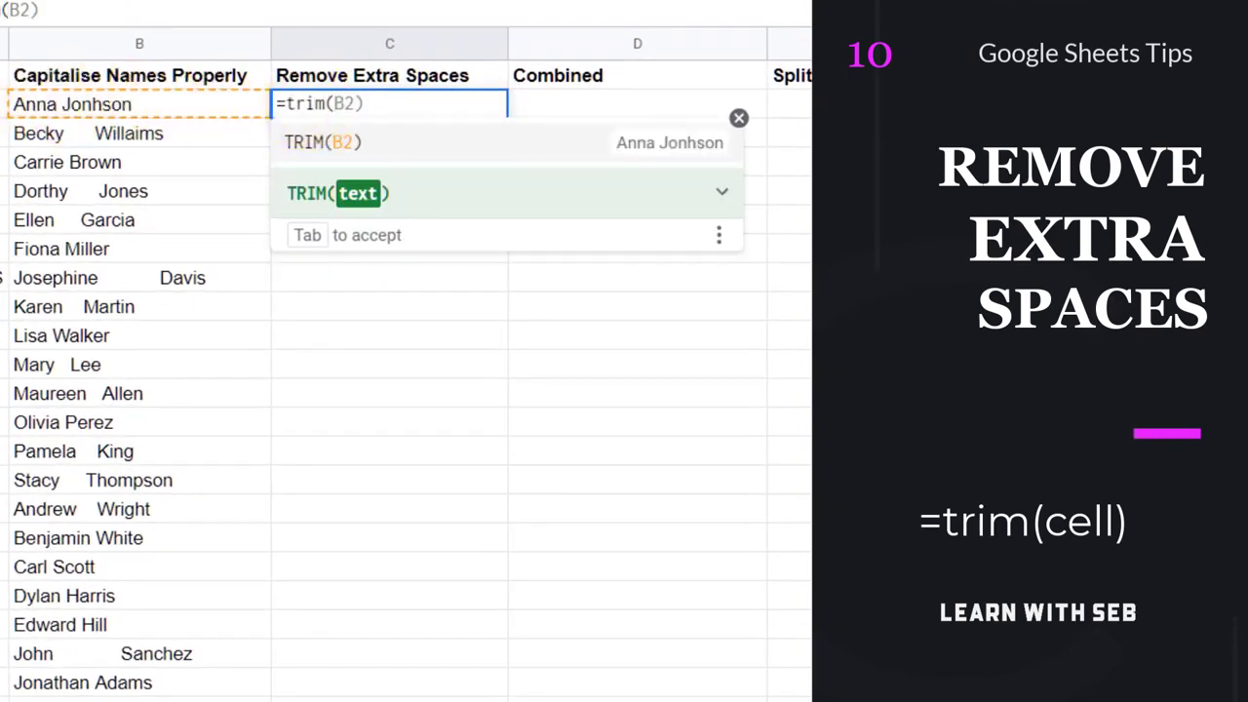
{"action": "left_click", "coordinate": [110, 111]}
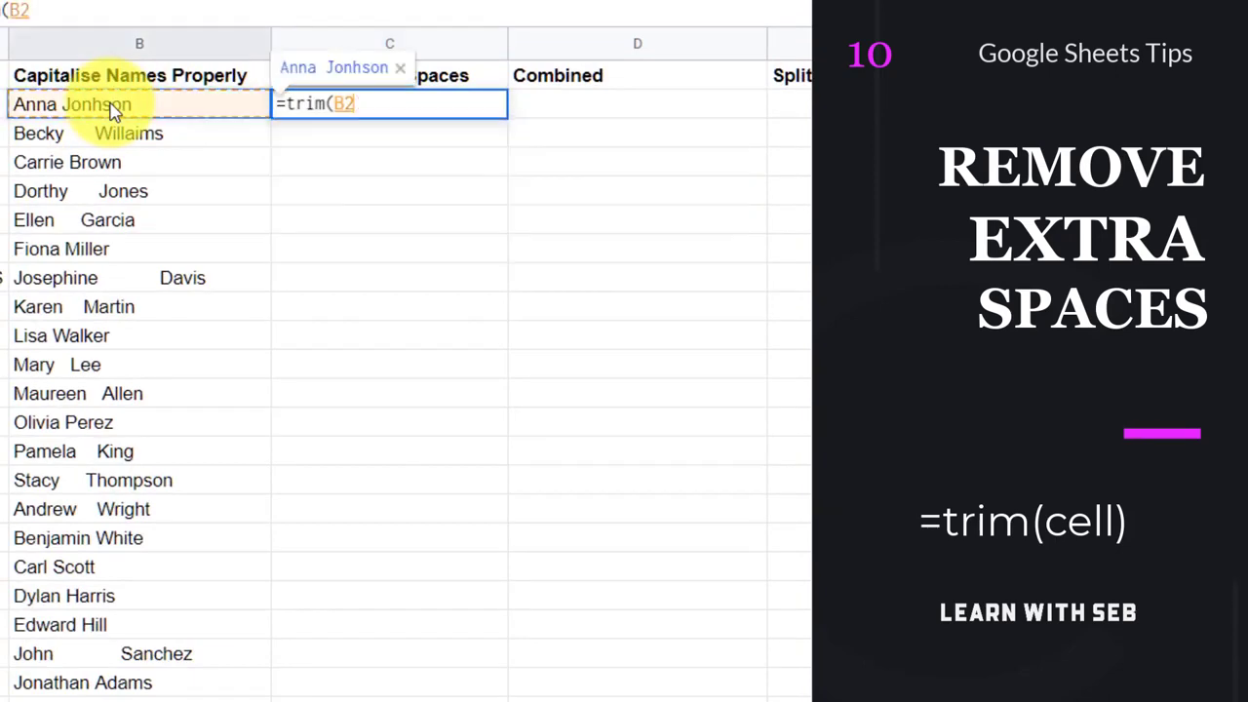
{"action": "type", "text": ")"}
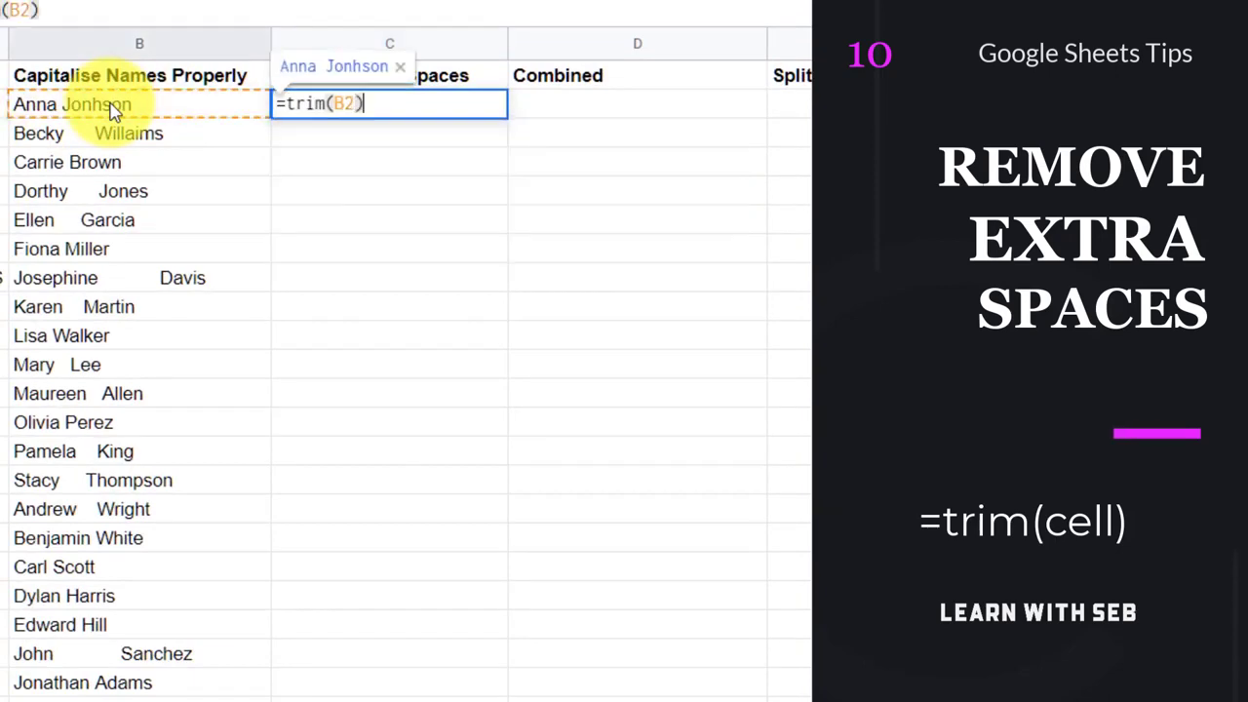
{"action": "key", "text": "Return"}
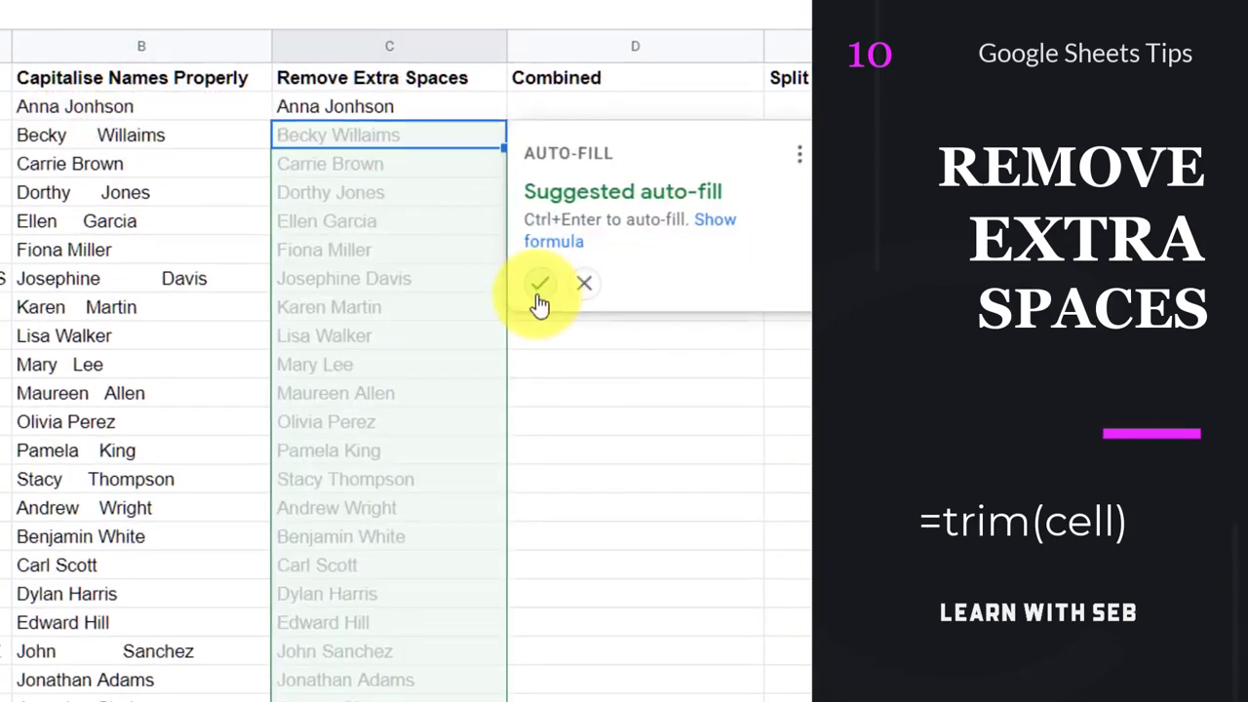
{"action": "left_click", "coordinate": [531, 283]}
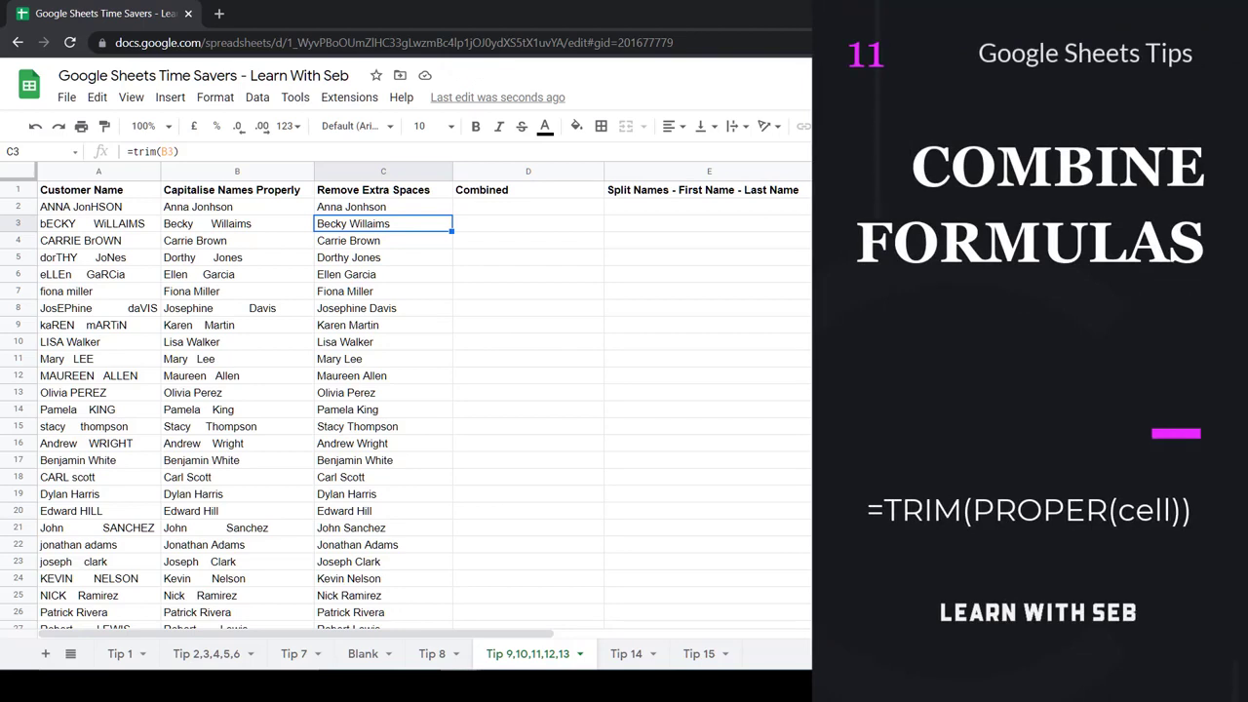
Step: Enter the nested formula =trim(proper(A2)) in D2 and apply the suggested auto-fill to the rest of the Combined column
{"action": "left_click", "coordinate": [539, 206]}
{"action": "type", "text": "=t"}
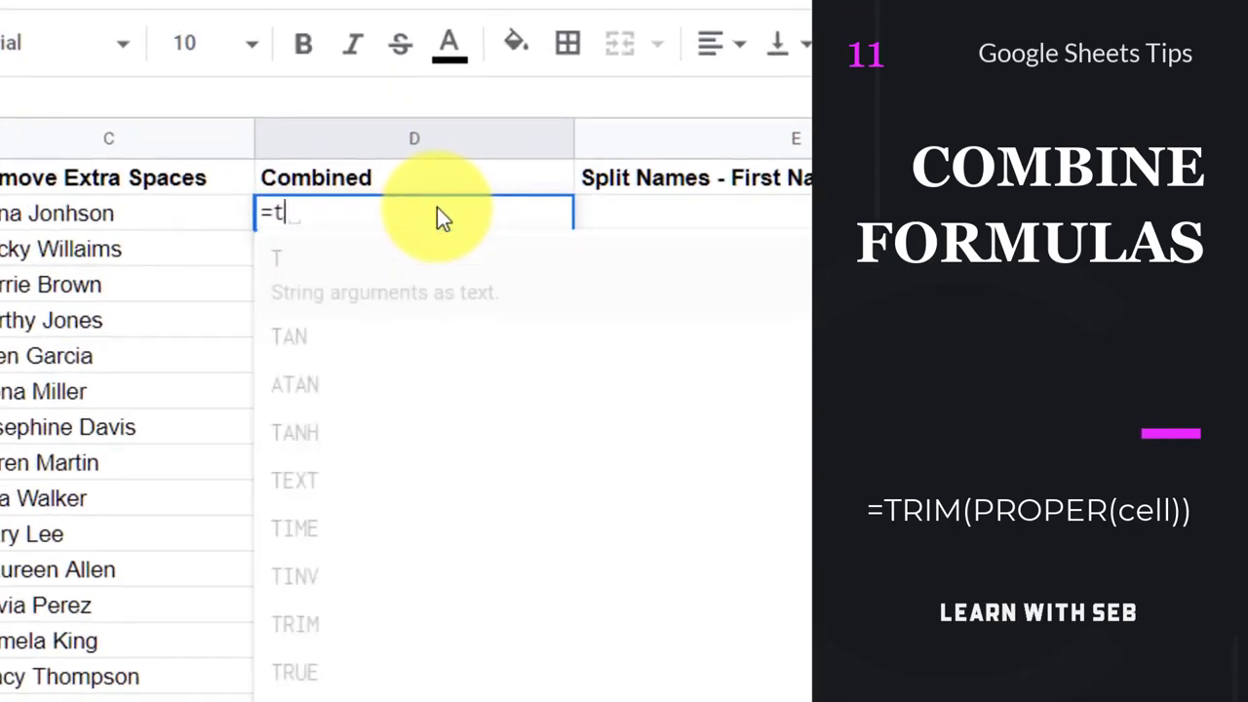
{"action": "type", "text": "rim(pr"}
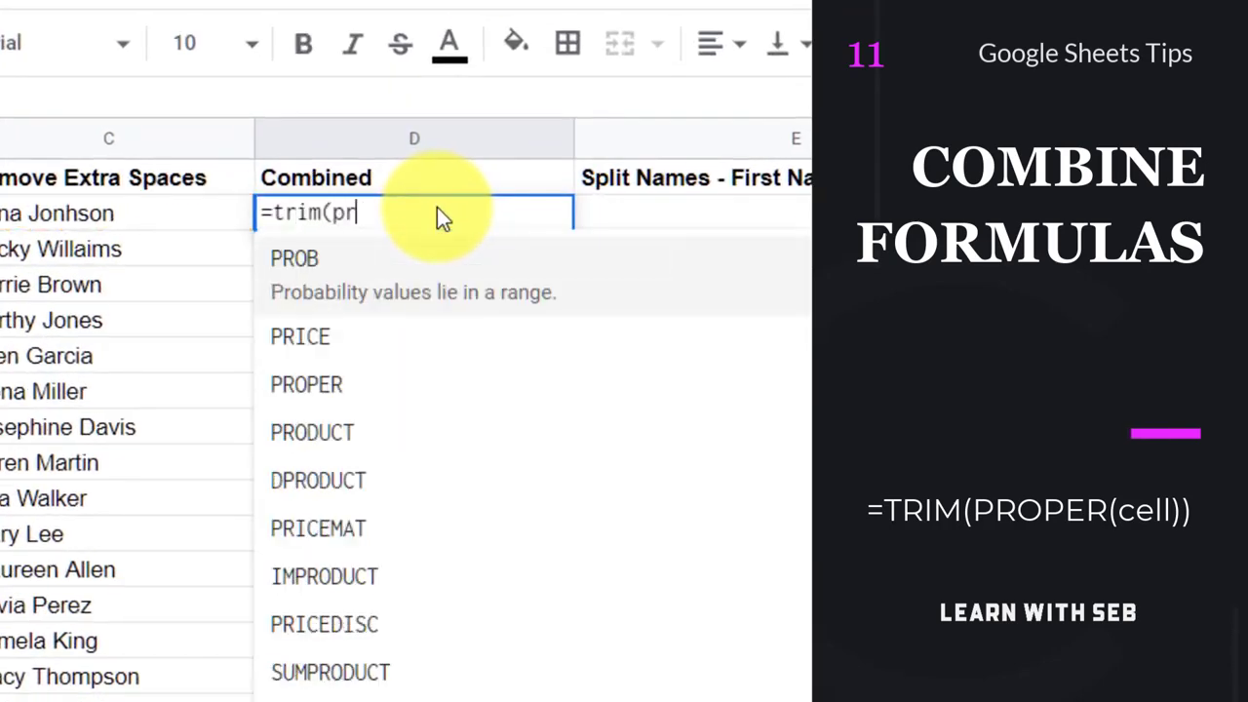
{"action": "type", "text": "oper"}
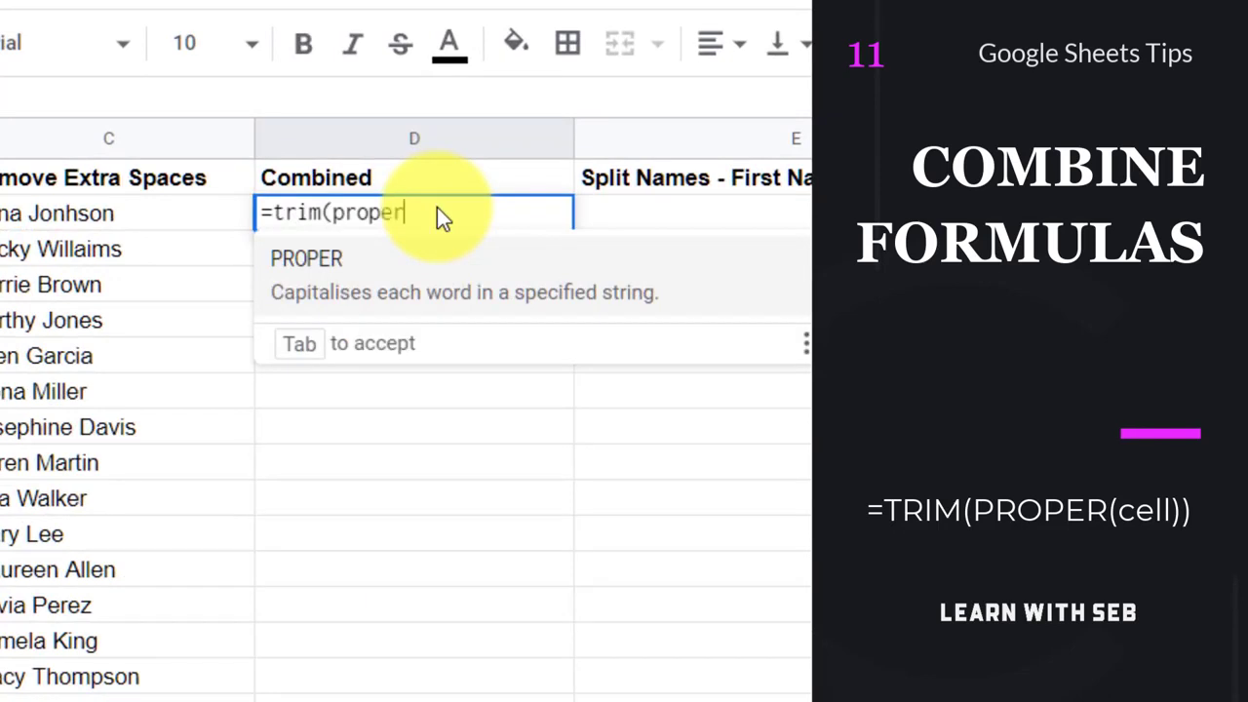
{"action": "key", "text": "Tab"}
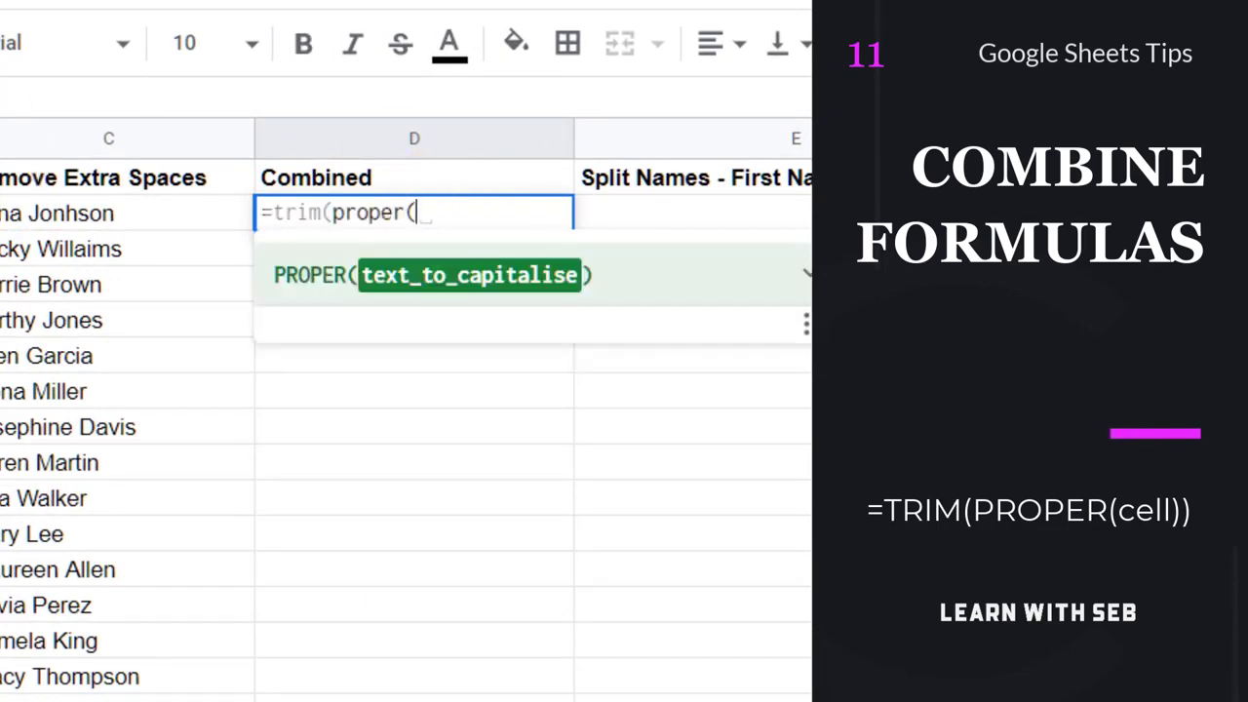
{"action": "type", "text": "A2"}
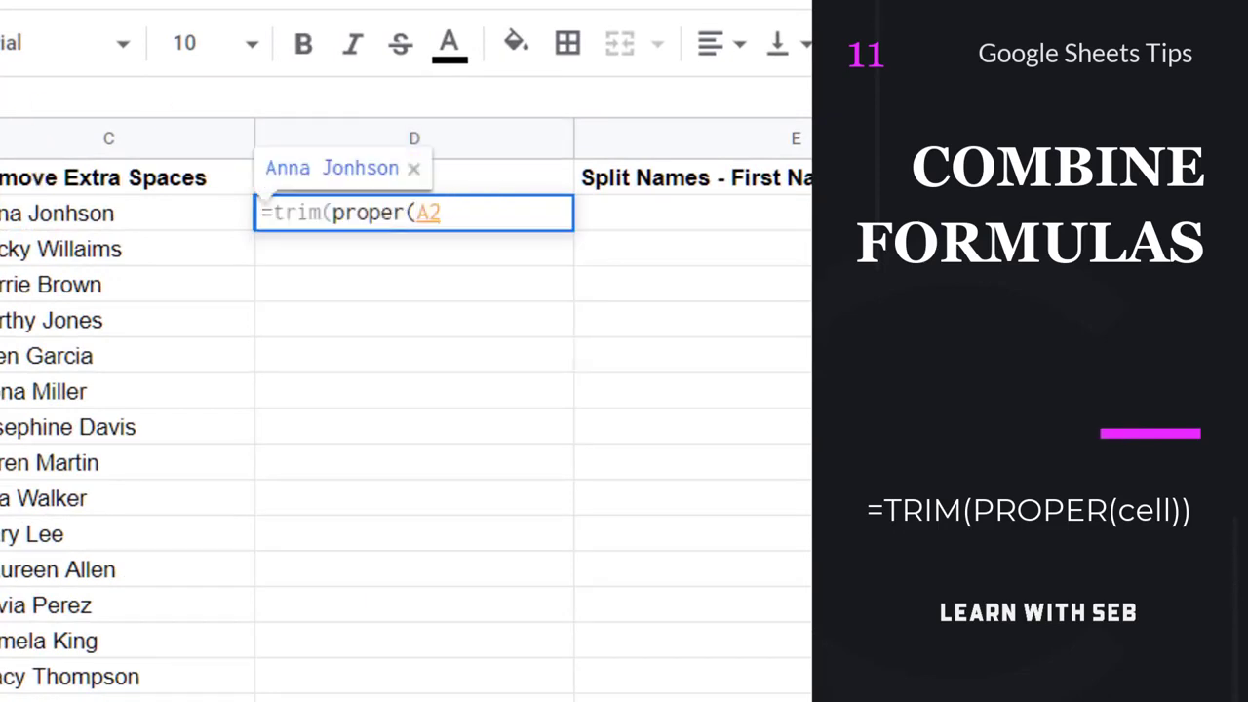
{"action": "type", "text": "))"}
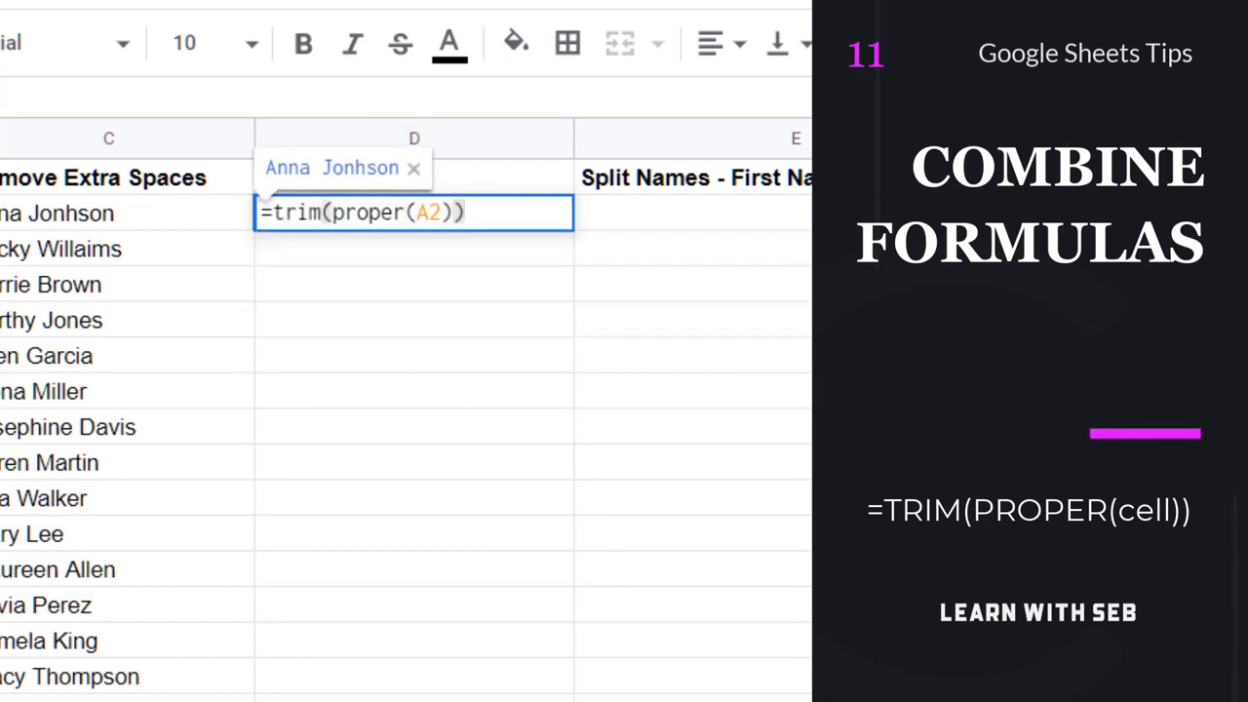
{"action": "key", "text": "Return"}
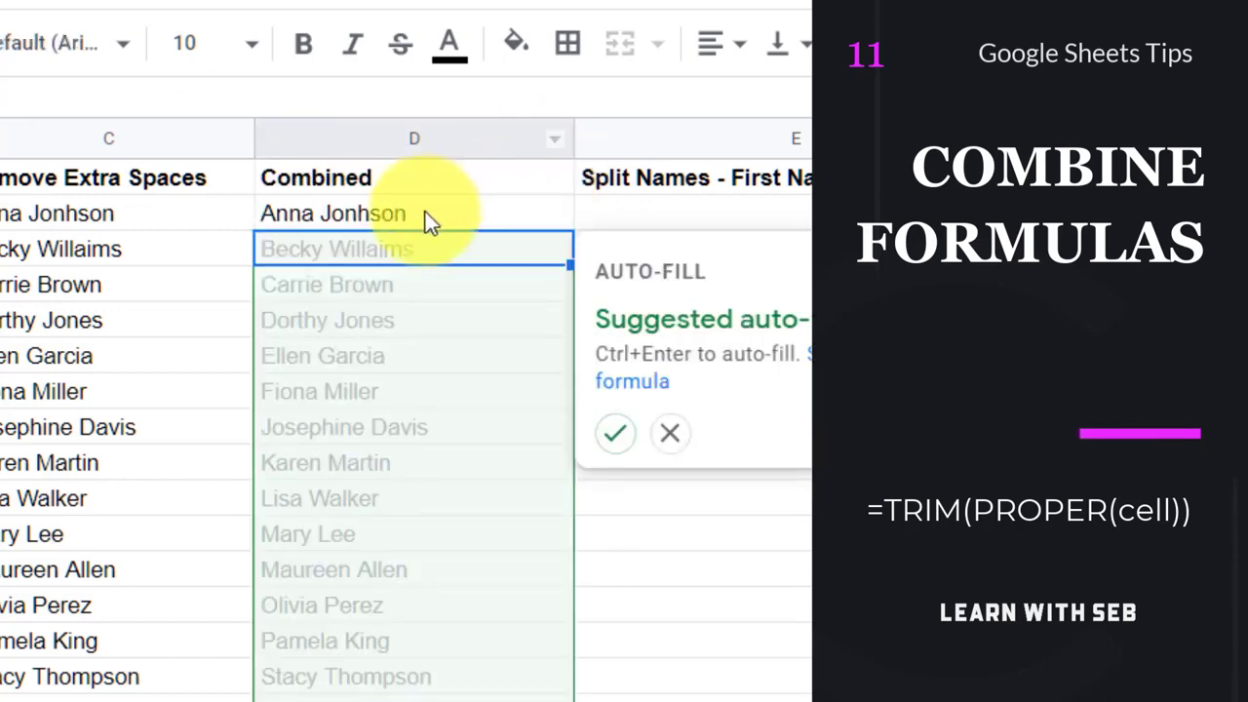
{"action": "left_click", "coordinate": [615, 433]}
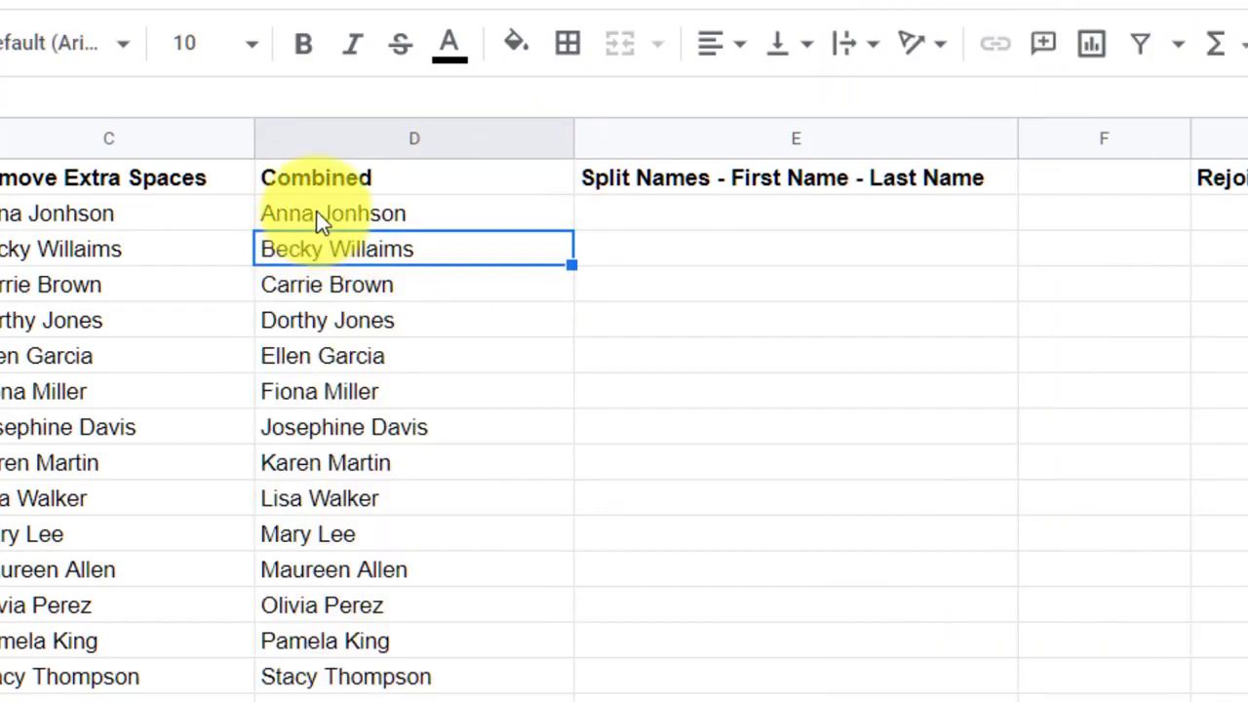
Step: Examine how PROPER is nested inside TRIM in the D2 formula, leaving the formula as it is
{"action": "left_click", "coordinate": [322, 220]}
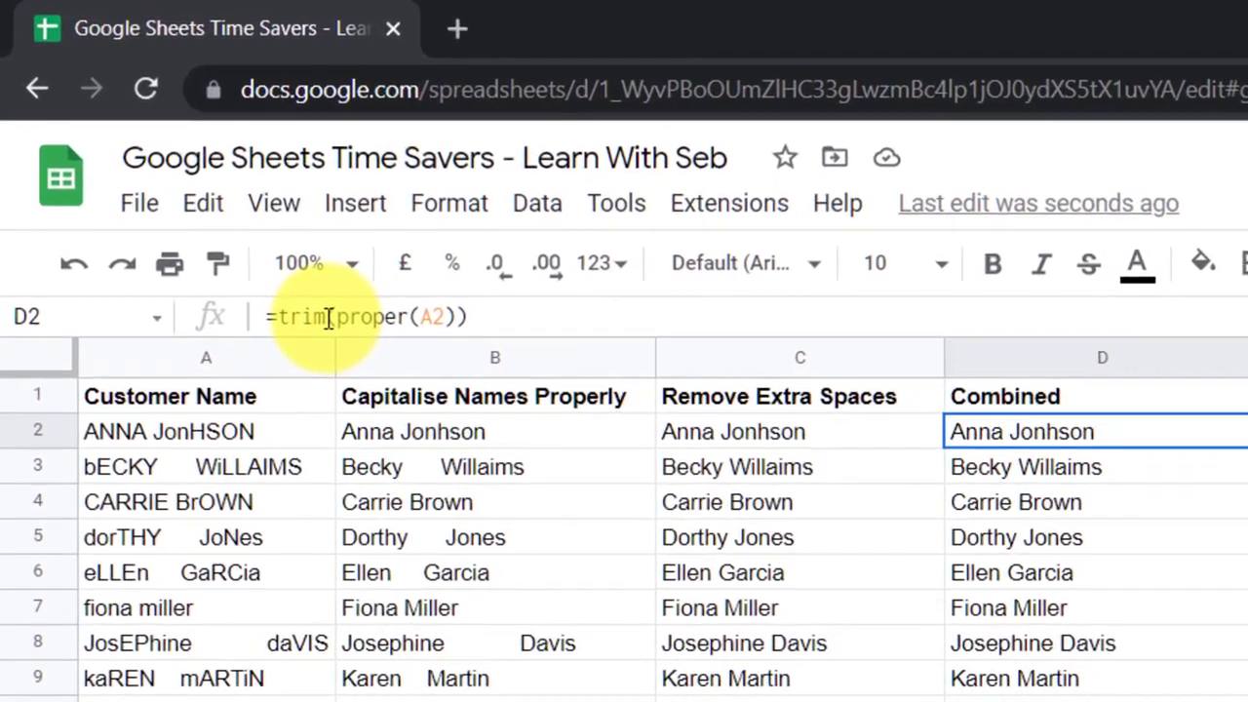
{"action": "left_click_drag", "start_coordinate": [329, 318], "coordinate": [454, 322]}
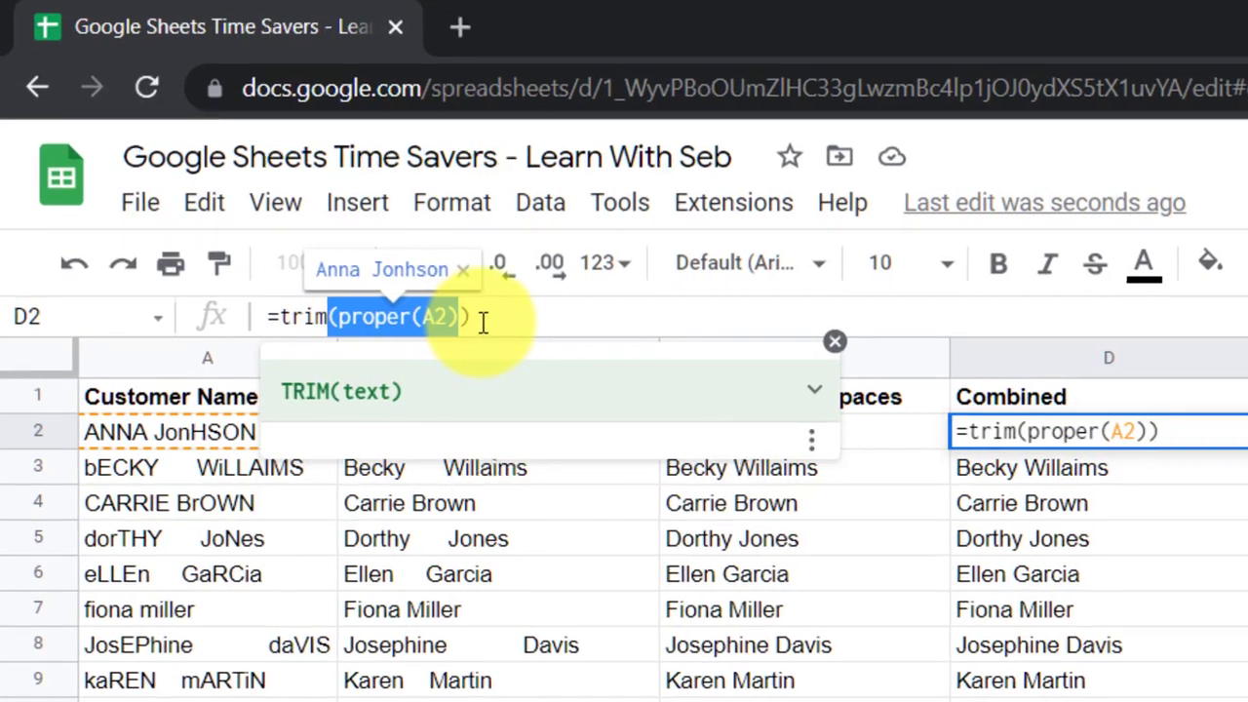
{"action": "left_click_drag", "start_coordinate": [478, 321], "coordinate": [271, 319]}
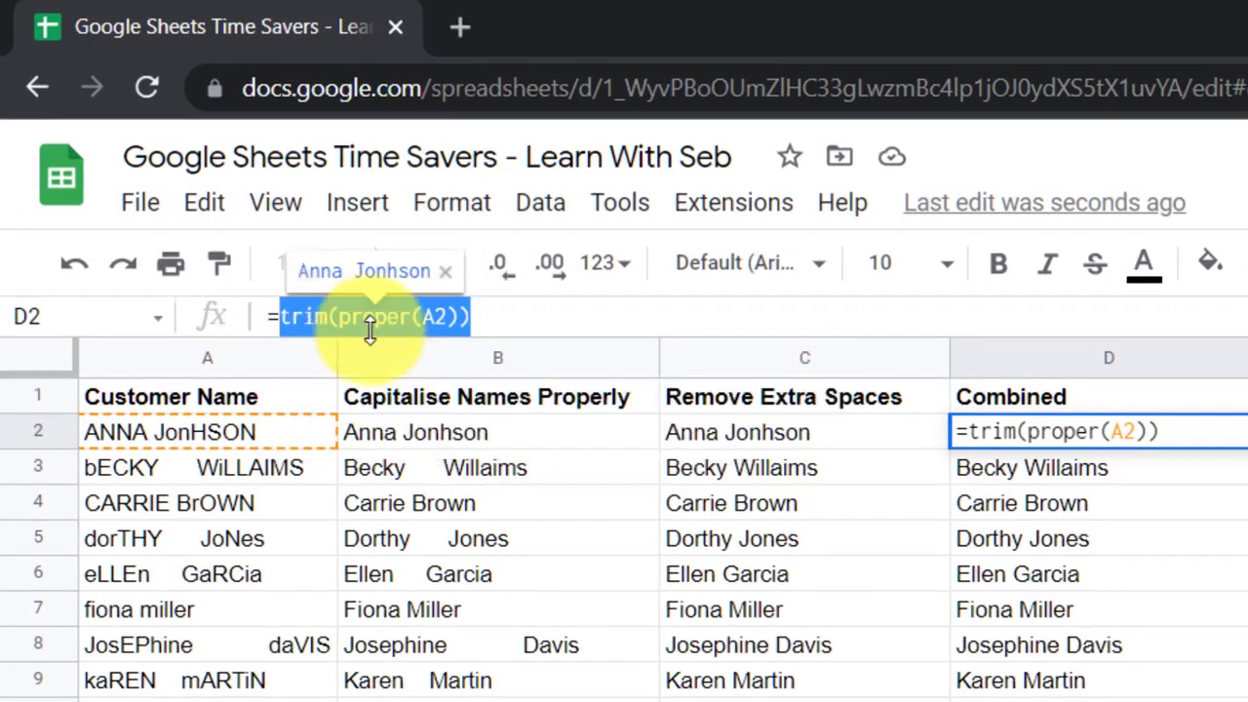
{"action": "key", "text": "Return"}
{"action": "left_click", "coordinate": [1039, 433]}
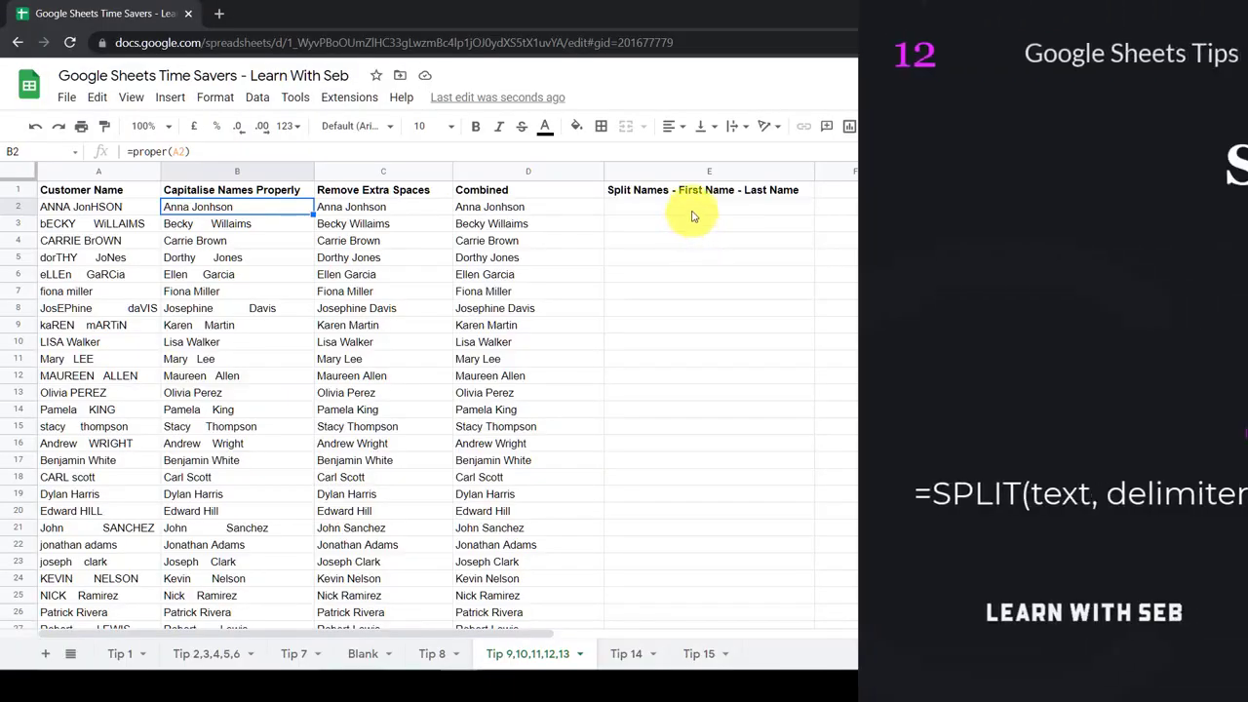
Step: Enter =split(D2," ") in E2 to split the combined name at the space
{"action": "left_click", "coordinate": [699, 209]}
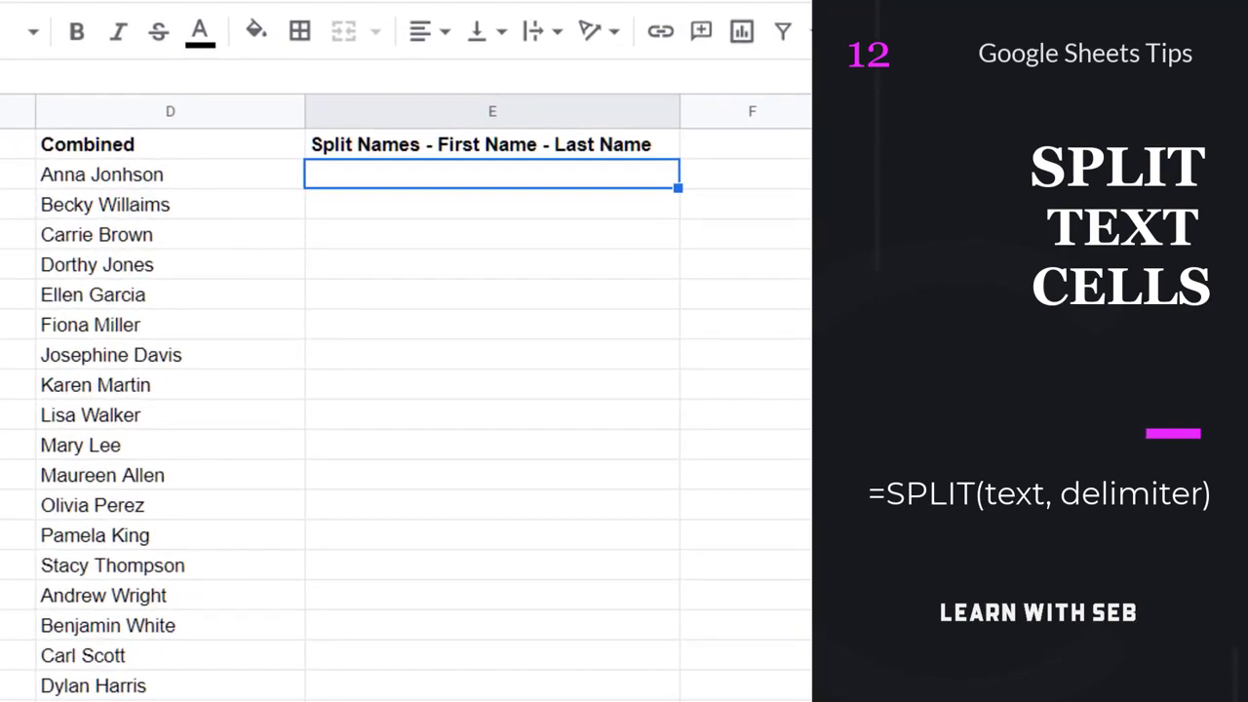
{"action": "type", "text": "=split"}
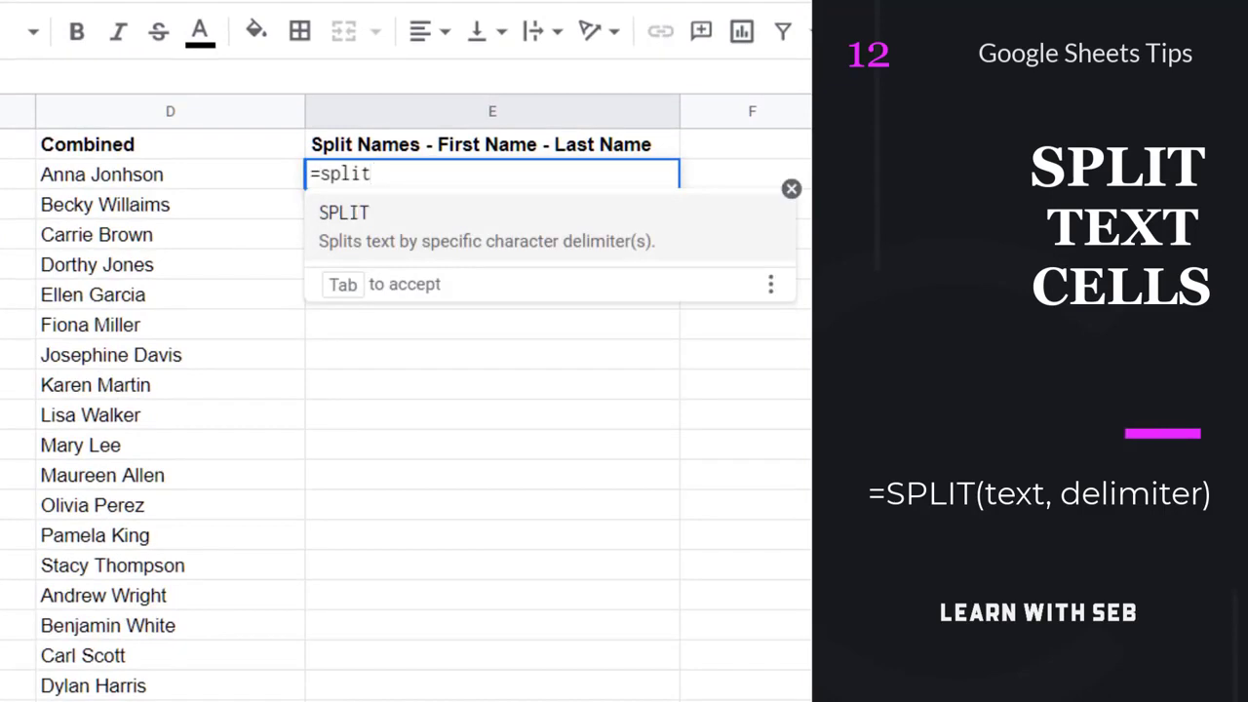
{"action": "type", "text": "("}
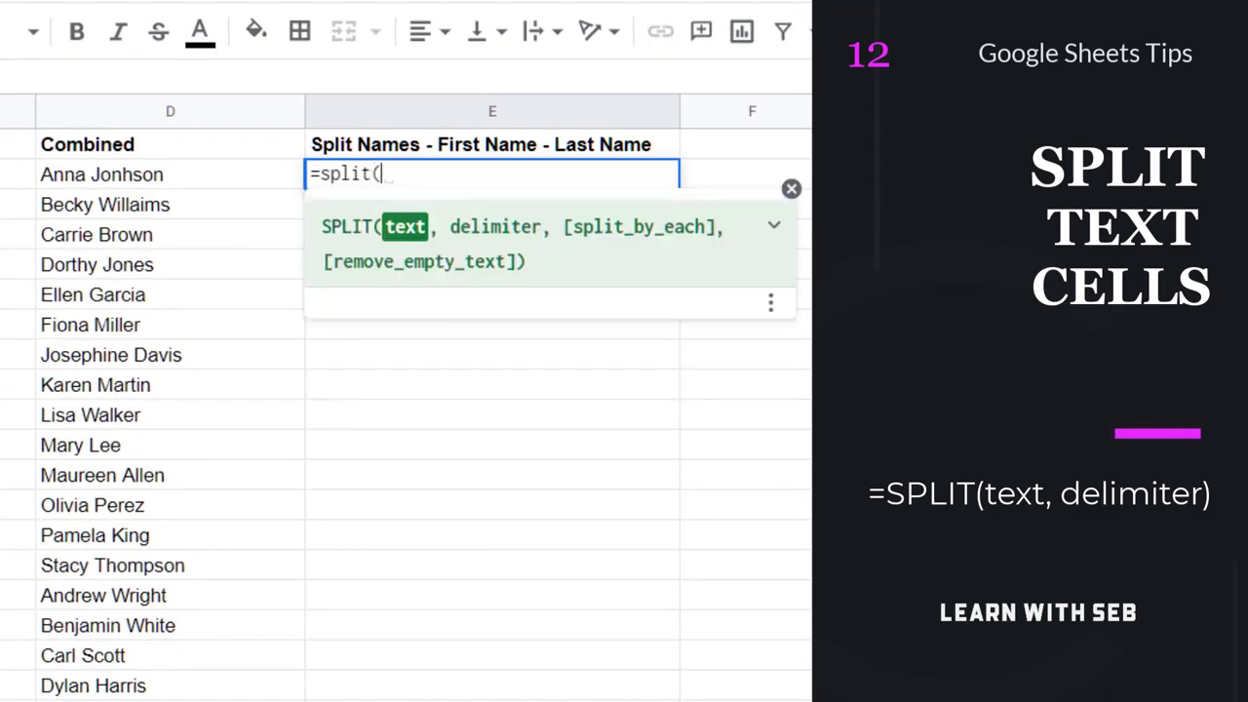
{"action": "left_click", "coordinate": [164, 186]}
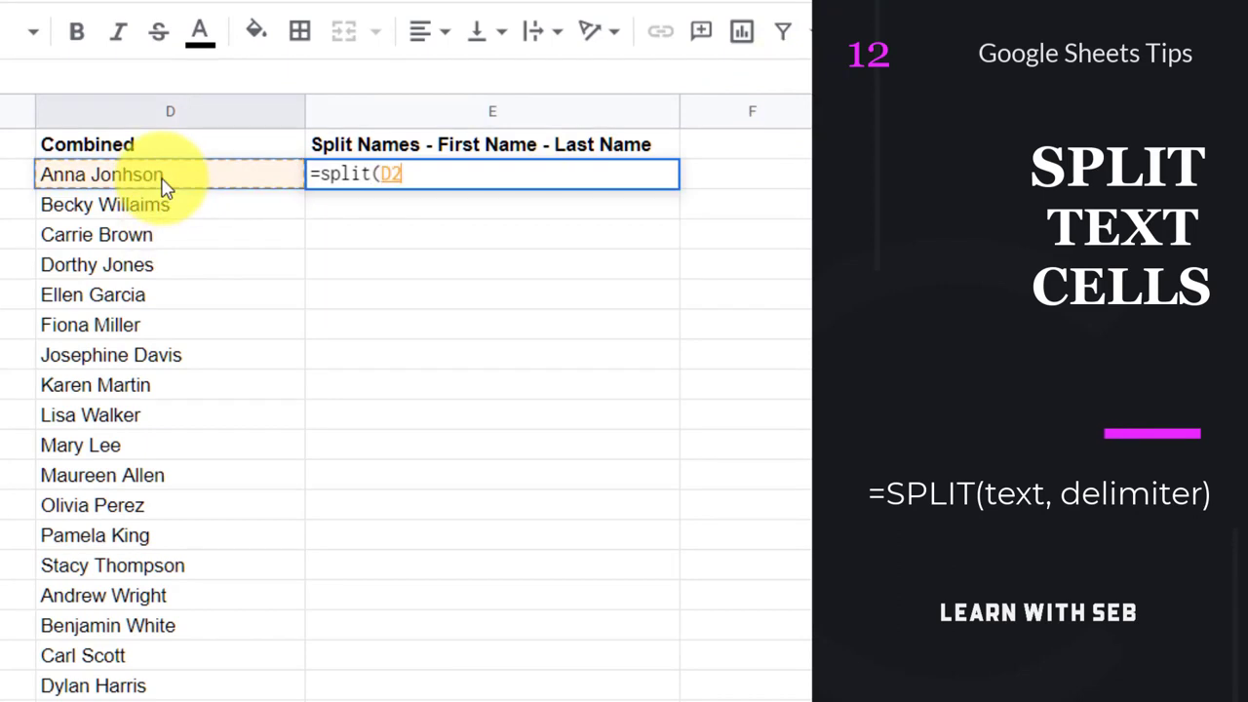
{"action": "type", "text": ","}
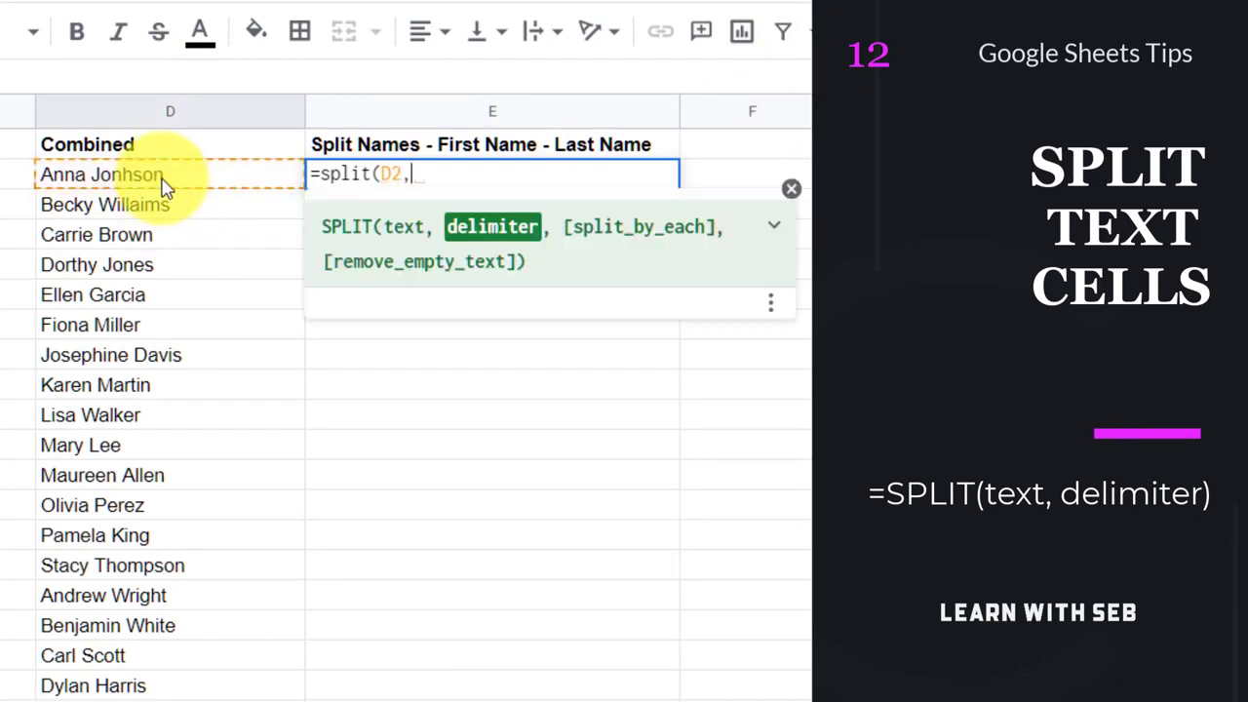
{"action": "type", "text": "\" \""}
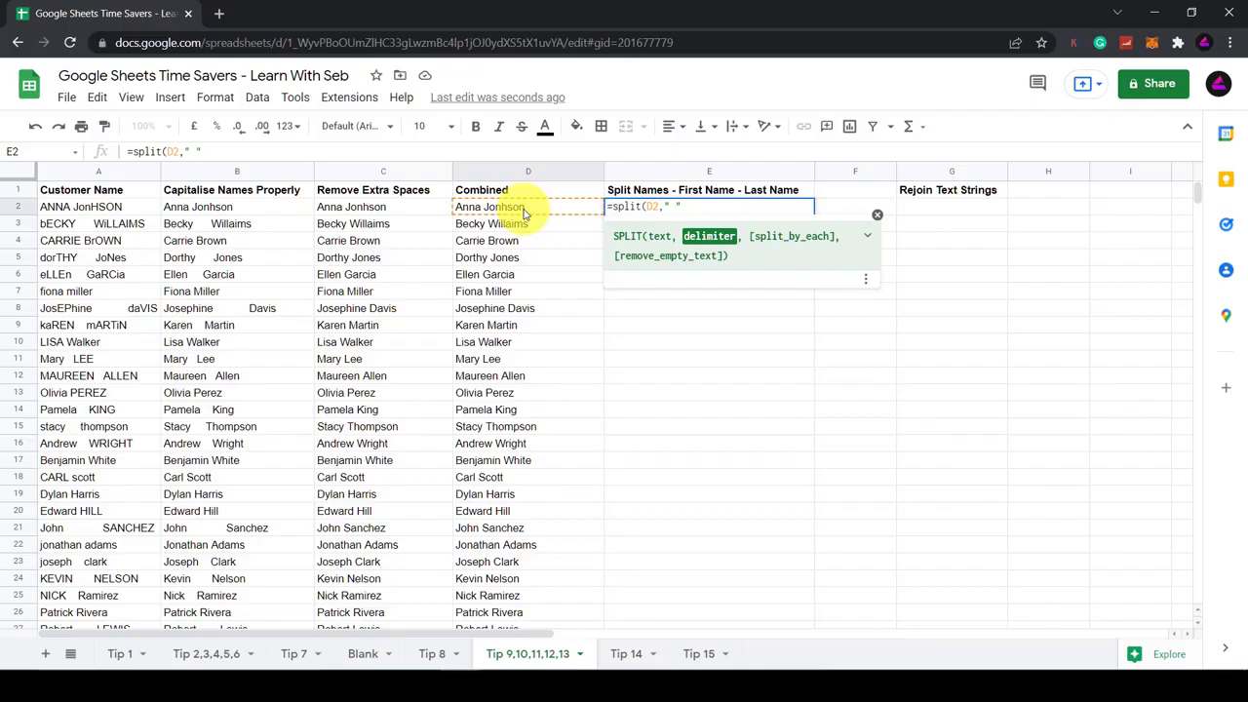
{"action": "type", "text": ")"}
{"action": "key", "text": "Return"}
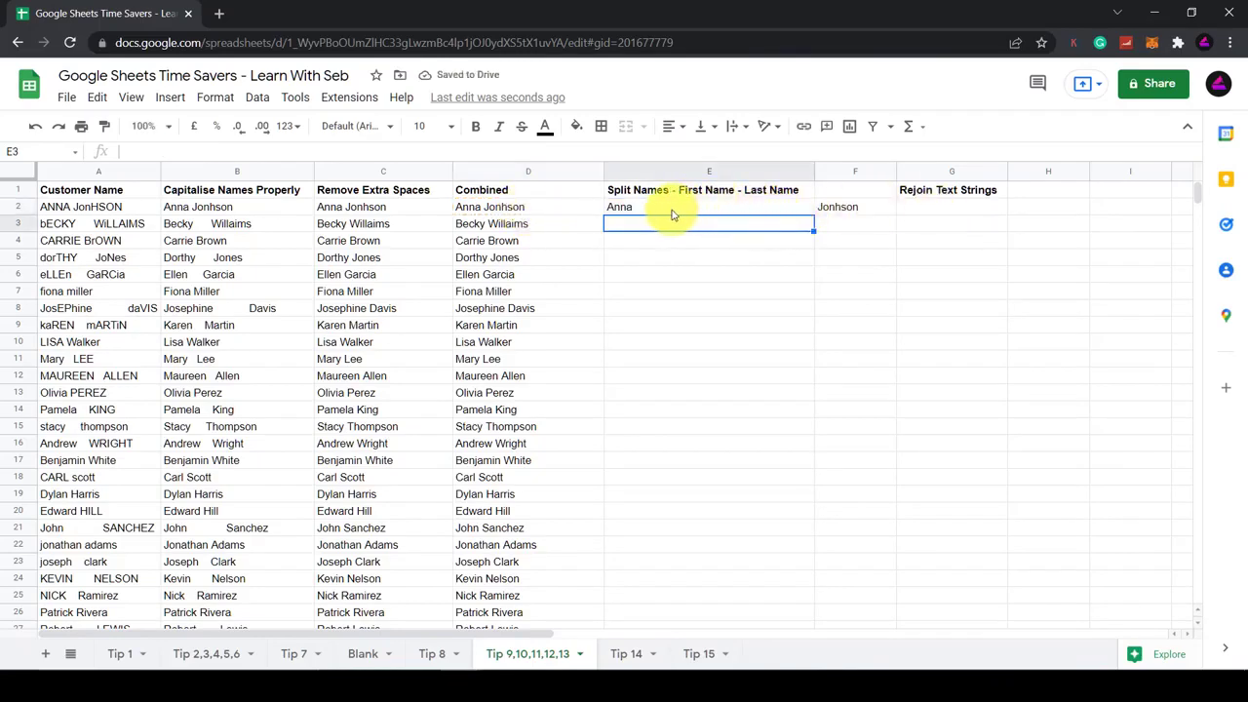
Step: Fill the E2 split formula down the rest of the Split Names column and check the filled rows
{"action": "left_click", "coordinate": [808, 212]}
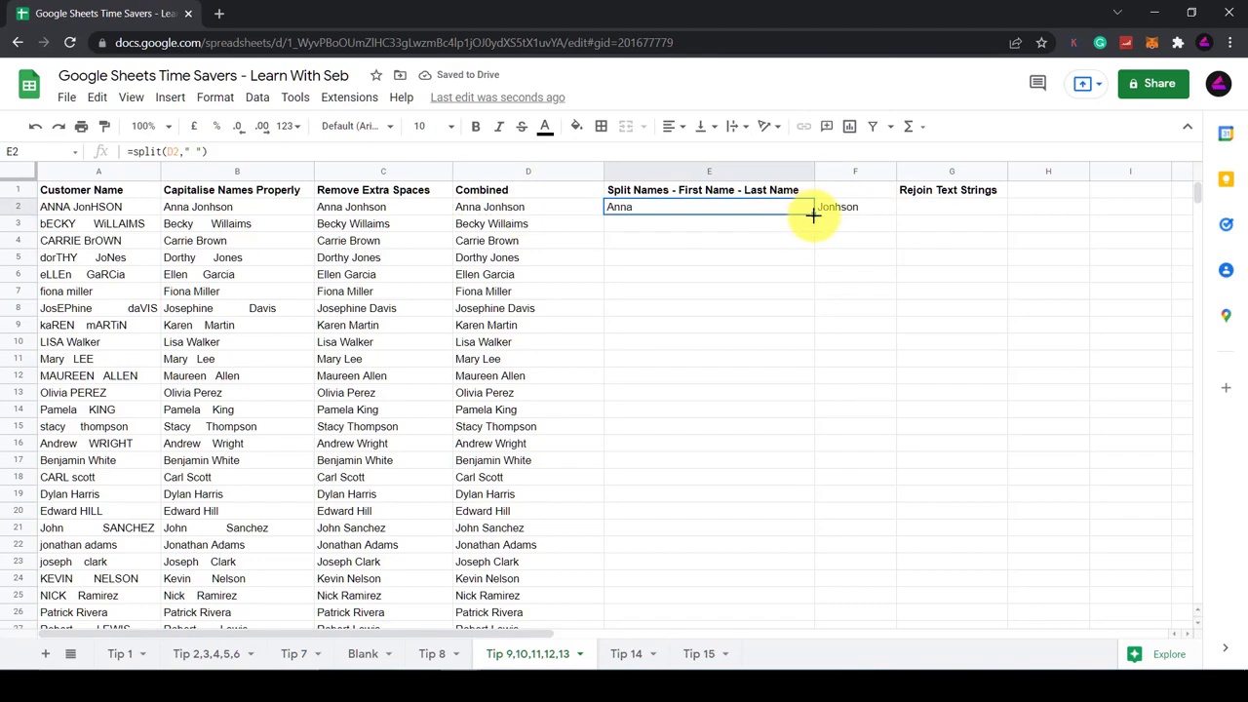
{"action": "double_click", "coordinate": [813, 212]}
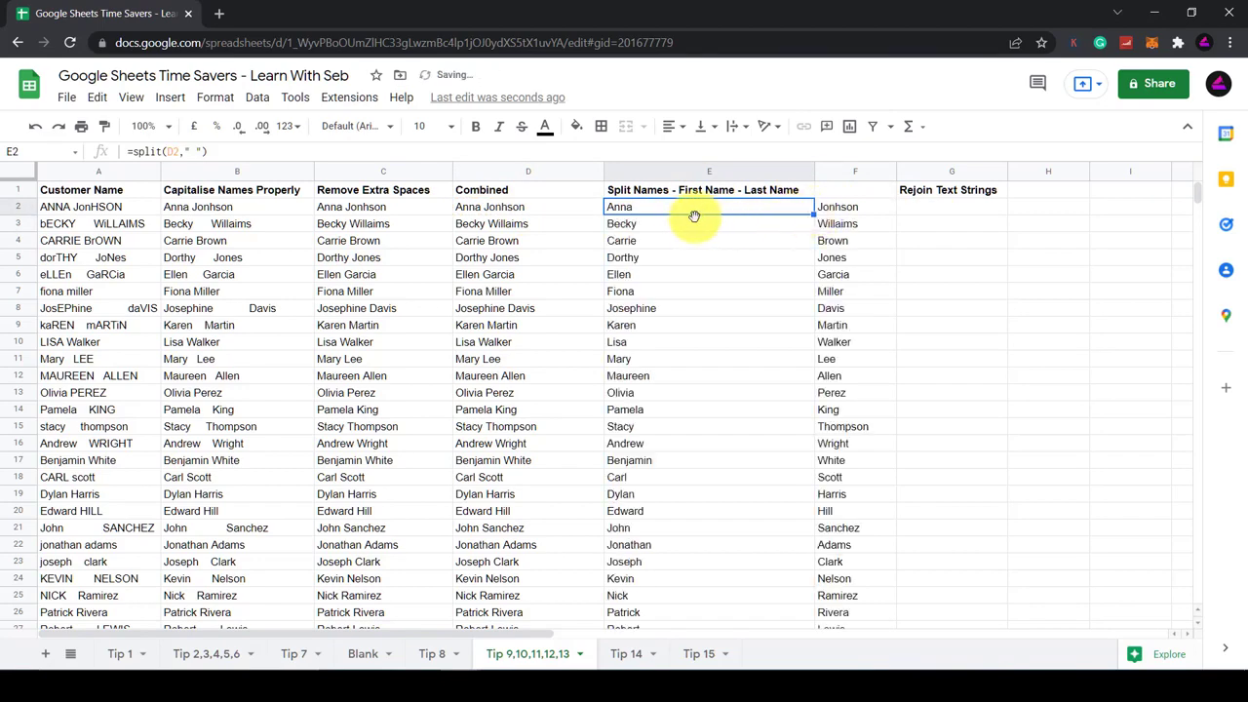
{"action": "scroll", "coordinate": [713, 273], "scroll_direction": "down", "scroll_amount": 10}
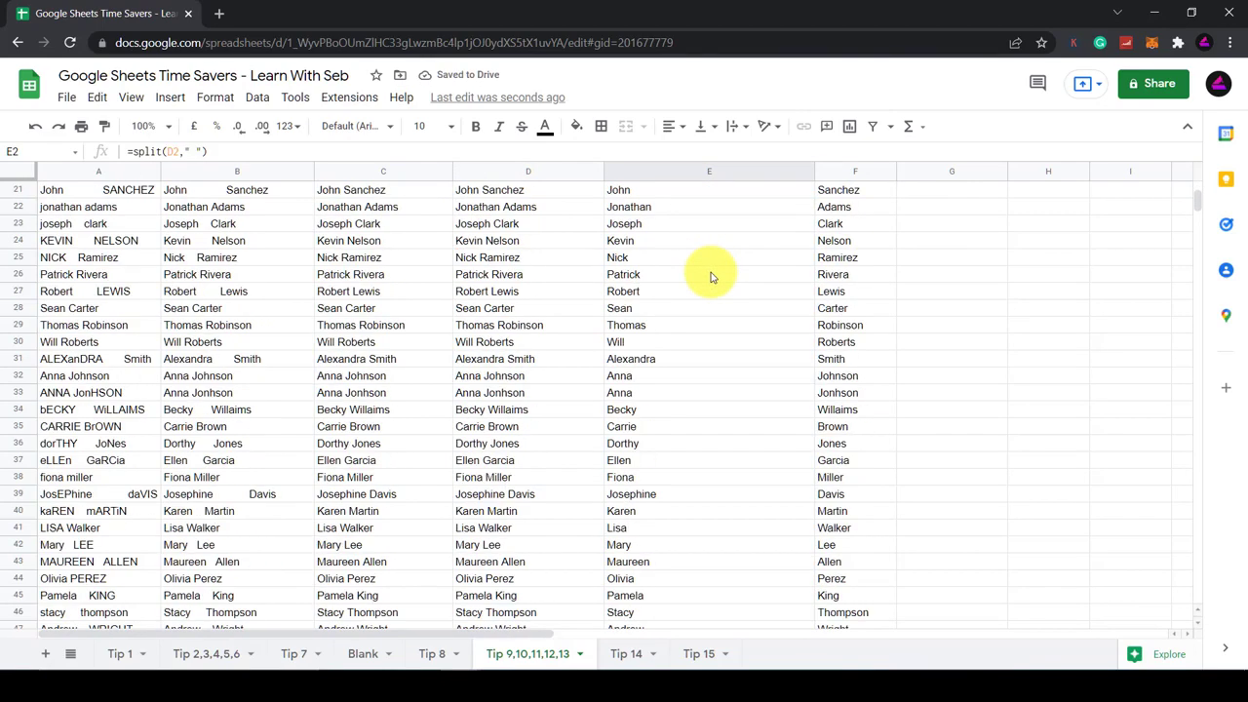
{"action": "scroll", "coordinate": [716, 322], "scroll_direction": "up", "scroll_amount": 10}
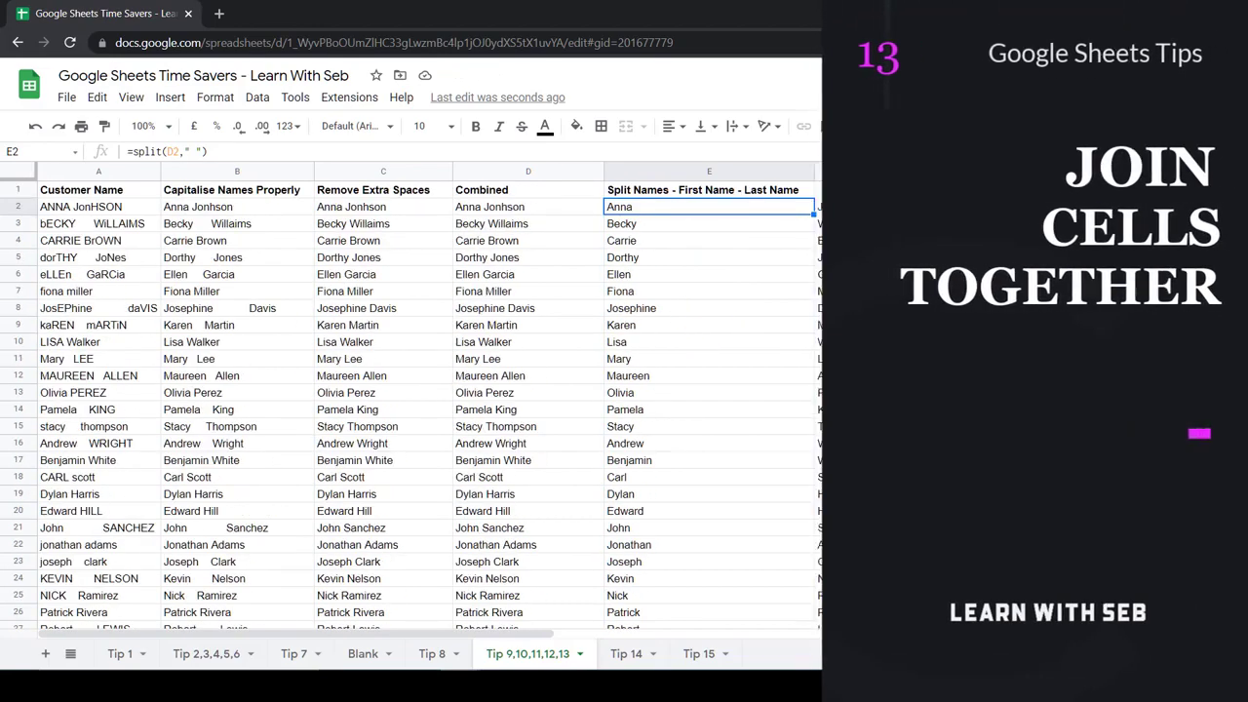
Step: Enter =E2&" "&F2 in G2 and apply the suggested auto-fill to the rest of the Rejoin Text Strings column
{"action": "left_click", "coordinate": [938, 215]}
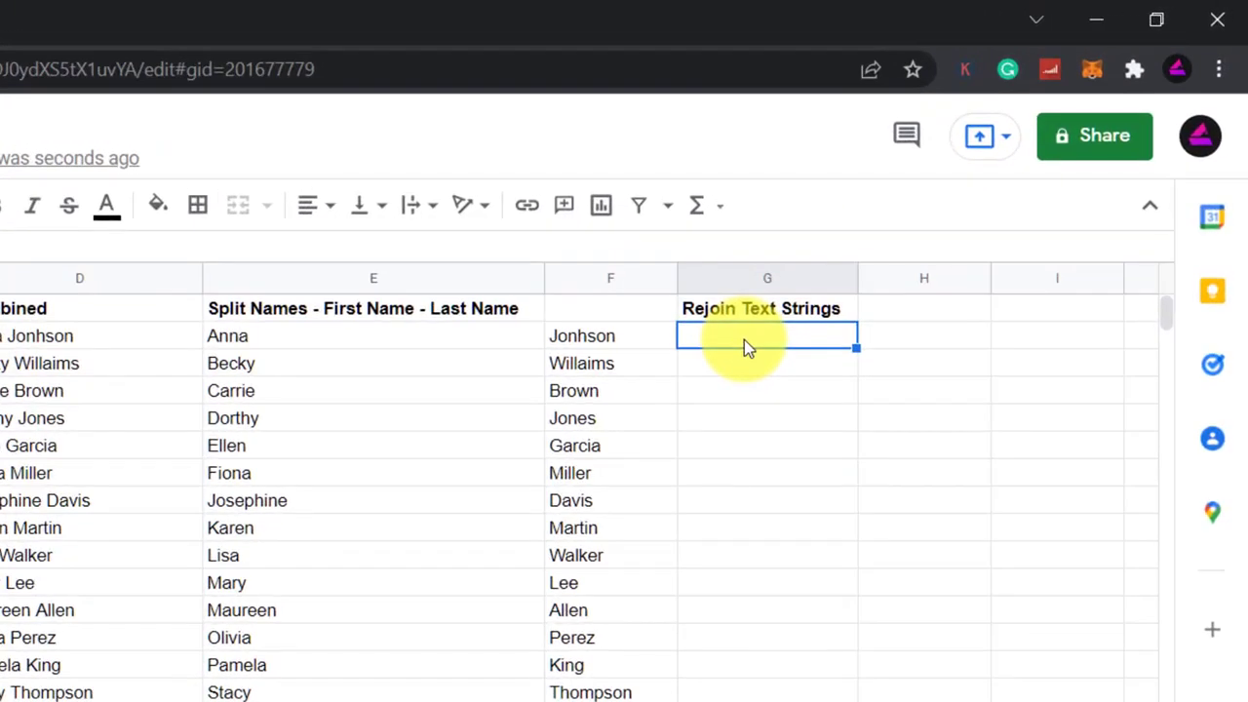
{"action": "type", "text": "="}
{"action": "left_click", "coordinate": [322, 340]}
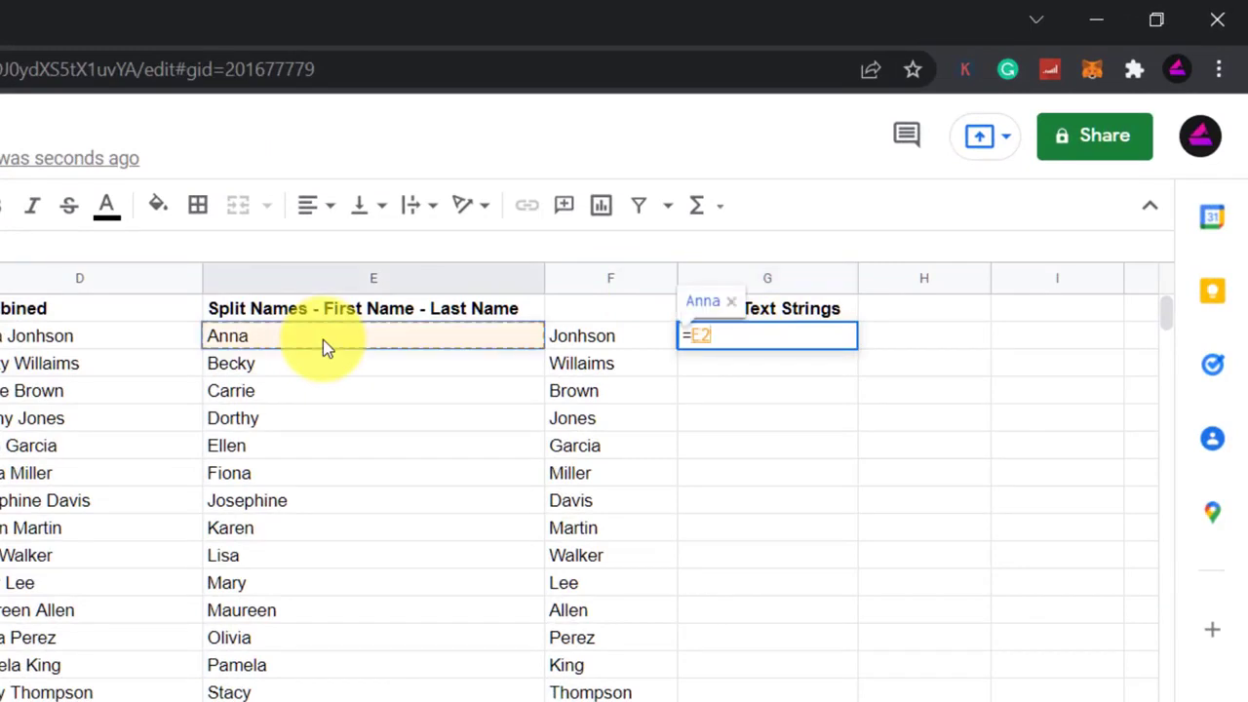
{"action": "type", "text": "&"}
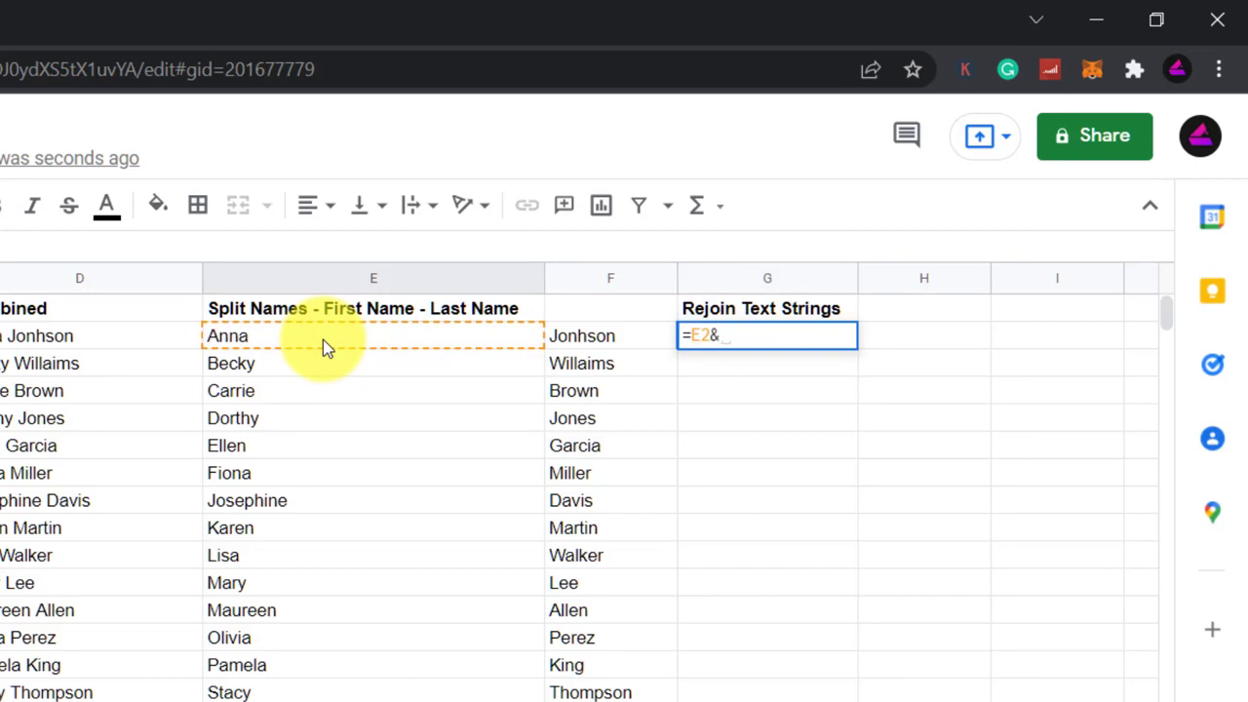
{"action": "type", "text": "\" \""}
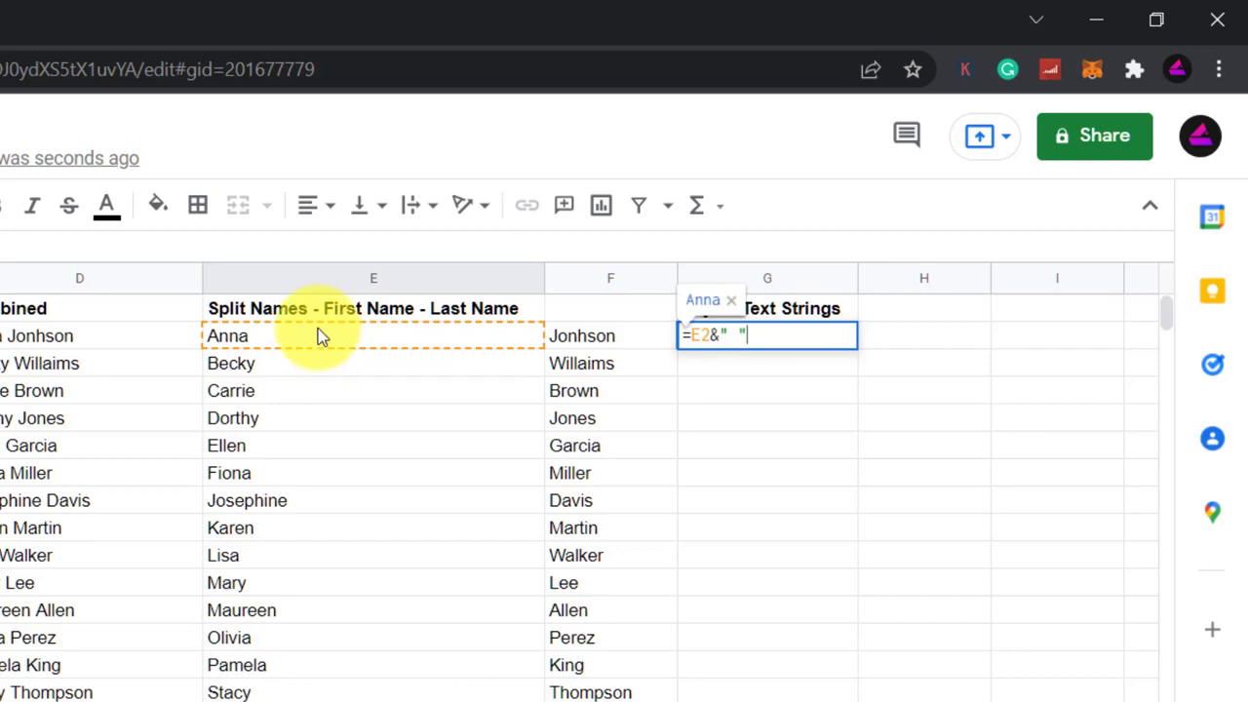
{"action": "type", "text": "&"}
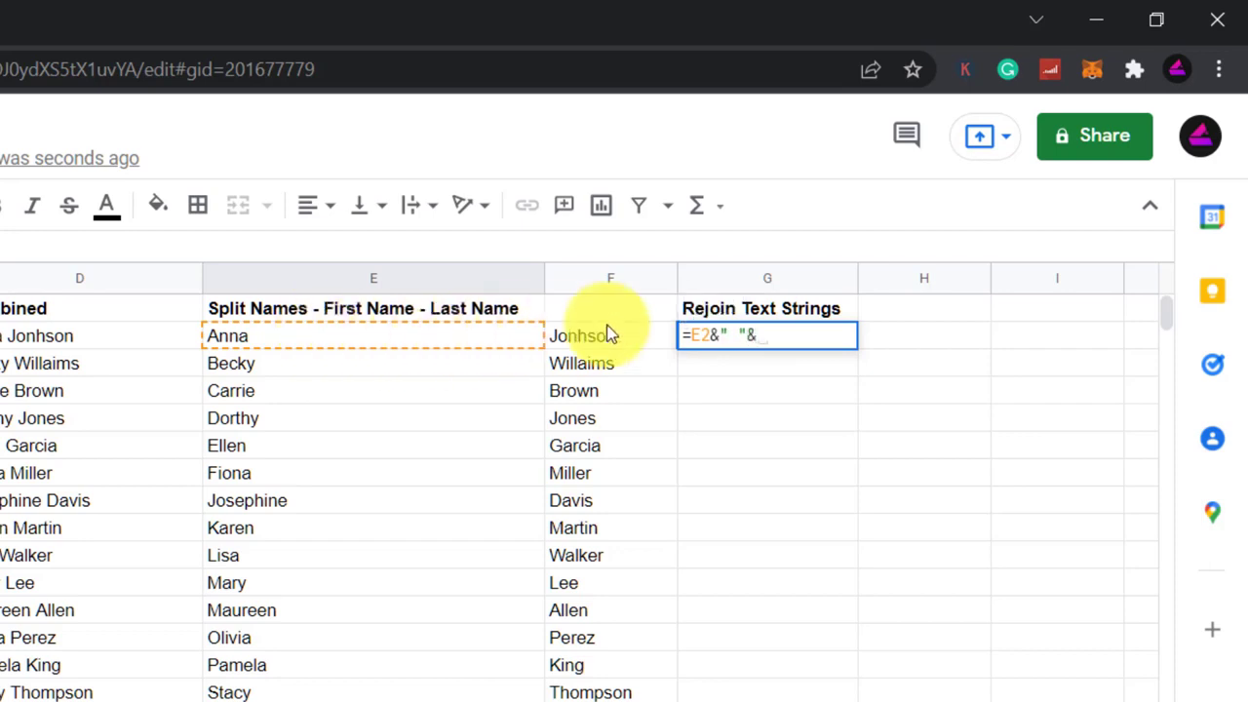
{"action": "left_click", "coordinate": [608, 336]}
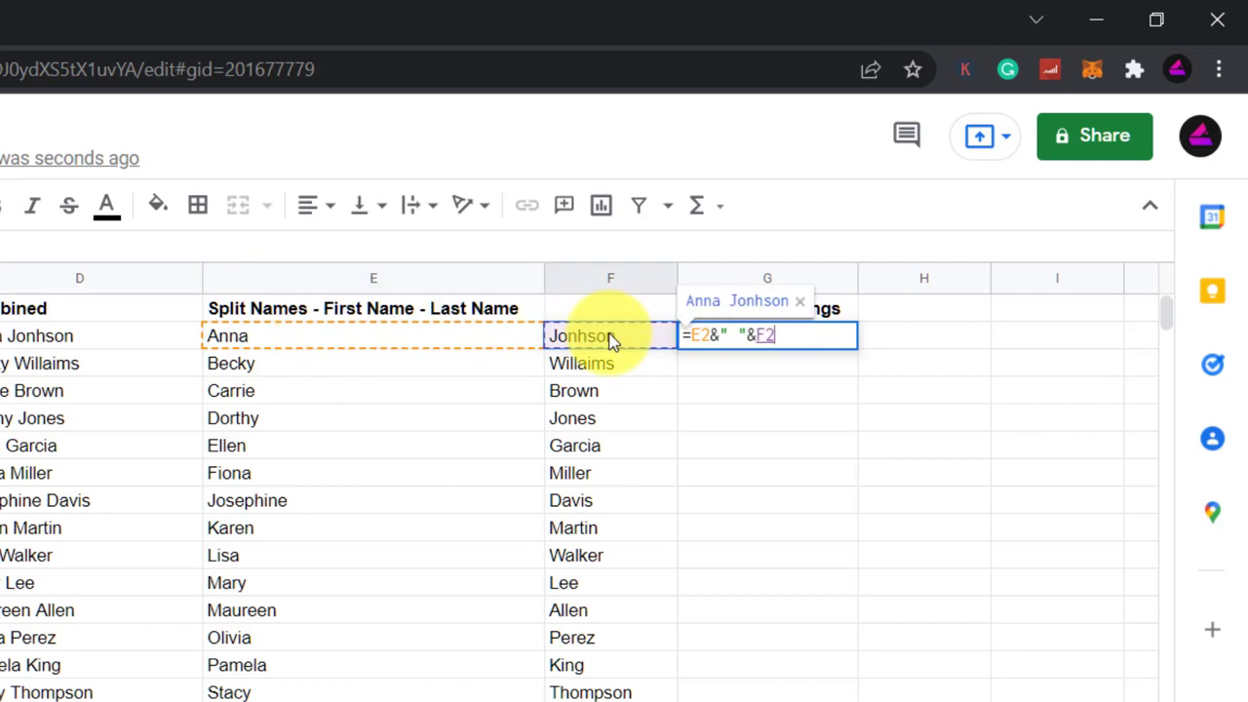
{"action": "key", "text": "Return"}
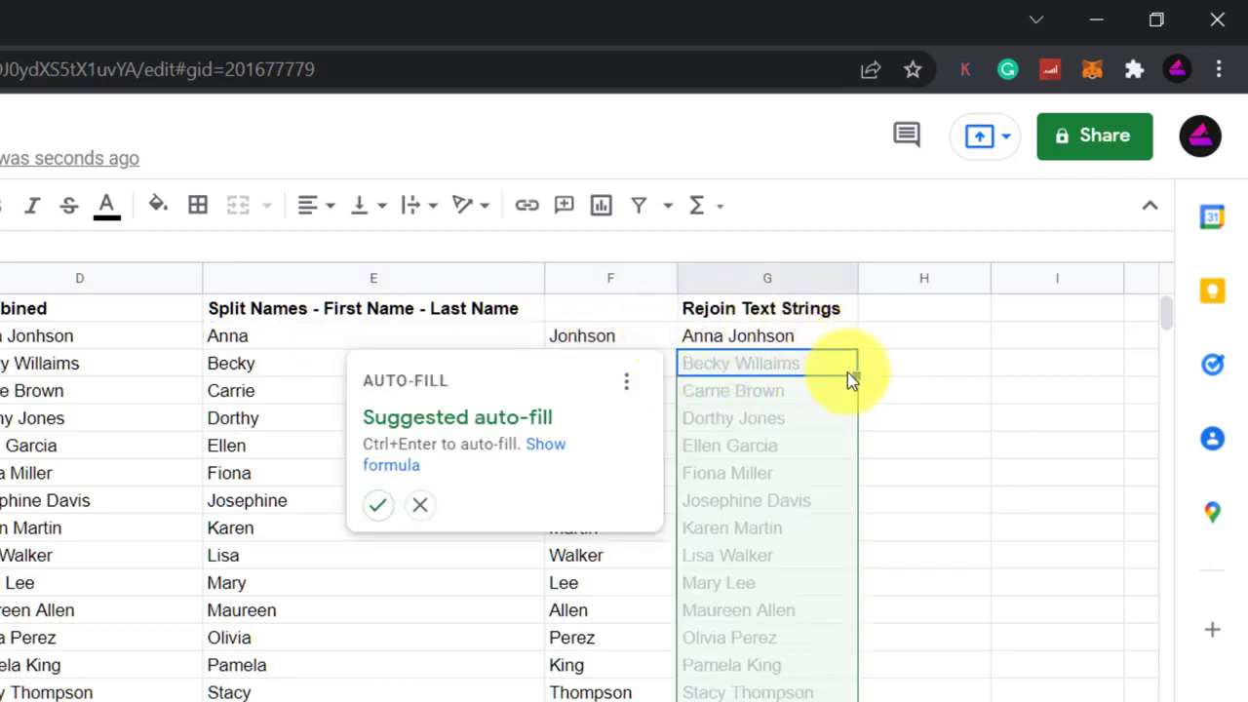
{"action": "left_click", "coordinate": [376, 503]}
Step: Change the separator in the G2 formula to a hyphen so that it reads =E2&"-"&F2
{"action": "double_click", "coordinate": [829, 336]}
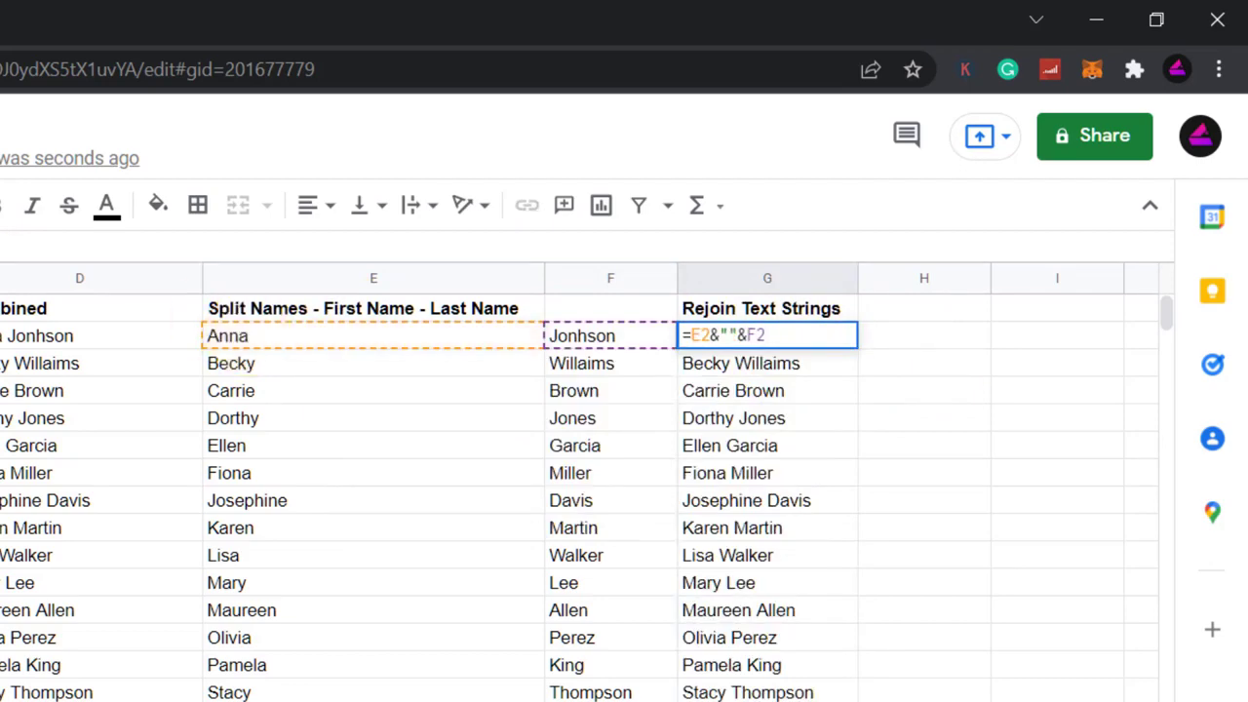
{"action": "type", "text": "-"}
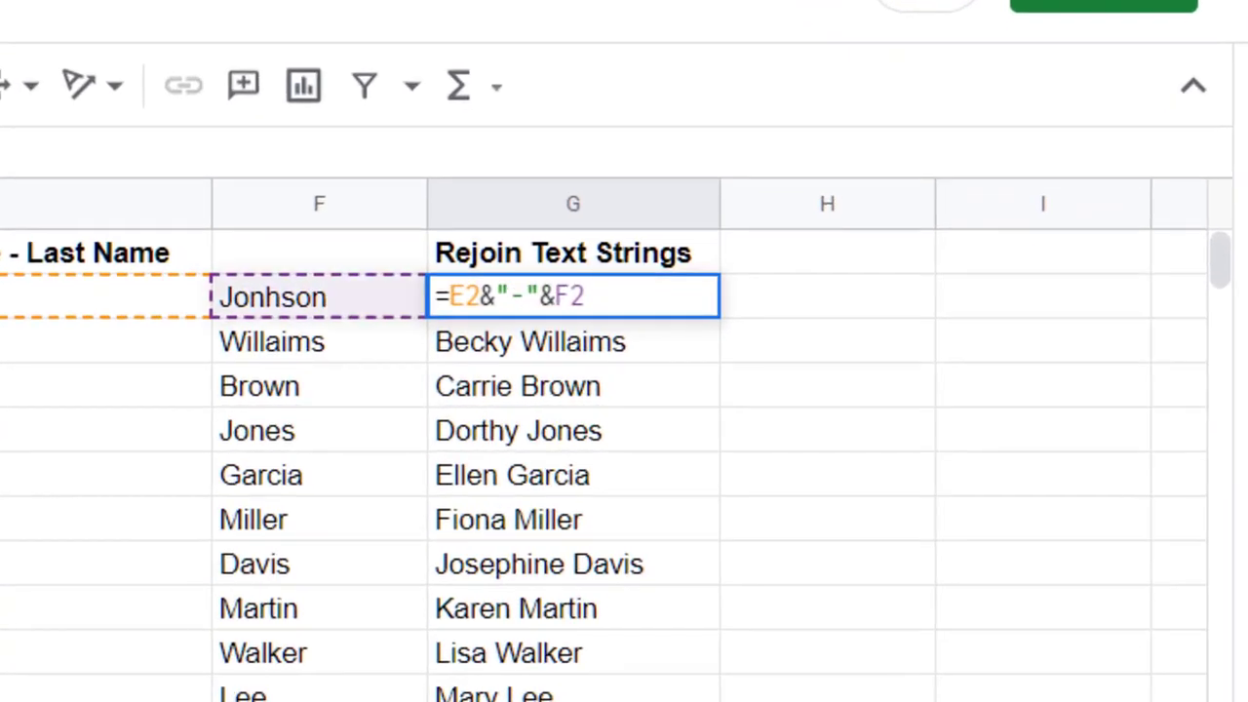
{"action": "key", "text": "Return"}
{"action": "left_click", "coordinate": [516, 297]}
{"action": "left_click", "coordinate": [770, 302]}
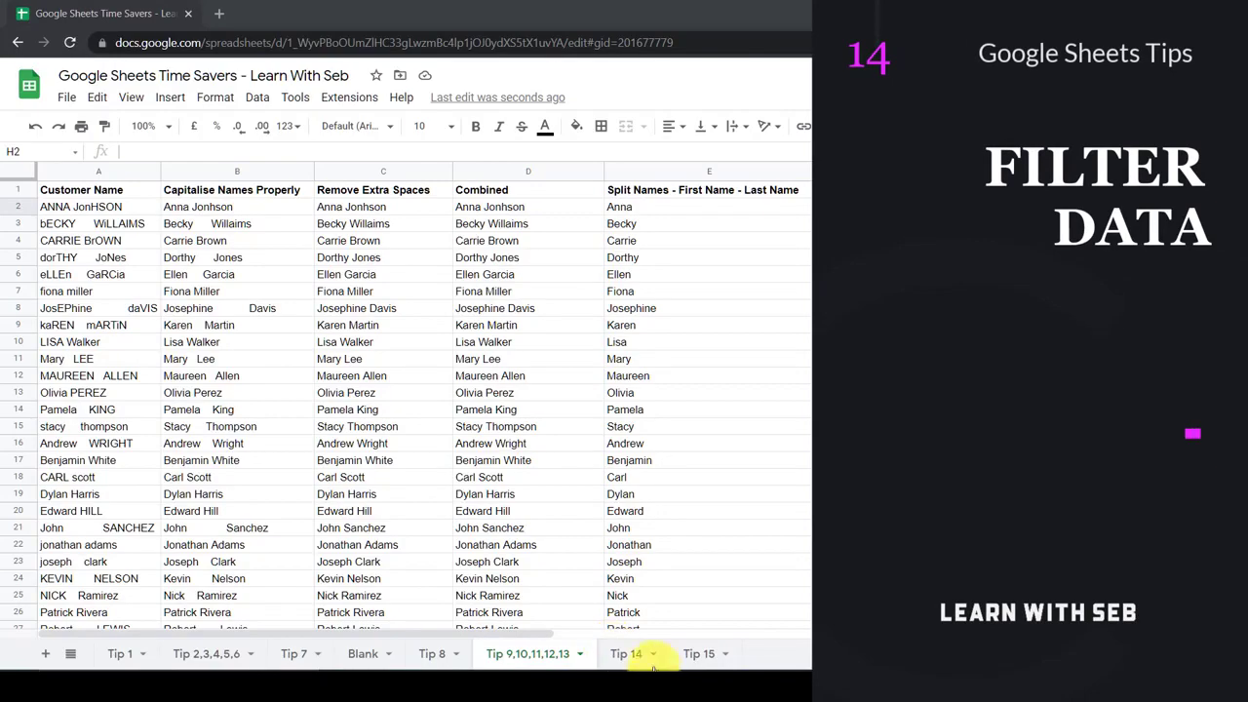
Step: Open the Tip 14 sheet and create a filter on its order table
{"action": "left_click", "coordinate": [626, 656]}
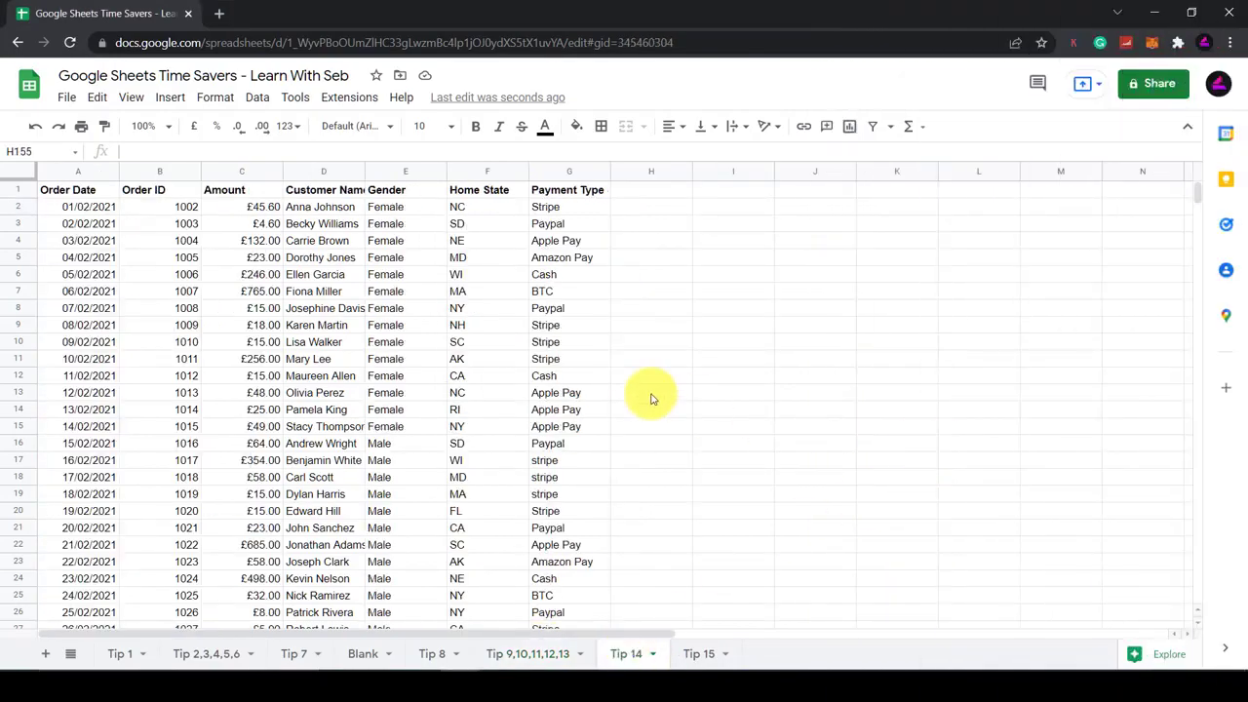
{"action": "left_click", "coordinate": [89, 223]}
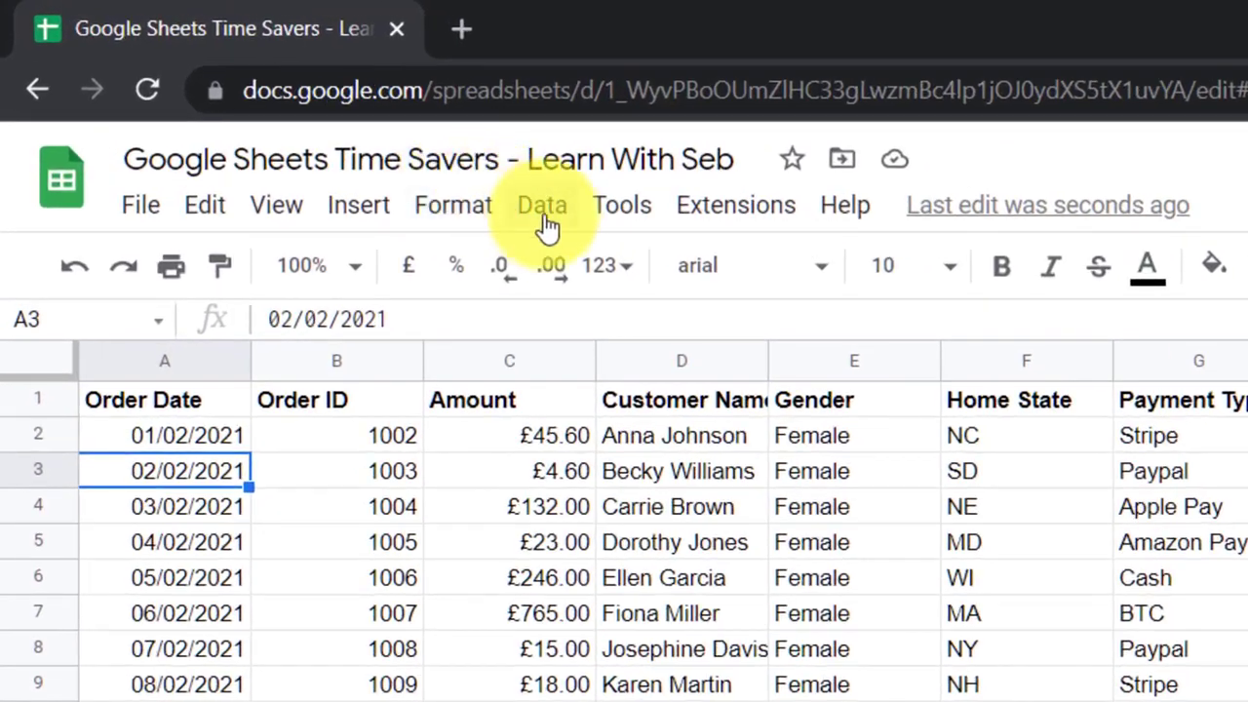
{"action": "left_click", "coordinate": [546, 207]}
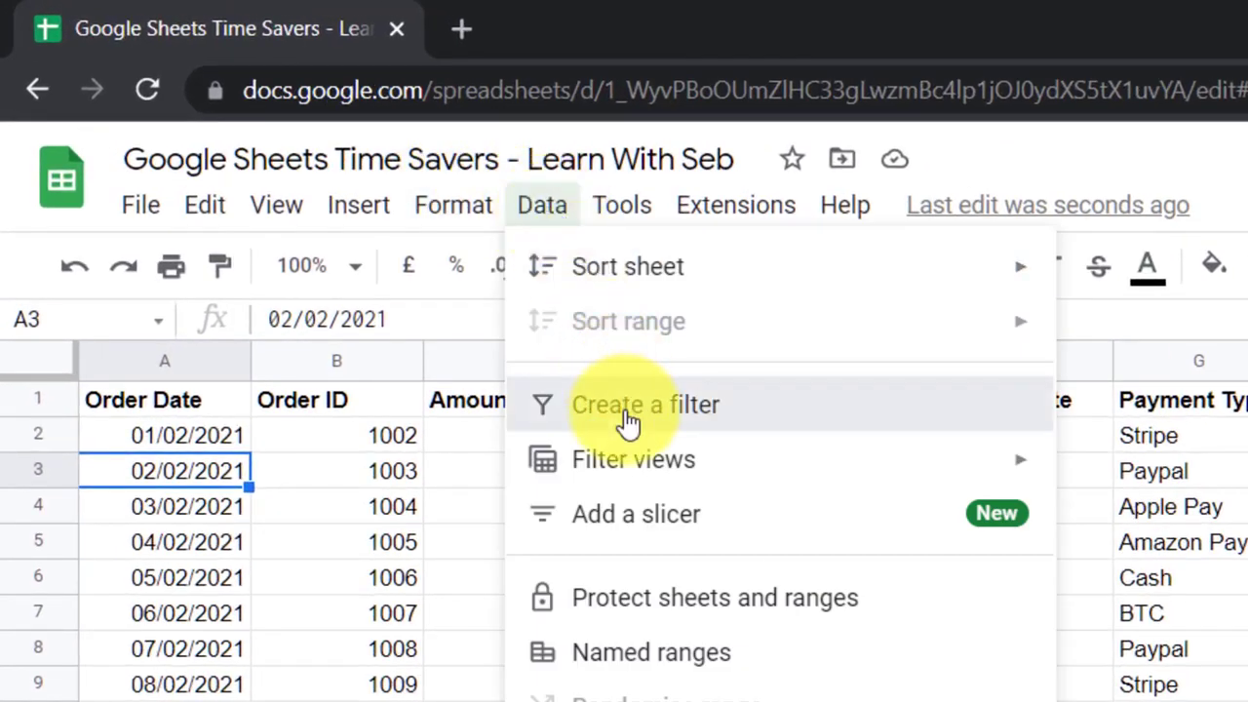
{"action": "left_click", "coordinate": [628, 422]}
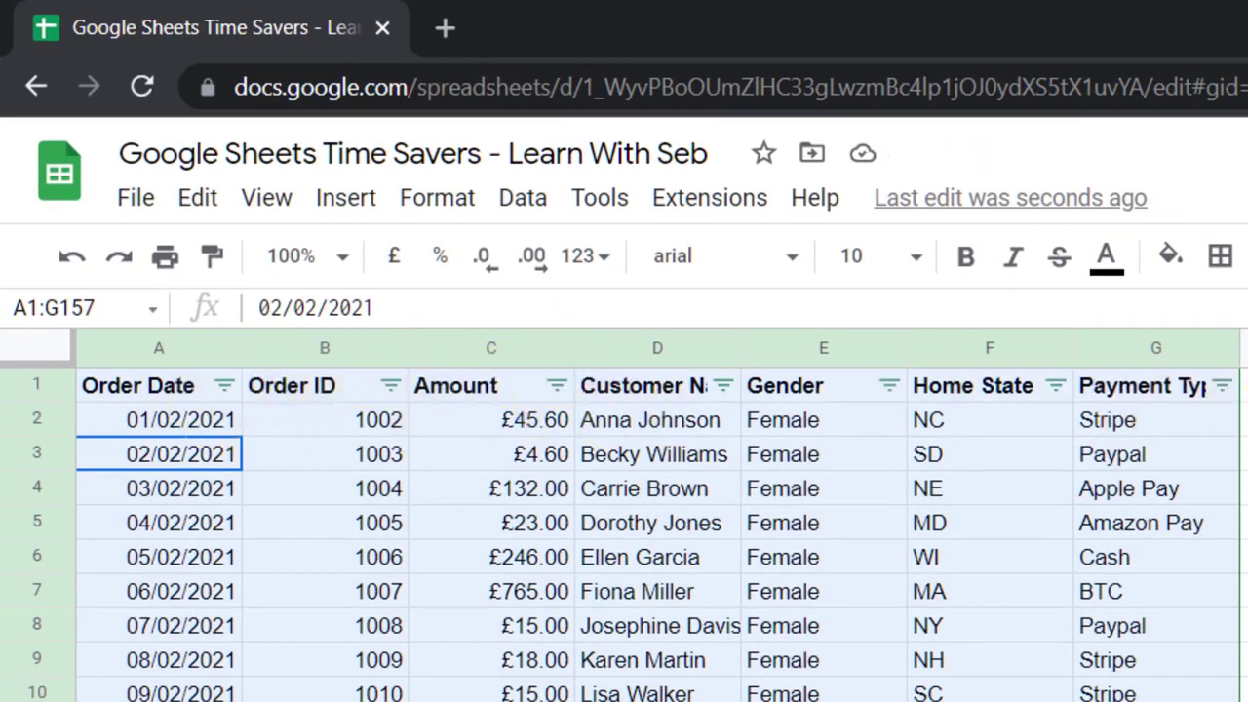
{"action": "left_click", "coordinate": [1242, 421]}
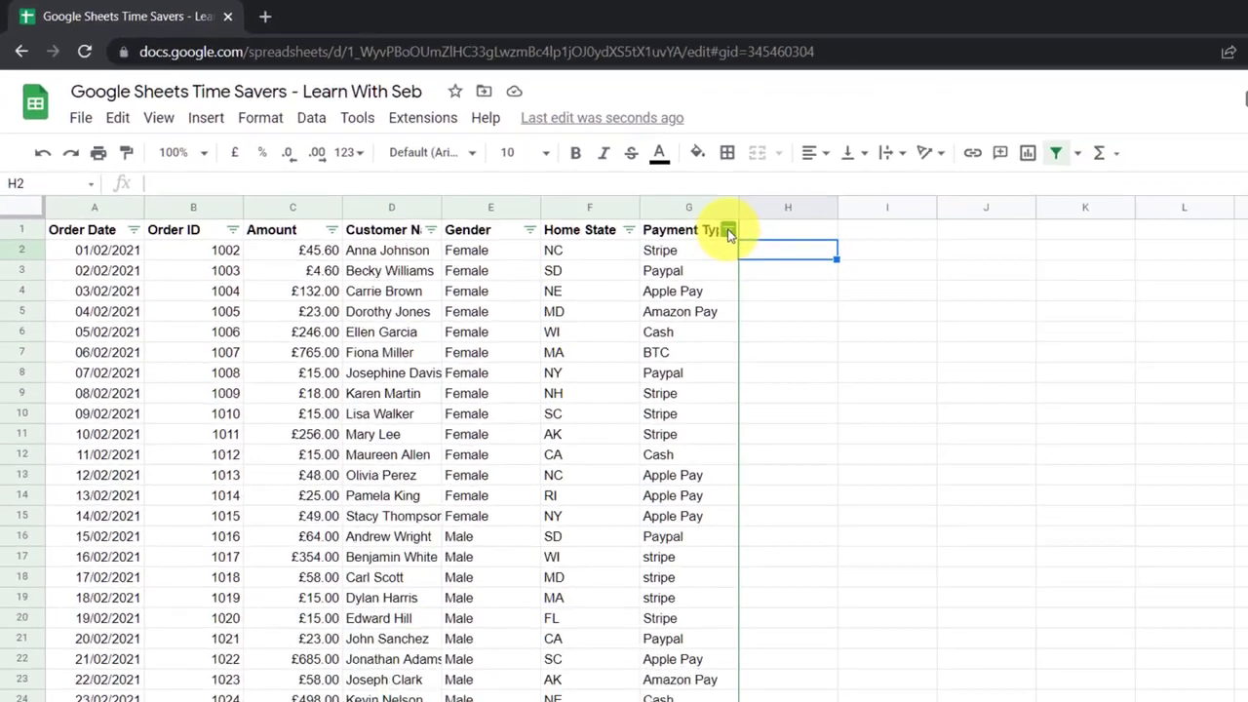
Step: Sort the order table by Payment Type from A to Z using the column's filter
{"action": "left_click", "coordinate": [1221, 386]}
{"action": "left_click", "coordinate": [1222, 387]}
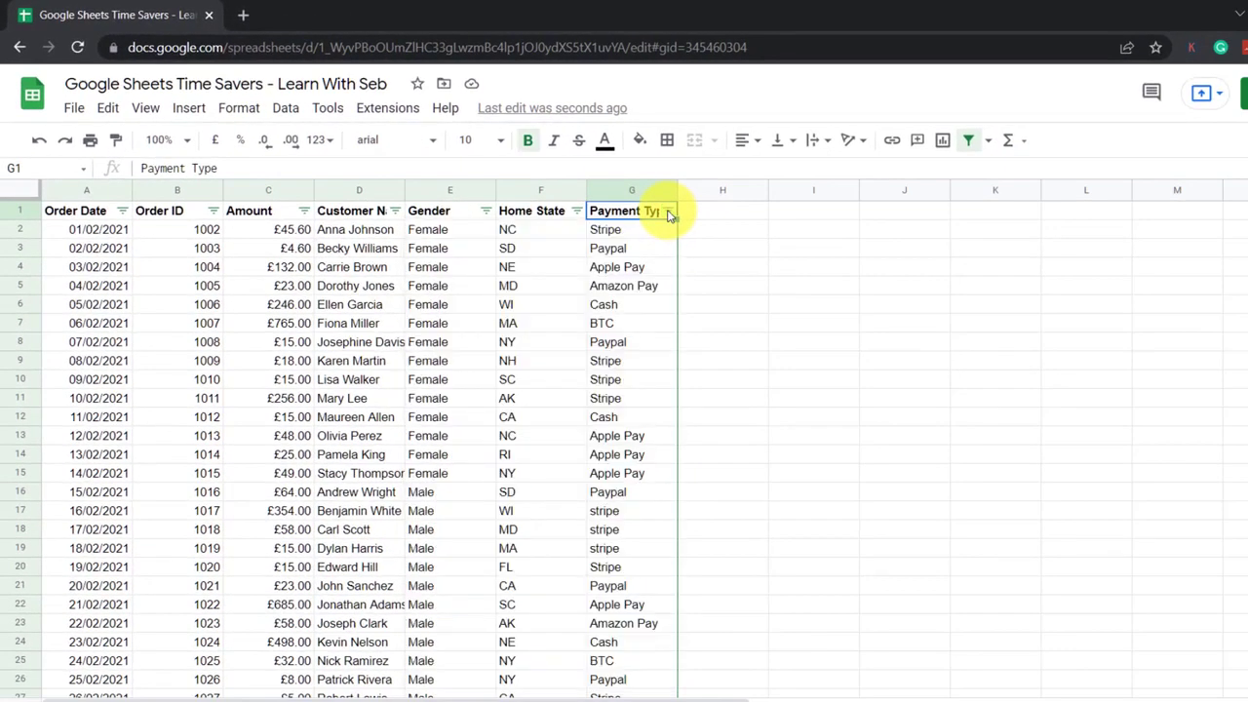
{"action": "left_click", "coordinate": [670, 213]}
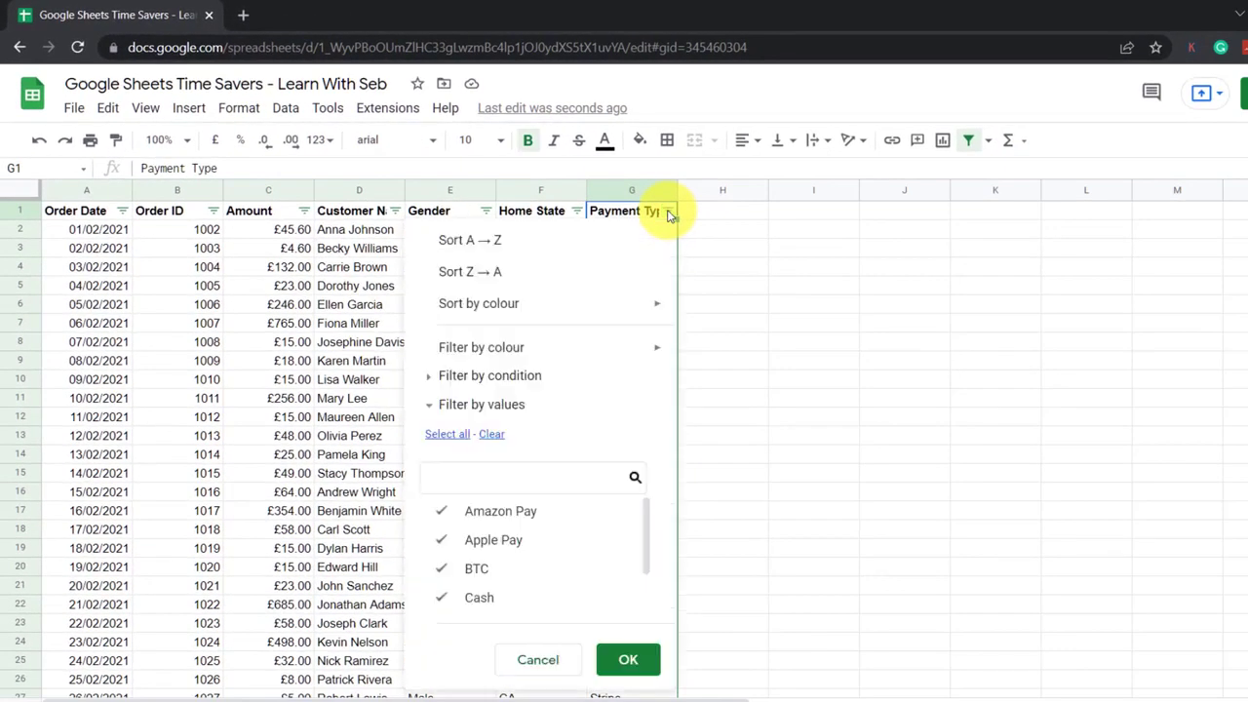
{"action": "left_click", "coordinate": [526, 242]}
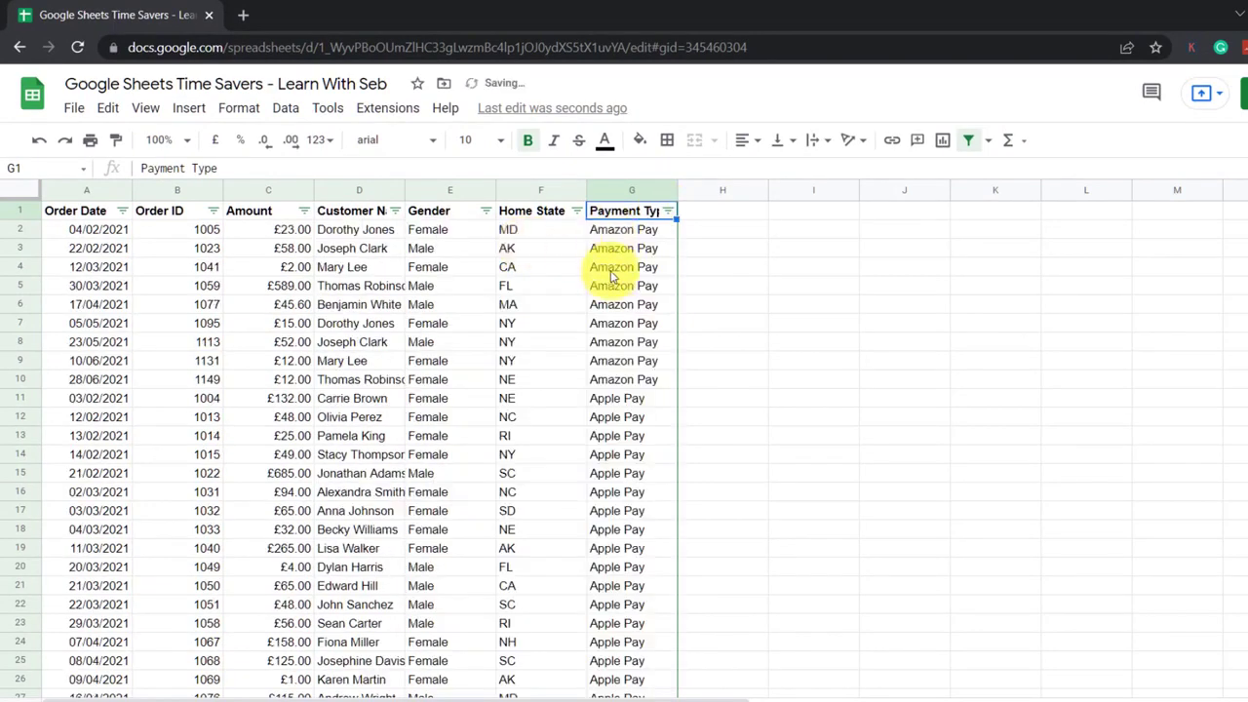
Step: Filter the Payment Type column by values to show only Amazon Pay orders
{"action": "left_click", "coordinate": [670, 214]}
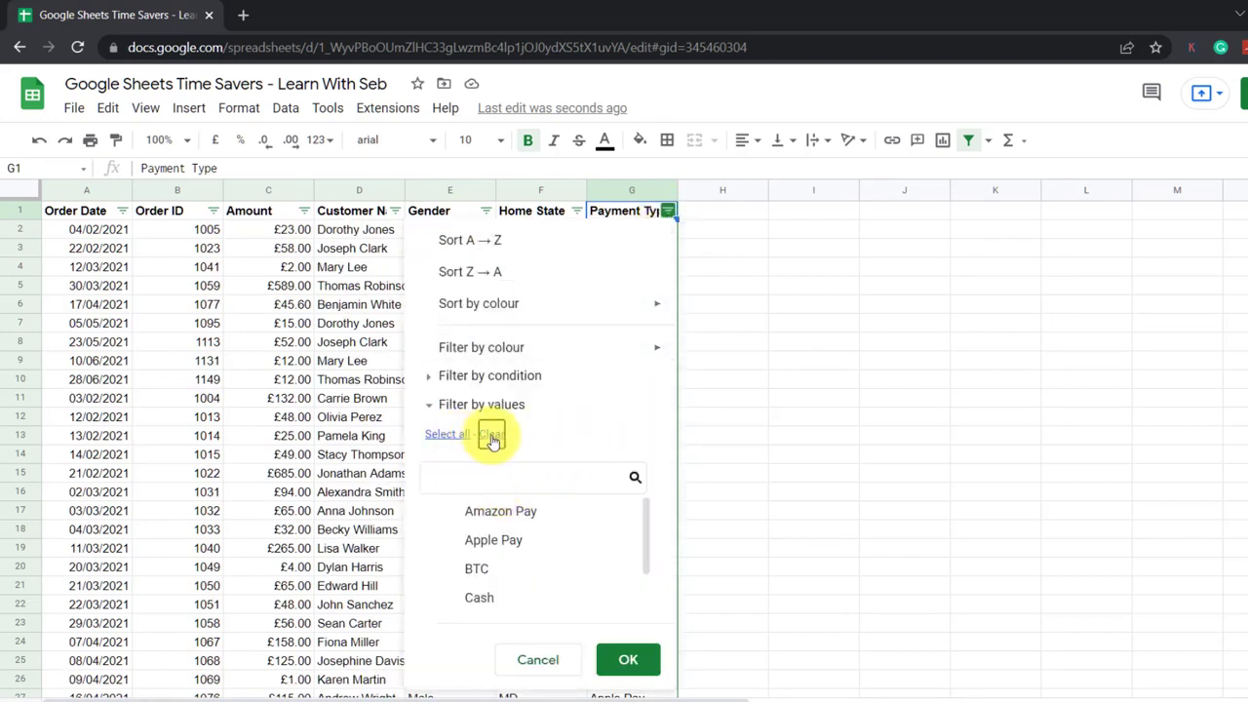
{"action": "left_click", "coordinate": [445, 515]}
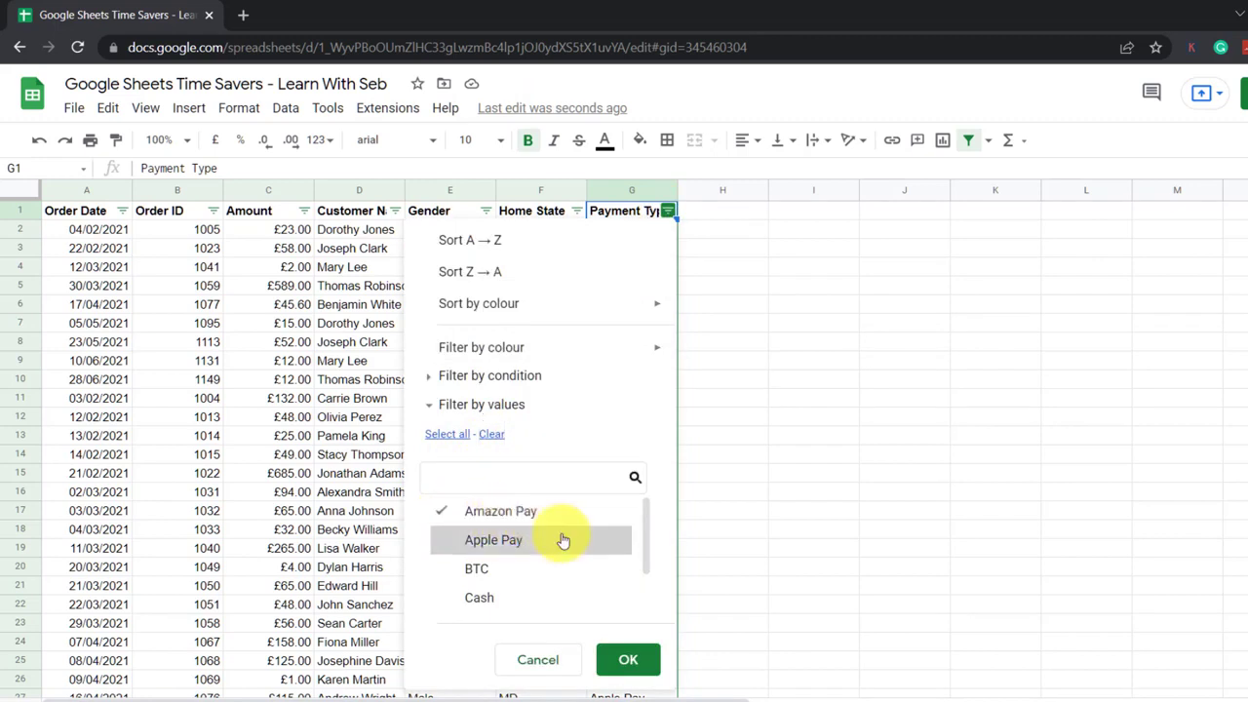
{"action": "left_click", "coordinate": [629, 661]}
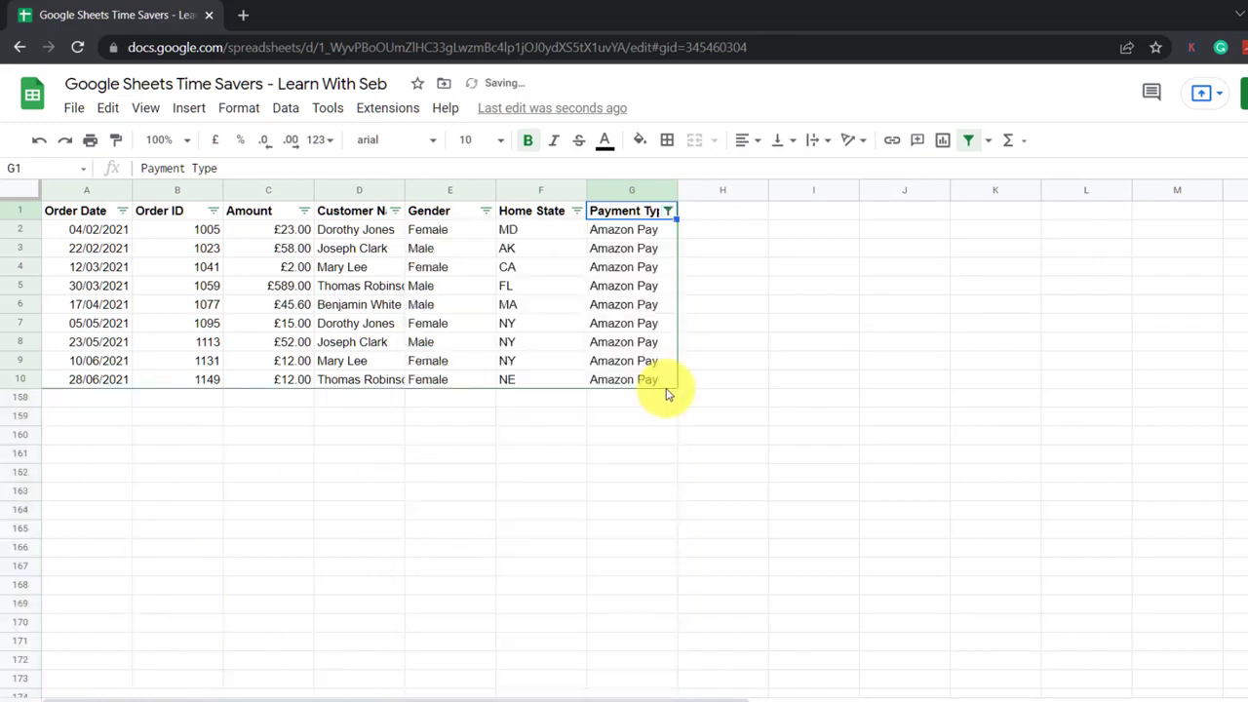
Step: Reselect all values in the Payment Type filter to show every order again
{"action": "left_click", "coordinate": [667, 210]}
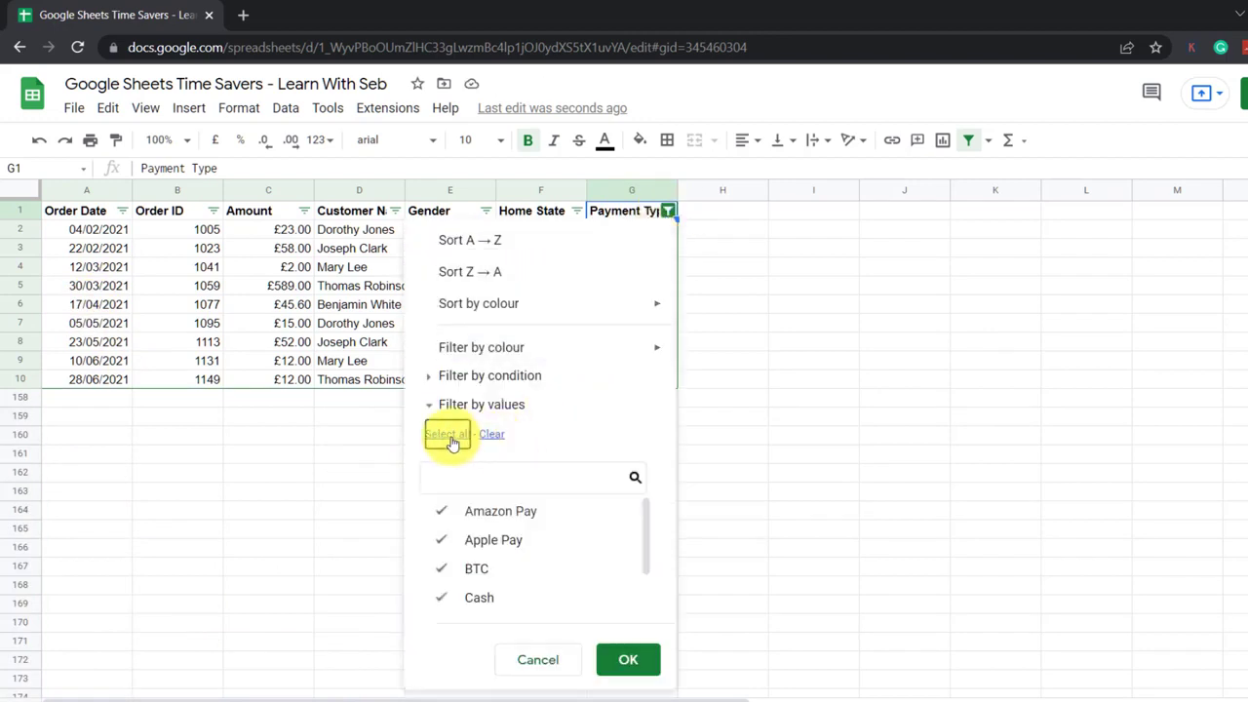
{"action": "scroll", "coordinate": [585, 543], "scroll_direction": "down", "scroll_amount": 2}
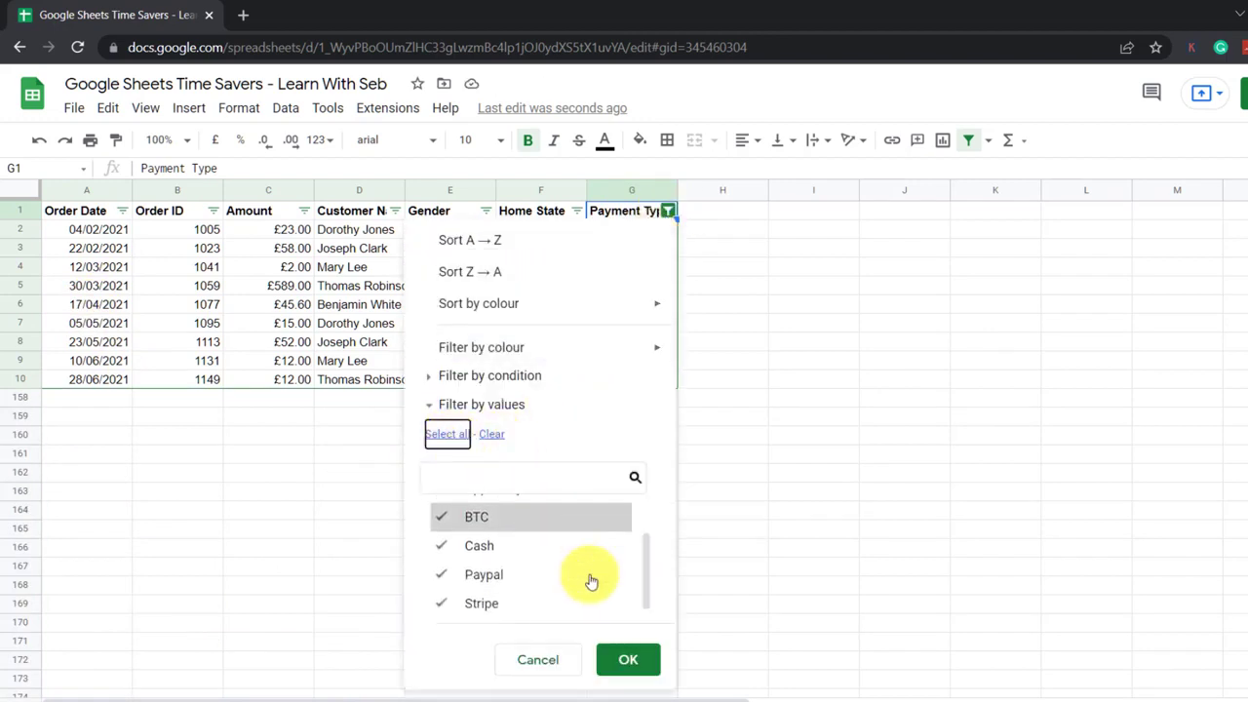
{"action": "left_click", "coordinate": [628, 660]}
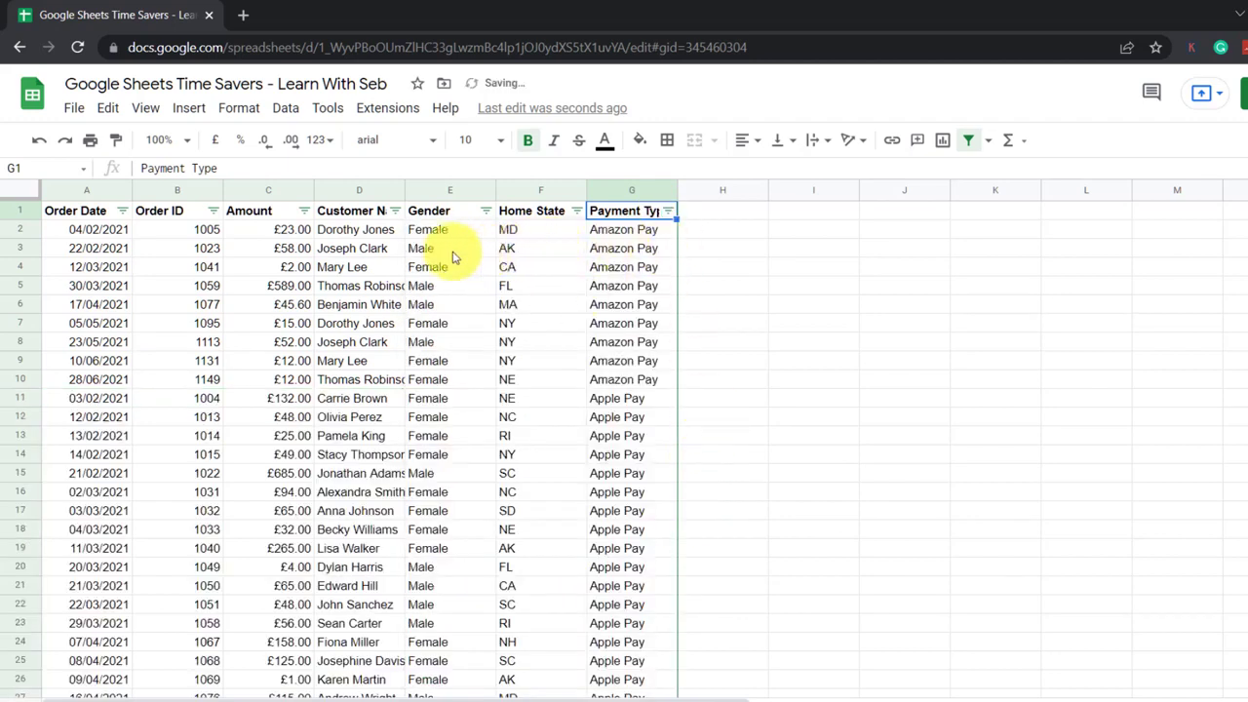
Step: Sort the order table by Amount from A to Z, and re-sort it from Z to A
{"action": "left_click", "coordinate": [302, 211]}
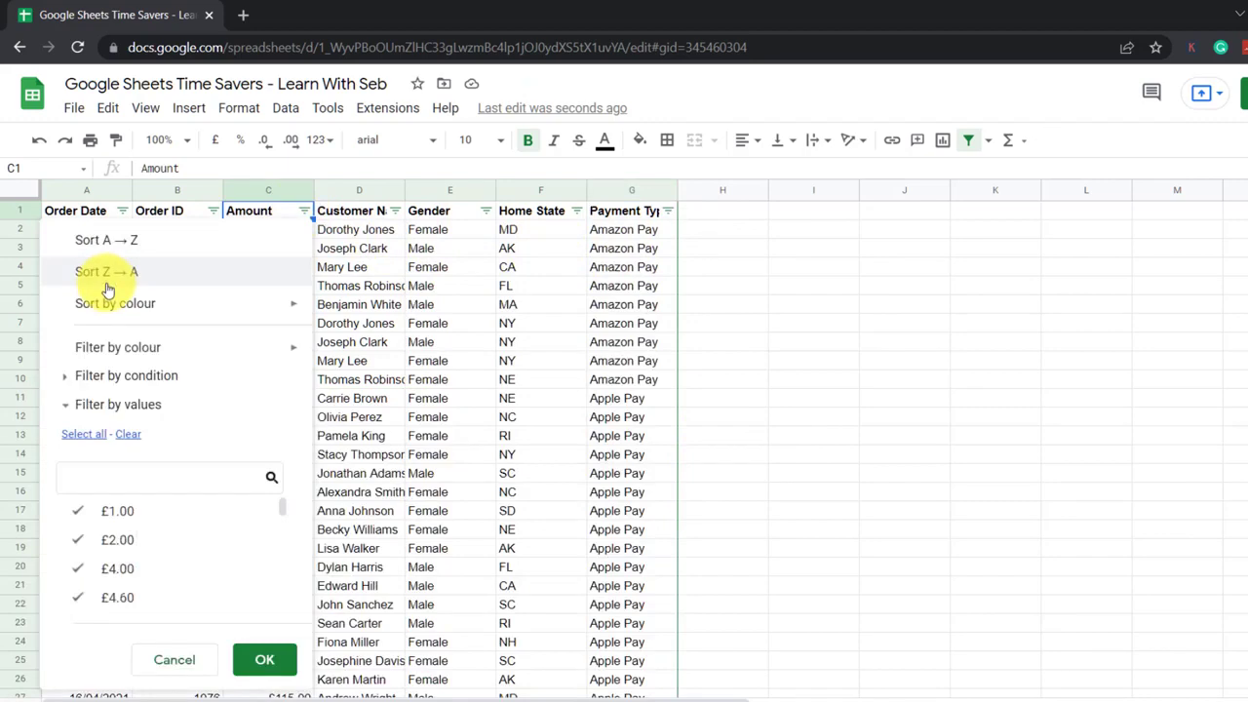
{"action": "left_click", "coordinate": [114, 251]}
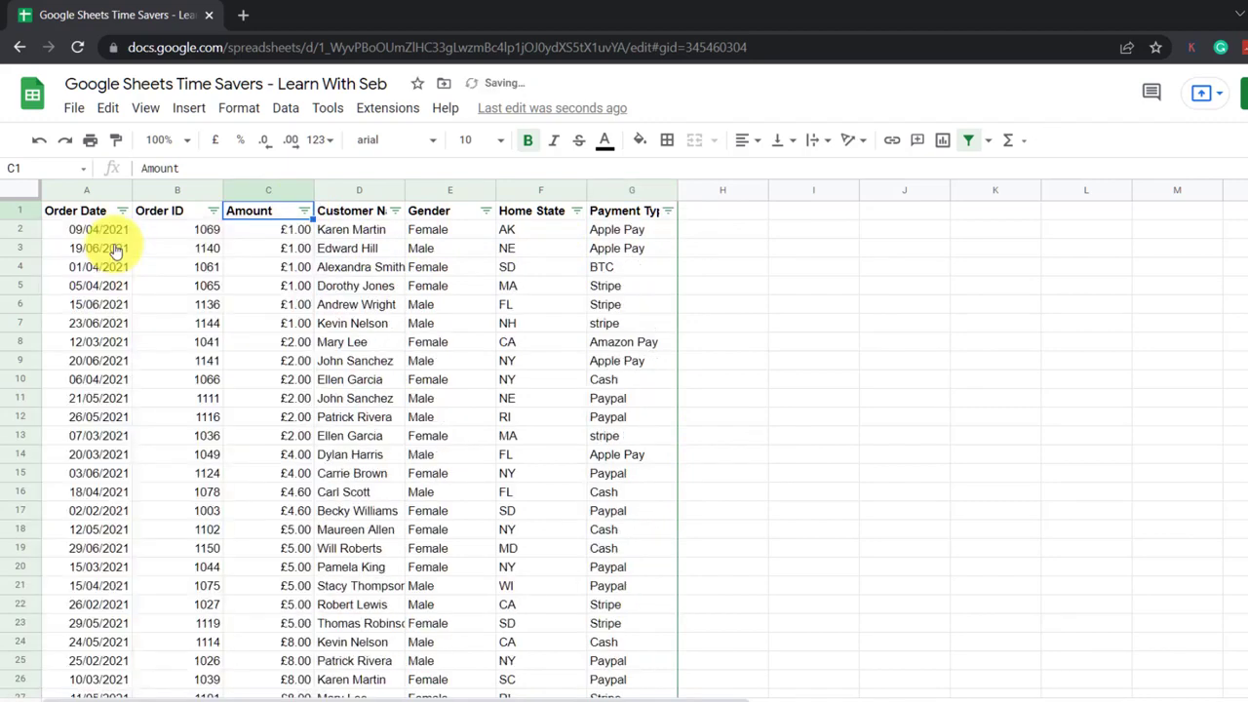
{"action": "left_click", "coordinate": [304, 210]}
{"action": "left_click", "coordinate": [134, 273]}
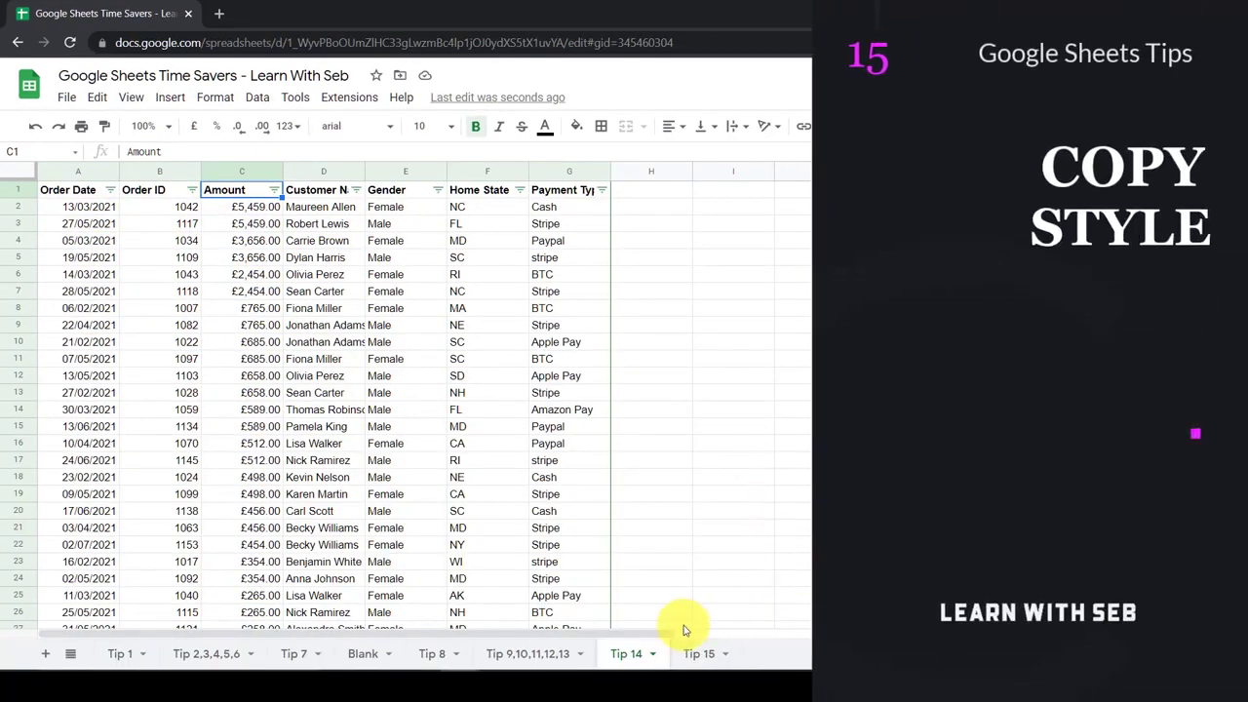
Step: On the Tip 15 sheet, try painting the format of Amazon Pay cell G5 onto the sample text in J4:J10, and undo it
{"action": "left_click", "coordinate": [698, 654]}
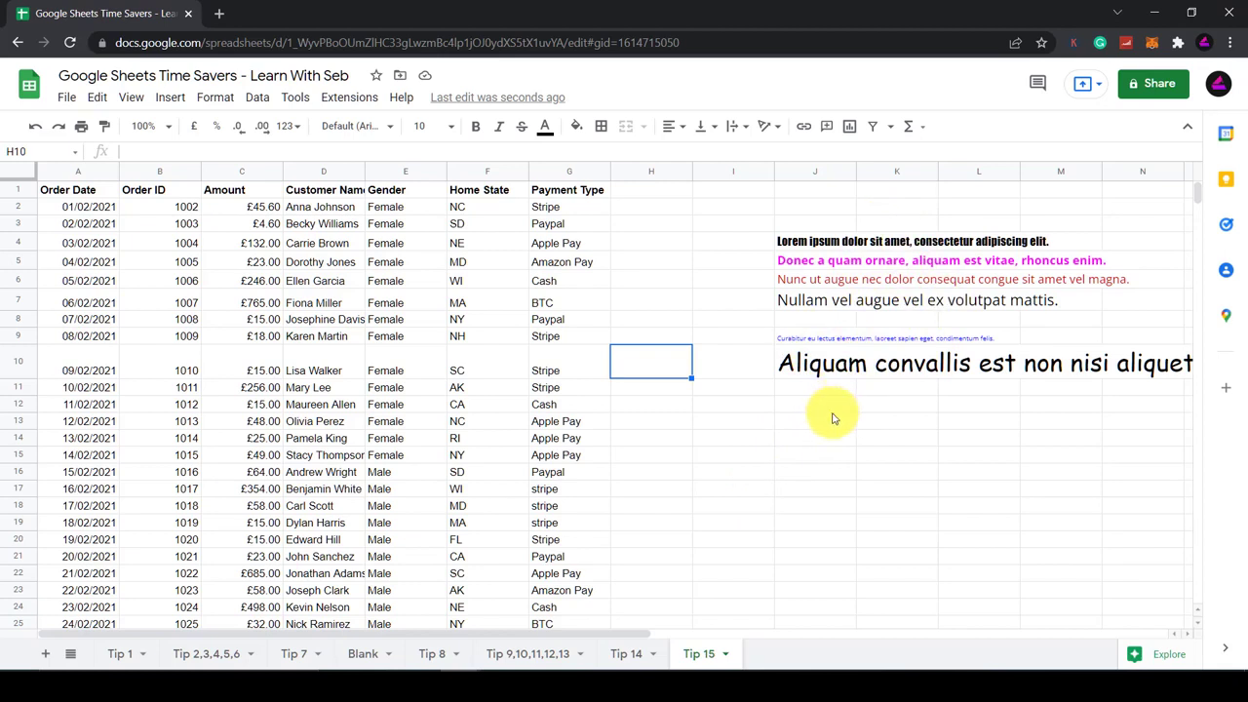
{"action": "left_click", "coordinate": [548, 265]}
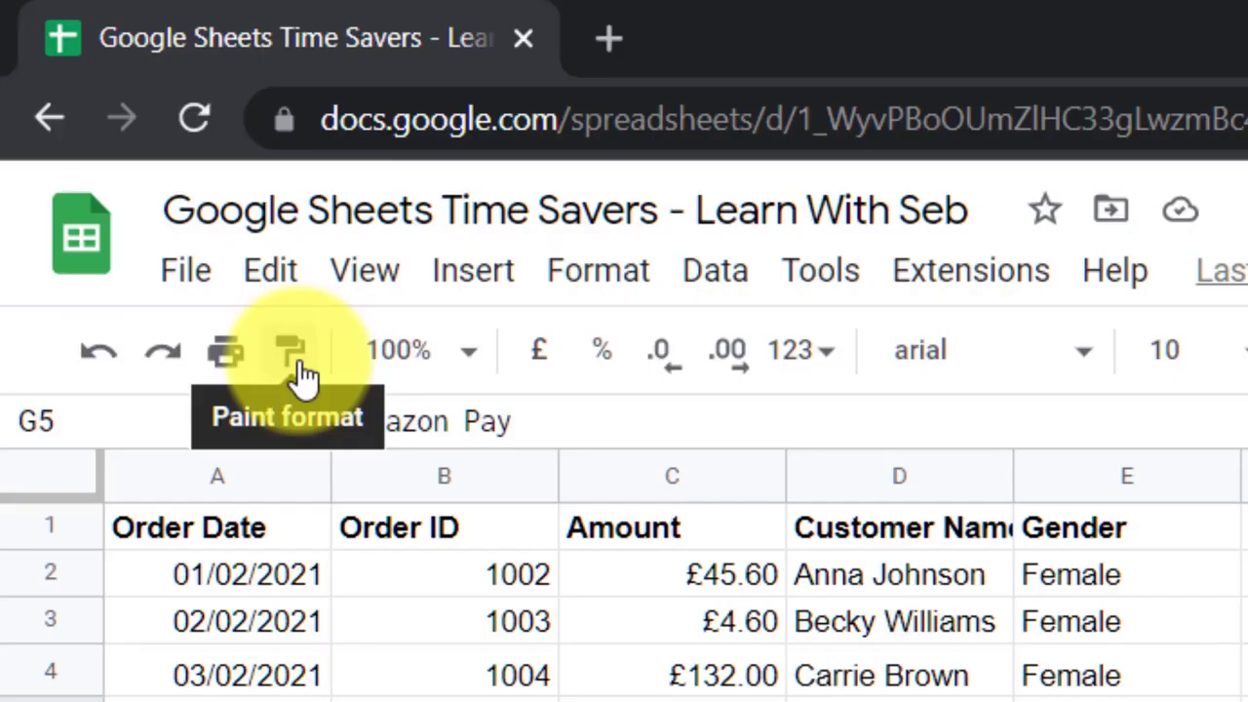
{"action": "left_click", "coordinate": [294, 356]}
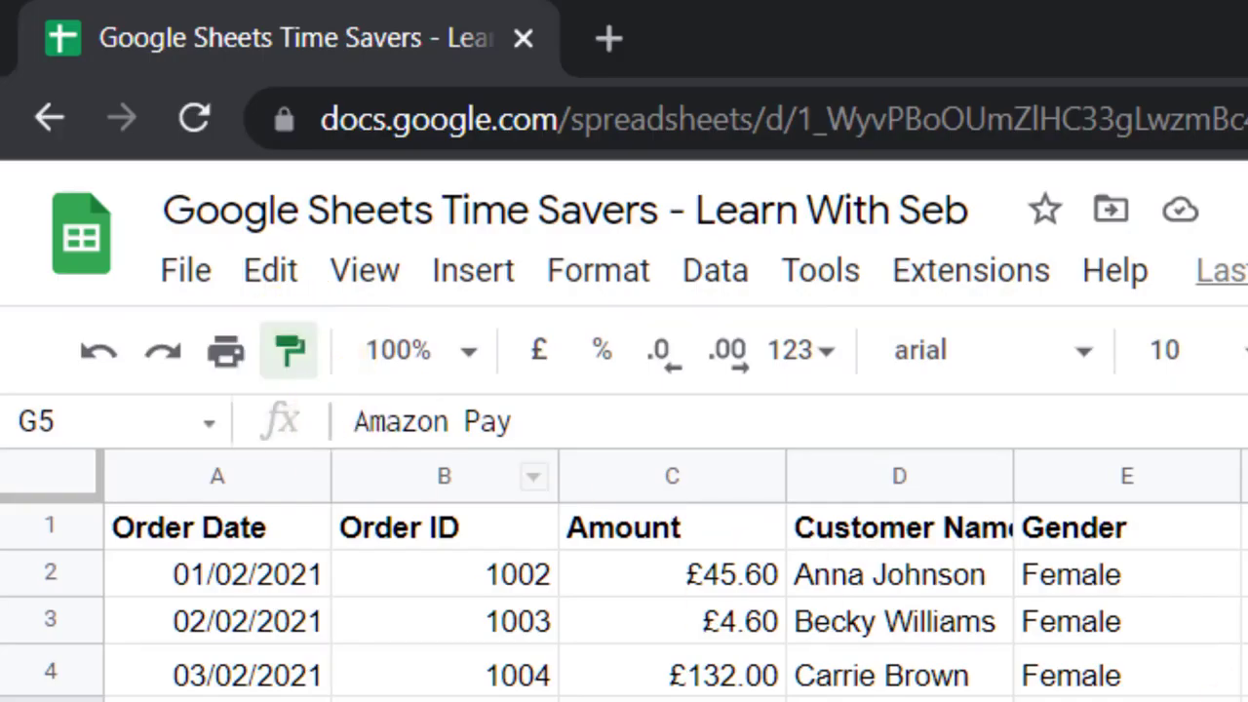
{"action": "mouse_move", "coordinate": [791, 241]}
{"action": "left_mouse_down"}
{"action": "mouse_move", "coordinate": [798, 346]}
{"action": "mouse_move", "coordinate": [803, 371]}
{"action": "mouse_move", "coordinate": [812, 367]}
{"action": "left_mouse_up"}
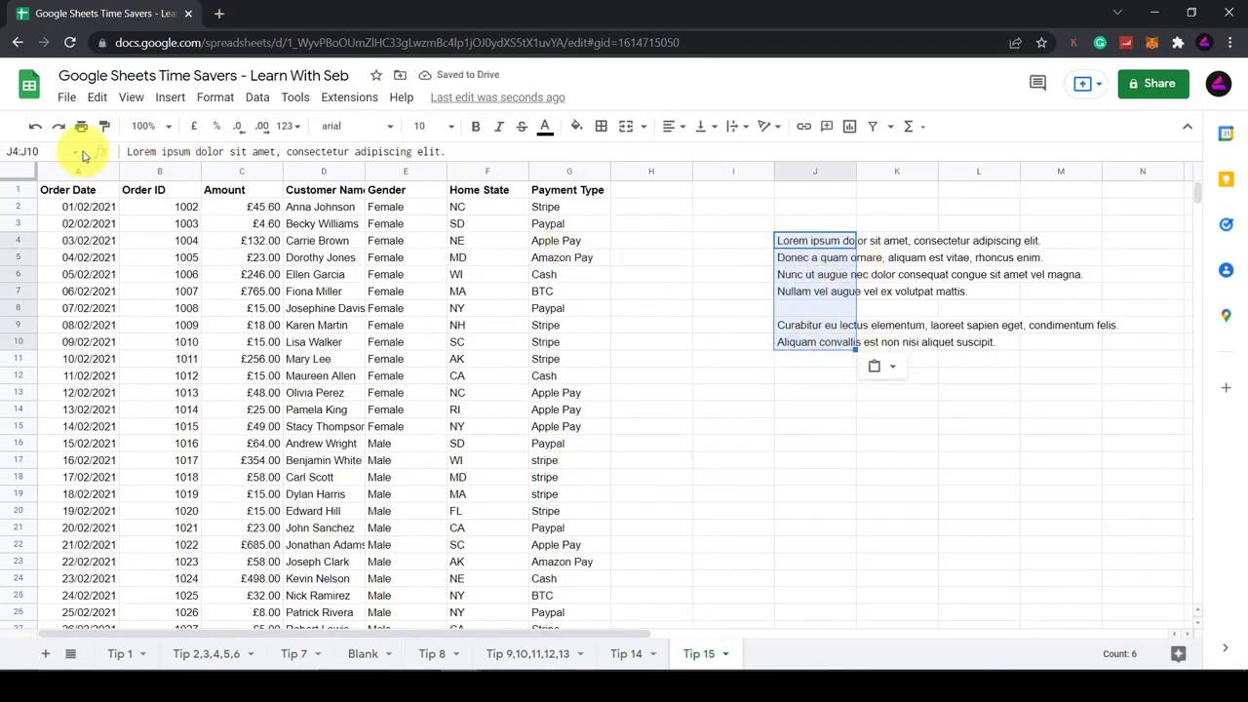
{"action": "left_click", "coordinate": [35, 128]}
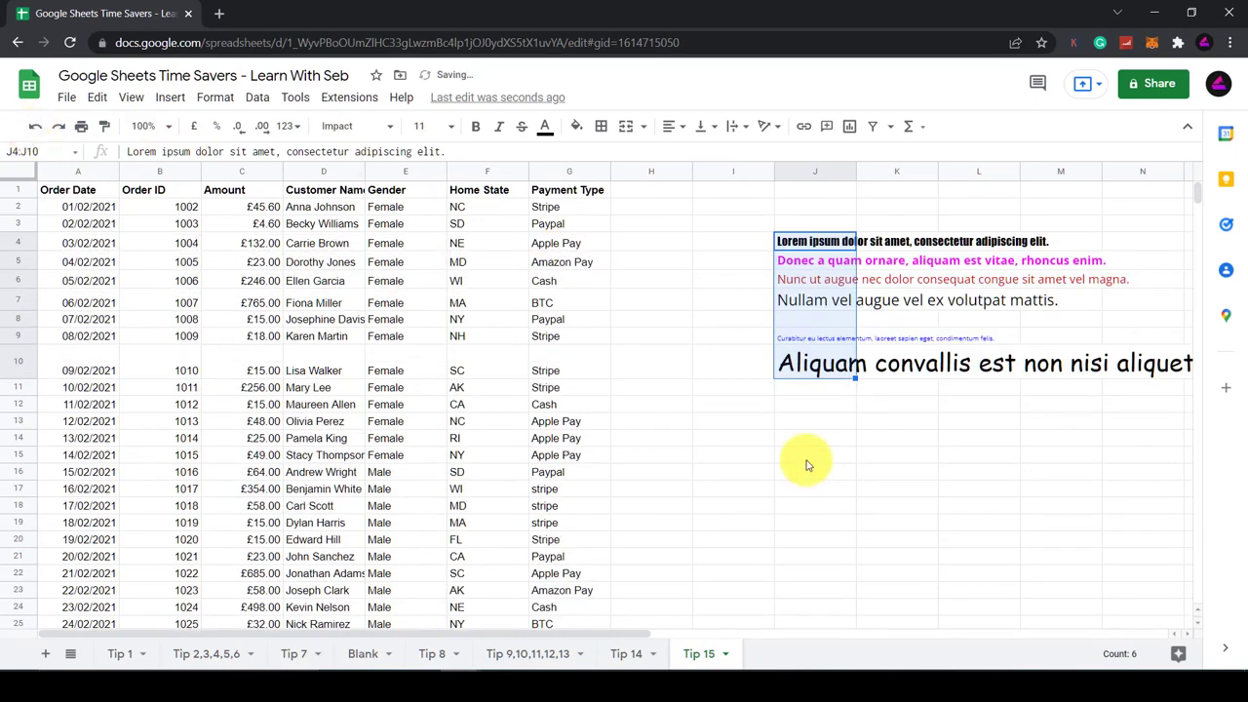
{"action": "left_click", "coordinate": [810, 441]}
Step: Try painting the large Comic Sans format of J10 onto Payment Type cell G9, and undo it
{"action": "left_click", "coordinate": [806, 369]}
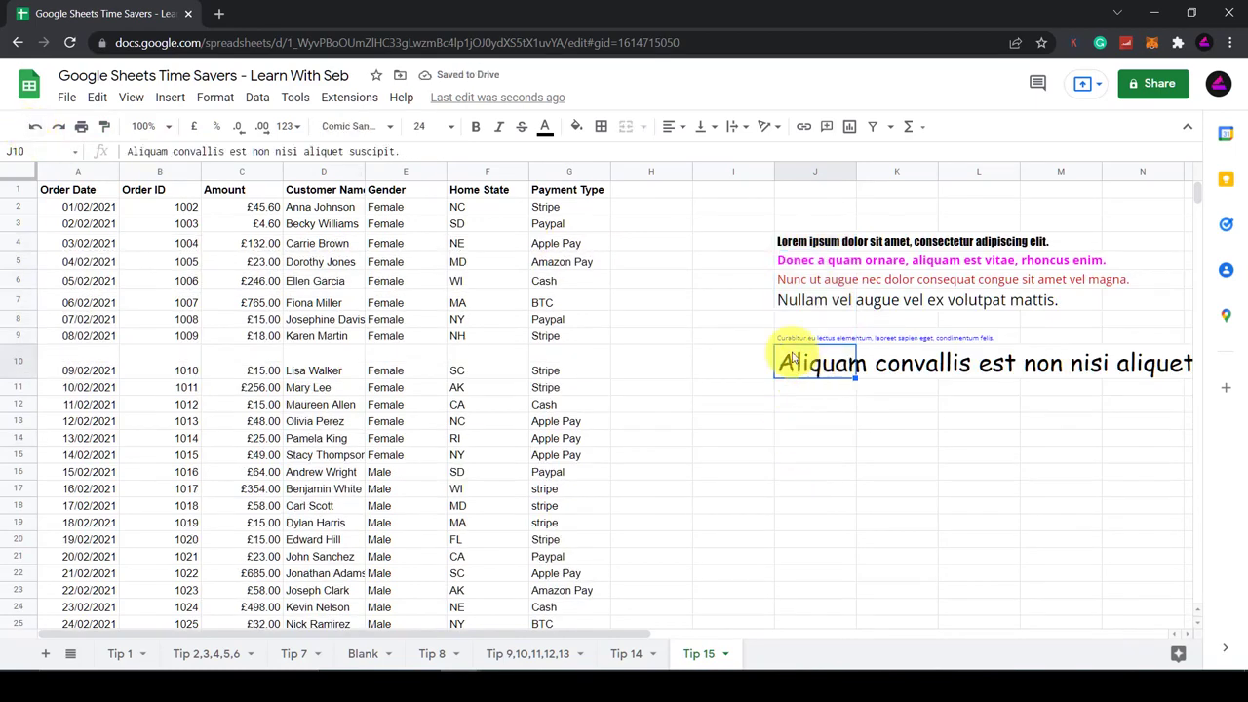
{"action": "left_click", "coordinate": [103, 127]}
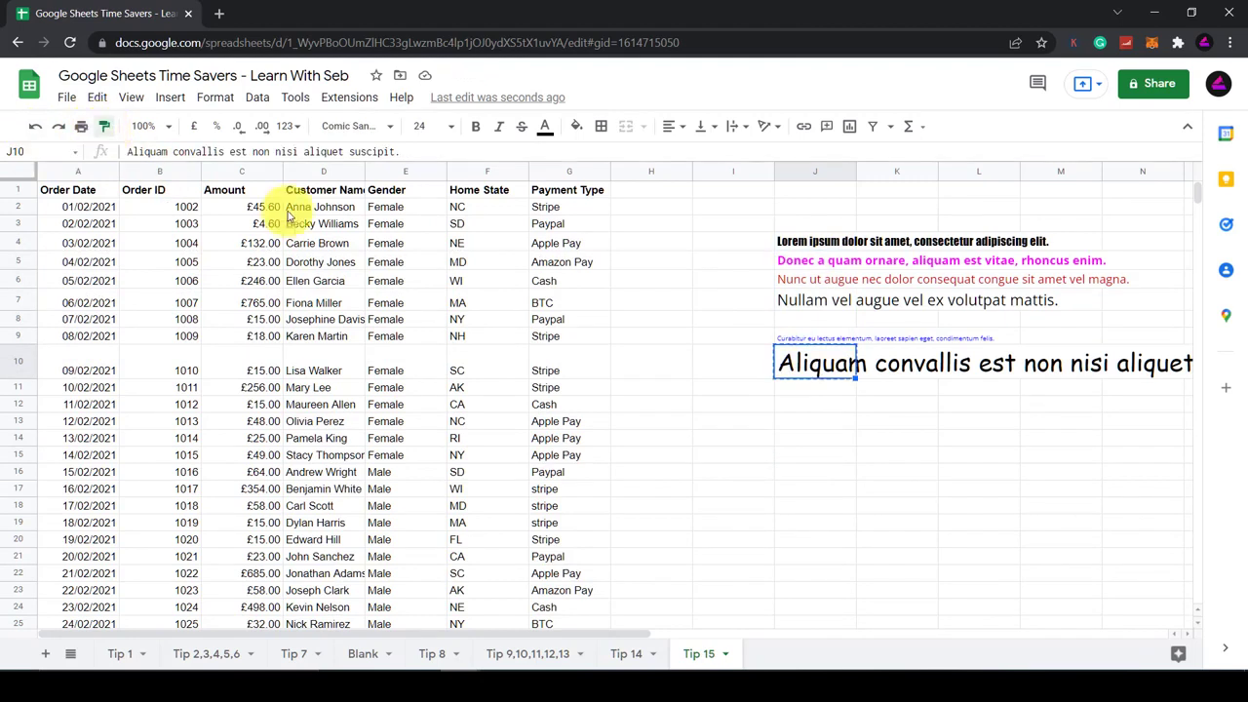
{"action": "left_click", "coordinate": [559, 337]}
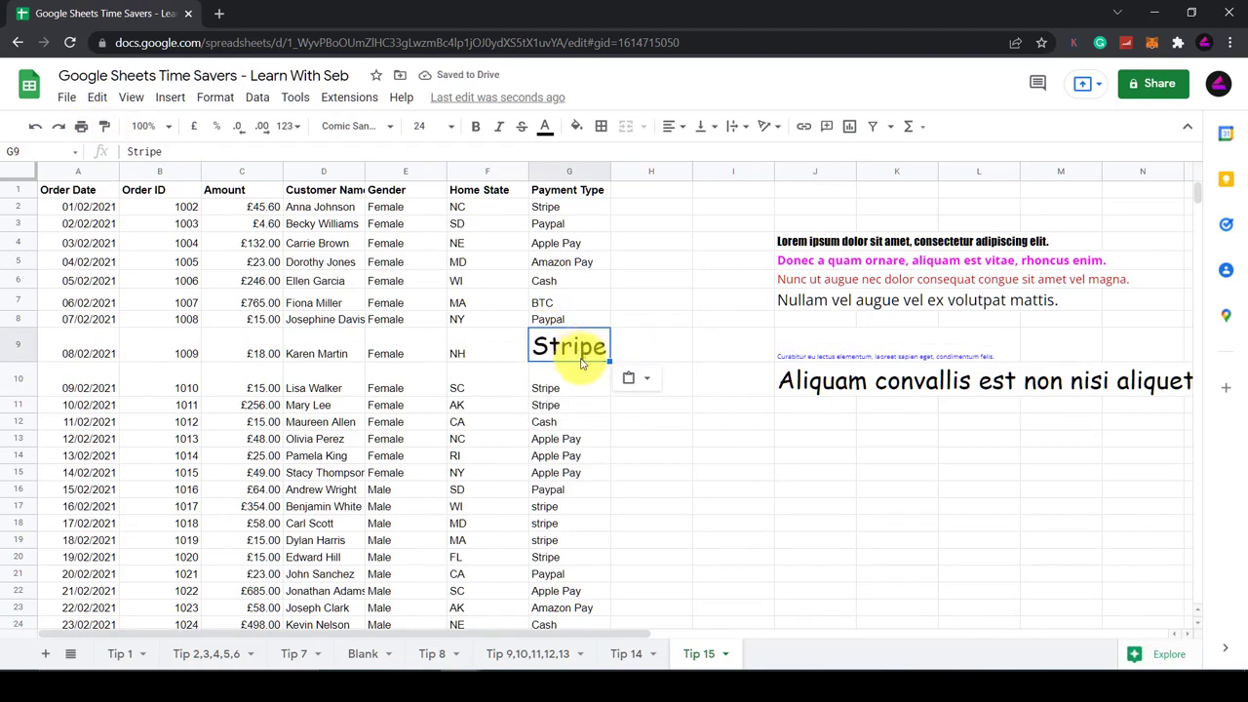
{"action": "left_click", "coordinate": [36, 132]}
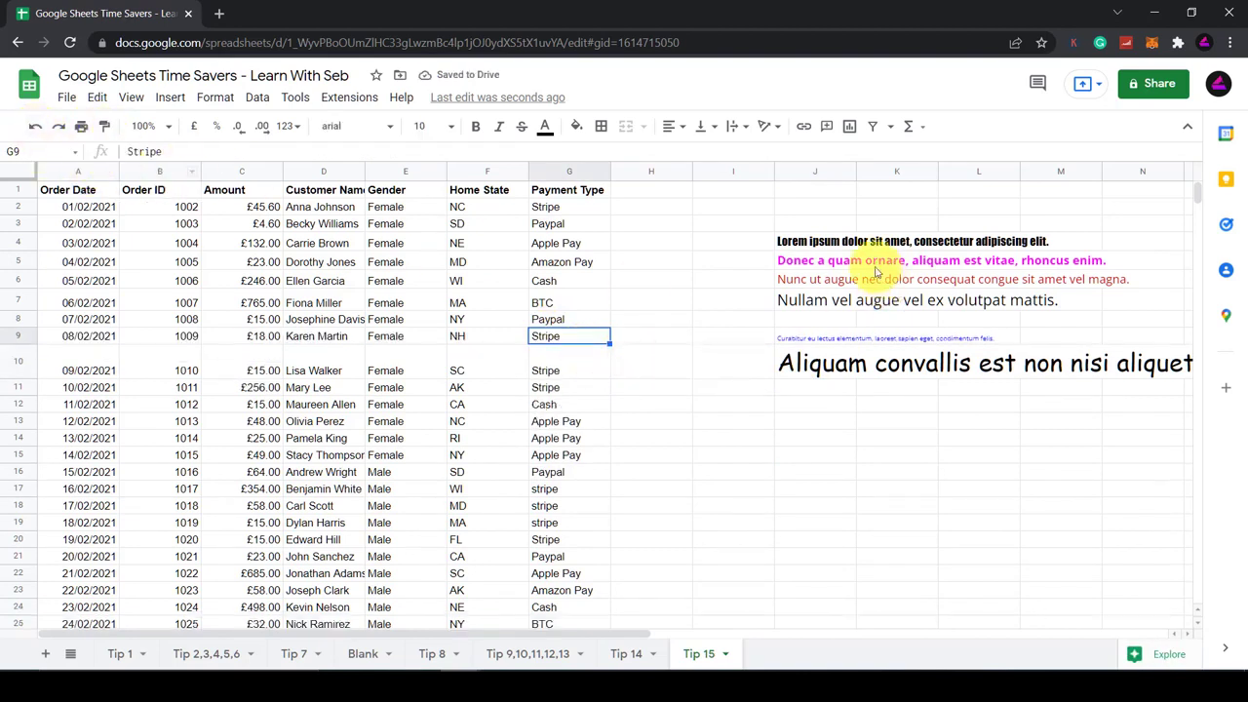
Step: Paint the plain format of Stripe cell G9 onto the sample text range J4:J11
{"action": "left_click", "coordinate": [104, 129]}
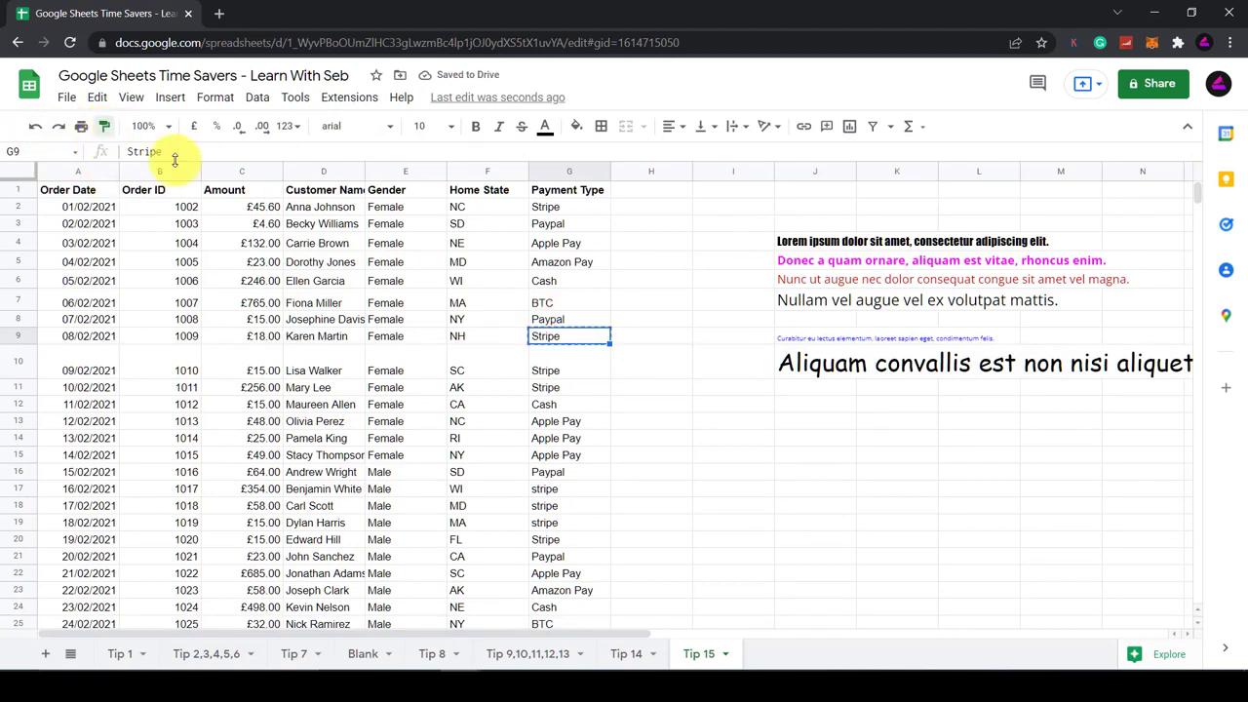
{"action": "left_click_drag", "start_coordinate": [799, 243], "coordinate": [830, 392]}
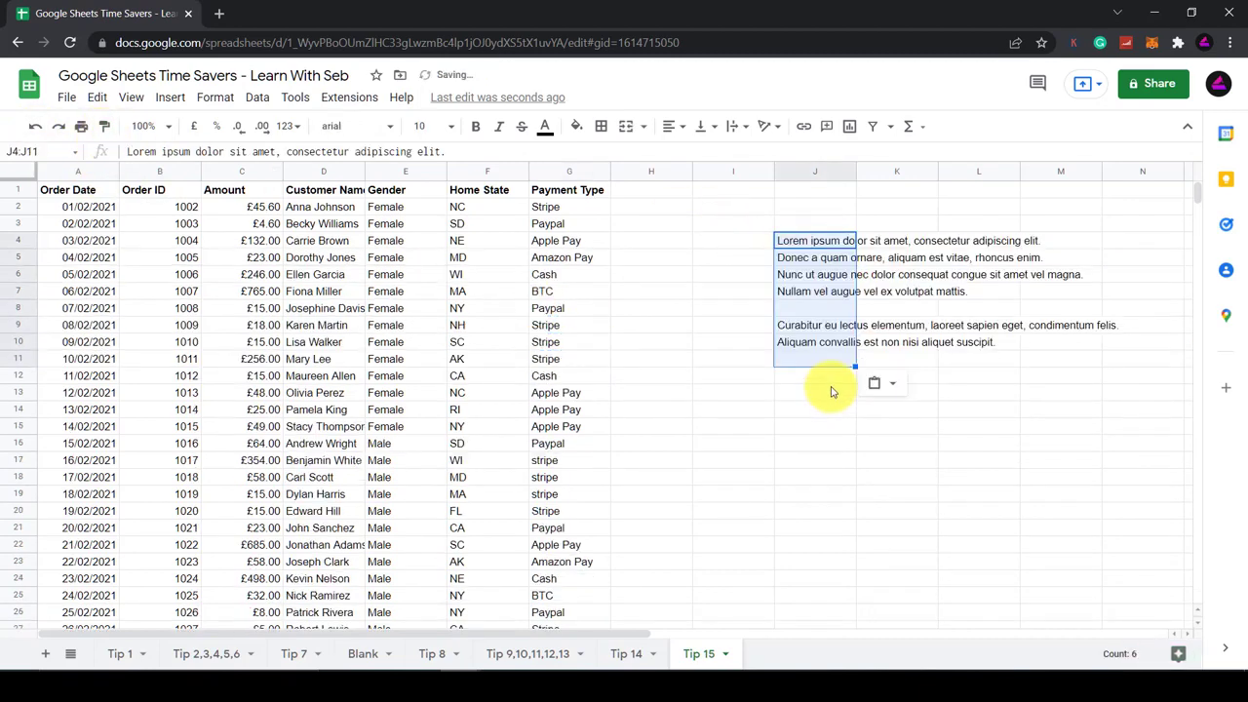